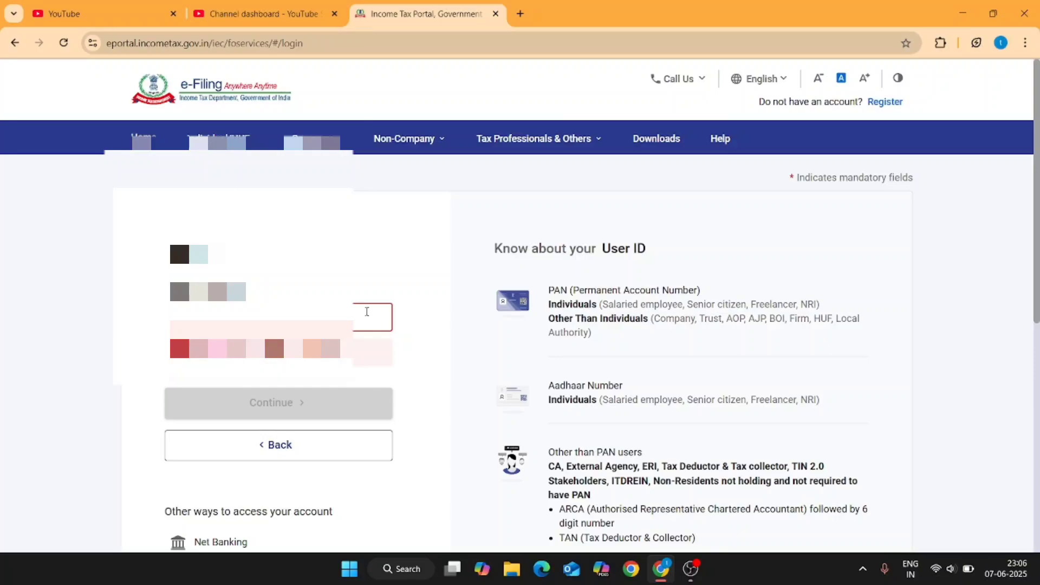
Enter the account's user ID on the e-Filing login page and continue to the password page.
text(A)
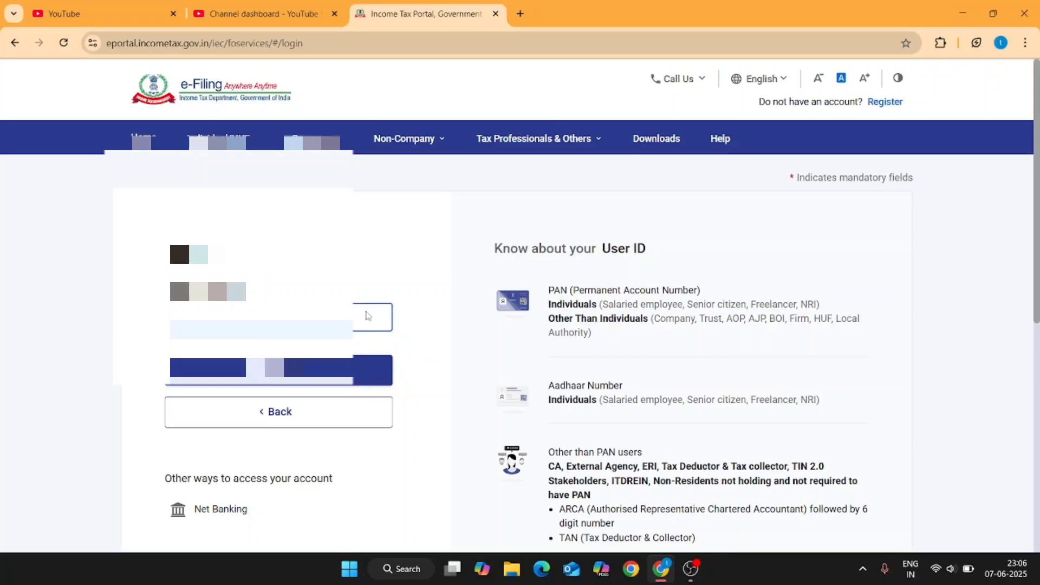
key(Return)
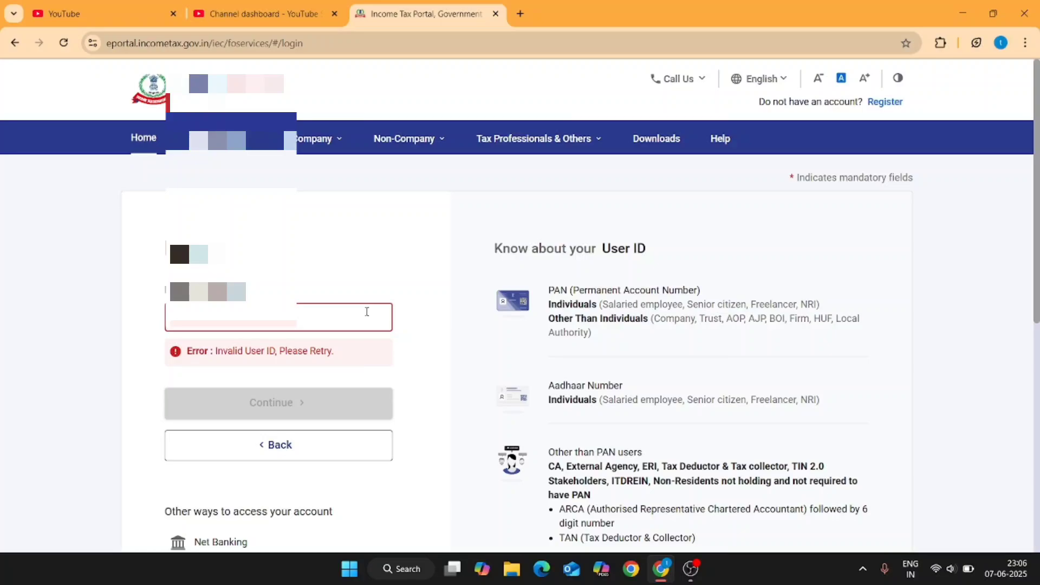
key(BackSpace)
click(226, 367)
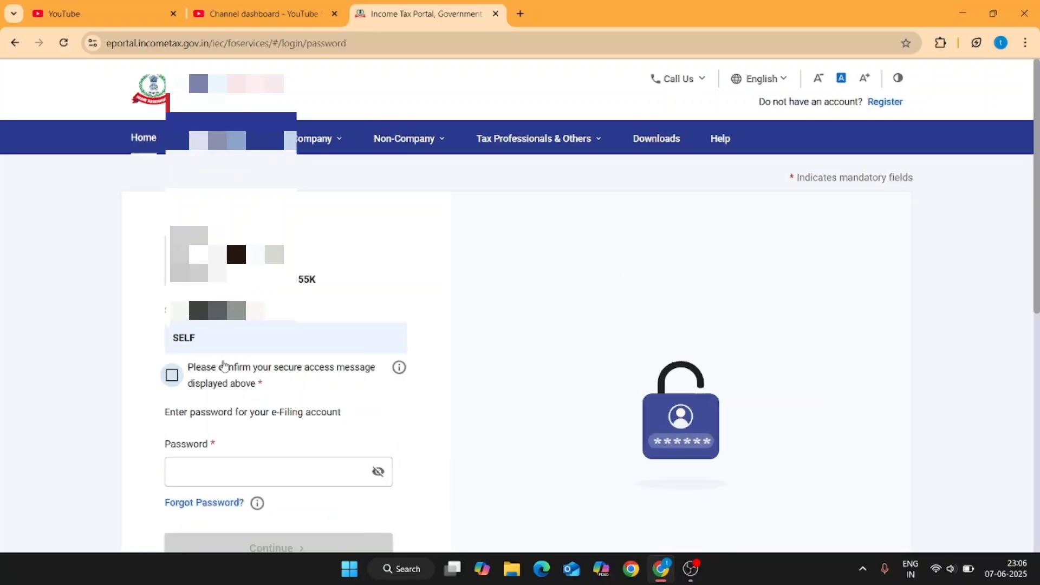
Confirm the secure access message, enter the account password and log in to the e-Filing account.
click(225, 367)
click(226, 463)
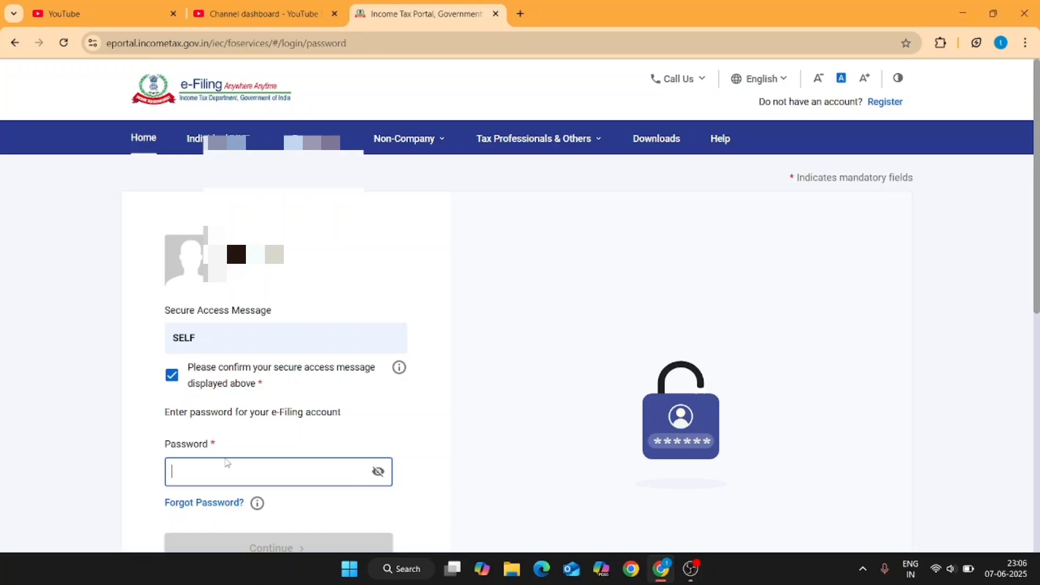
text(***)
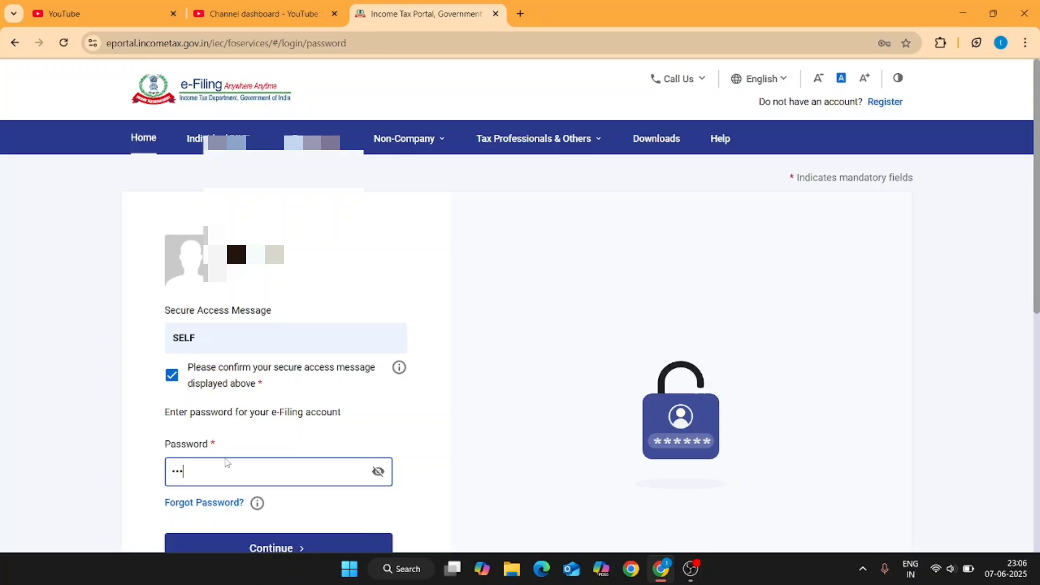
text(*******)
scroll(227, 462, down, 2)
click(252, 480)
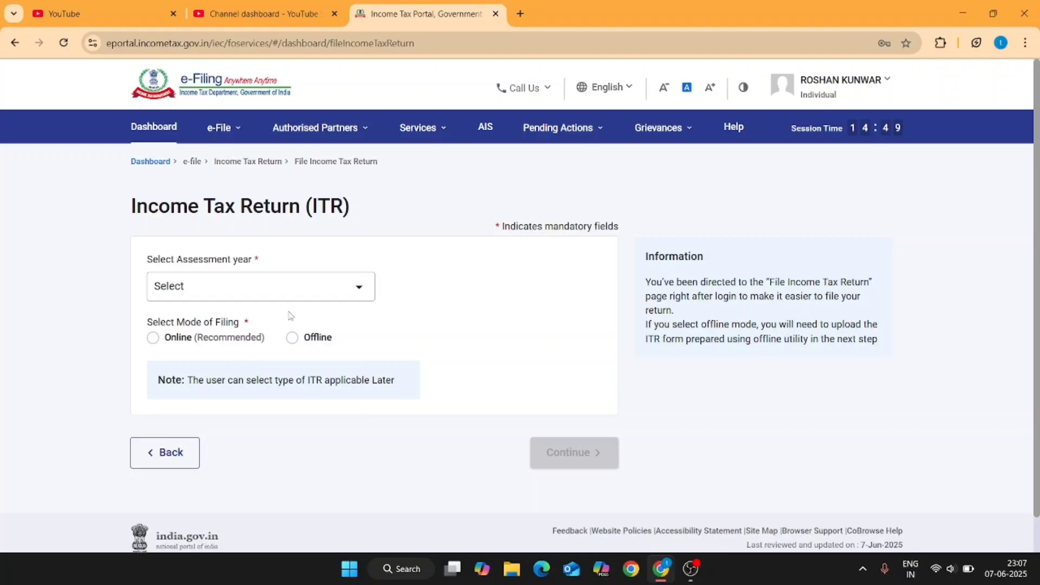
Set the return's assessment year to 2025-26 (Current A.Y.) and the mode of filing to Online.
click(267, 282)
click(243, 343)
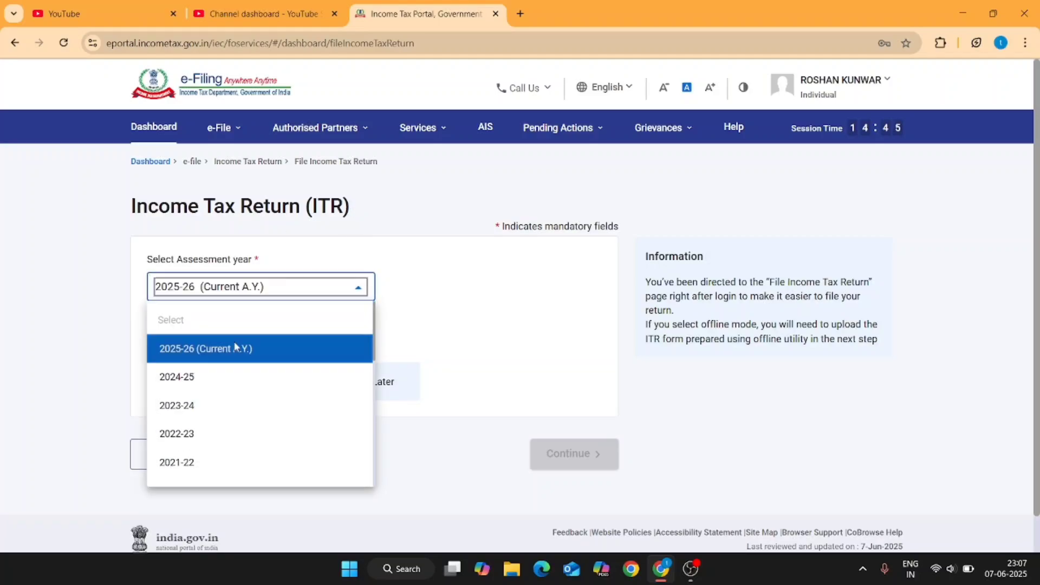
click(153, 338)
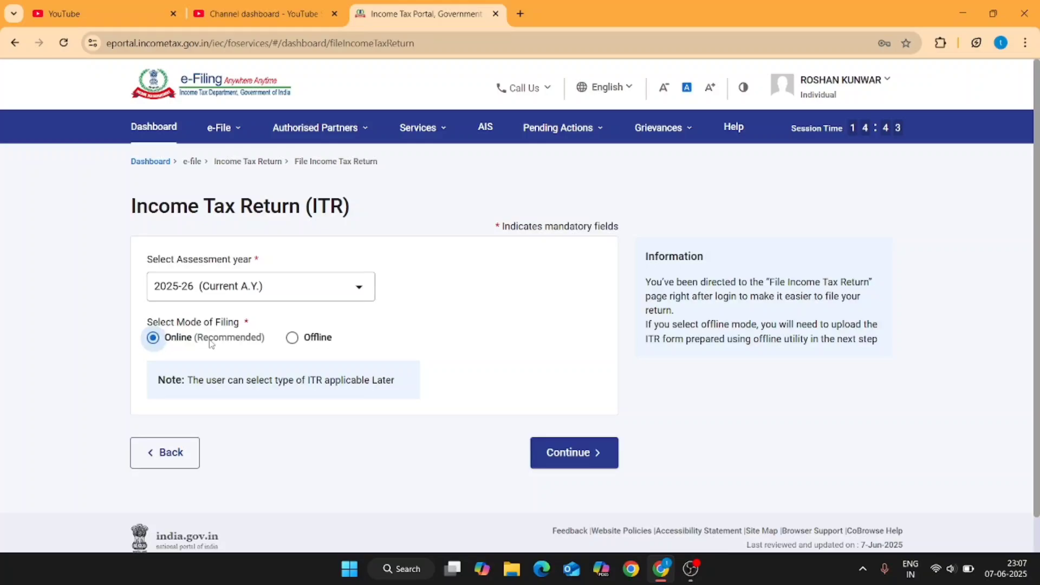
Go back to the dashboard and reopen the File Income Tax Return page.
click(237, 130)
mouse_move(248, 169)
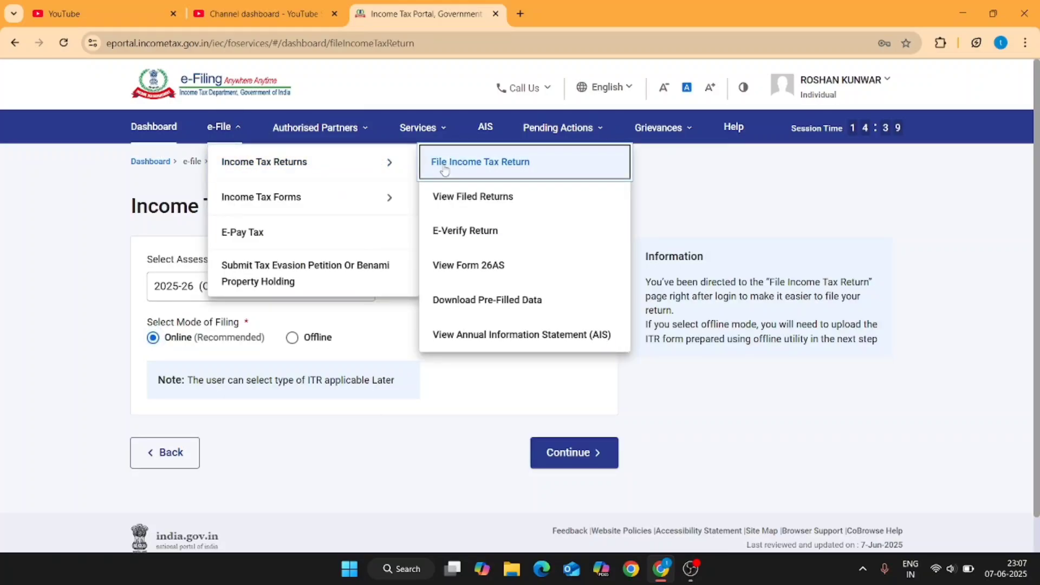
click(463, 170)
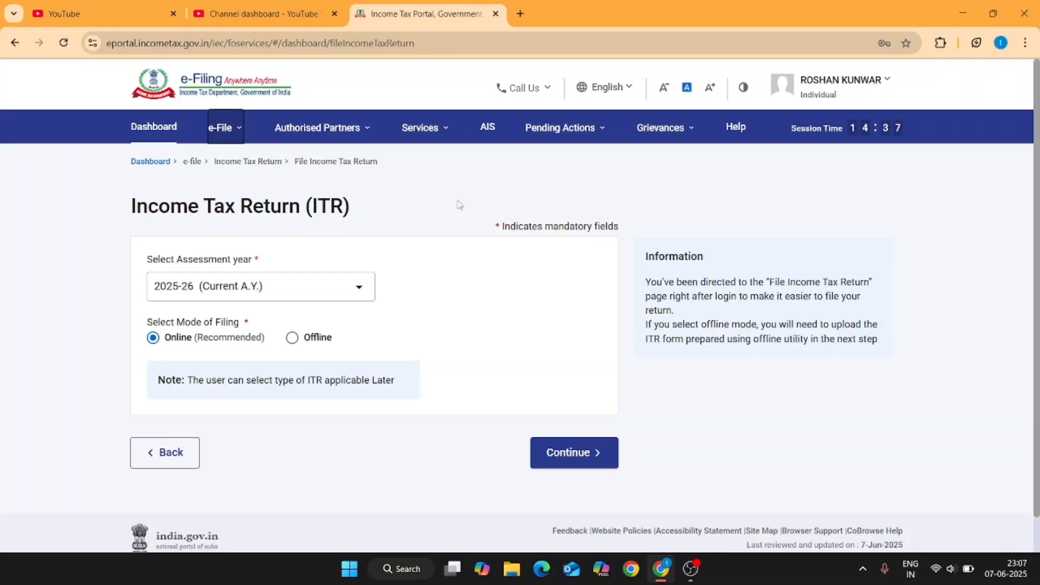
click(191, 128)
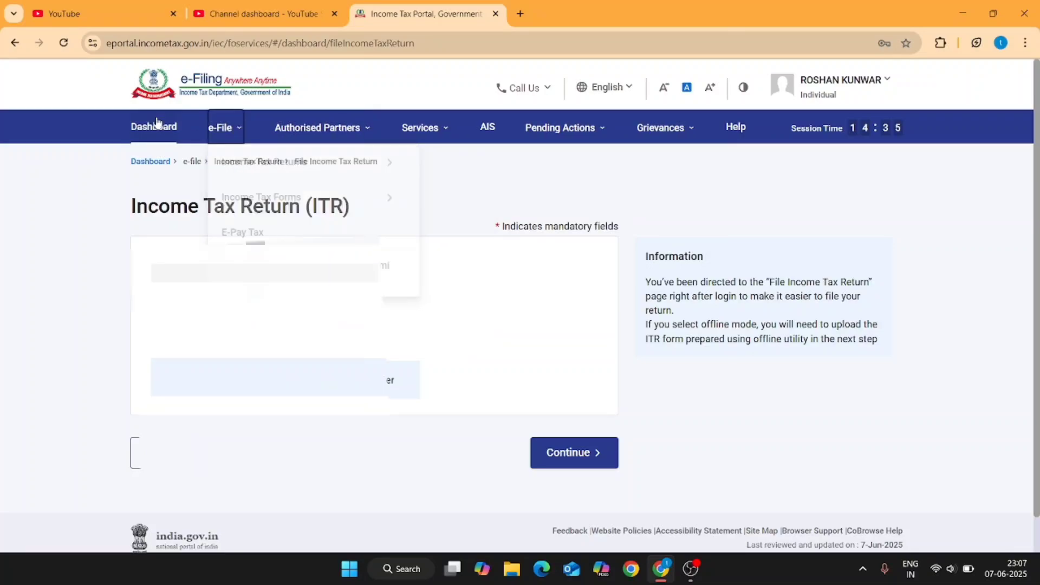
click(218, 127)
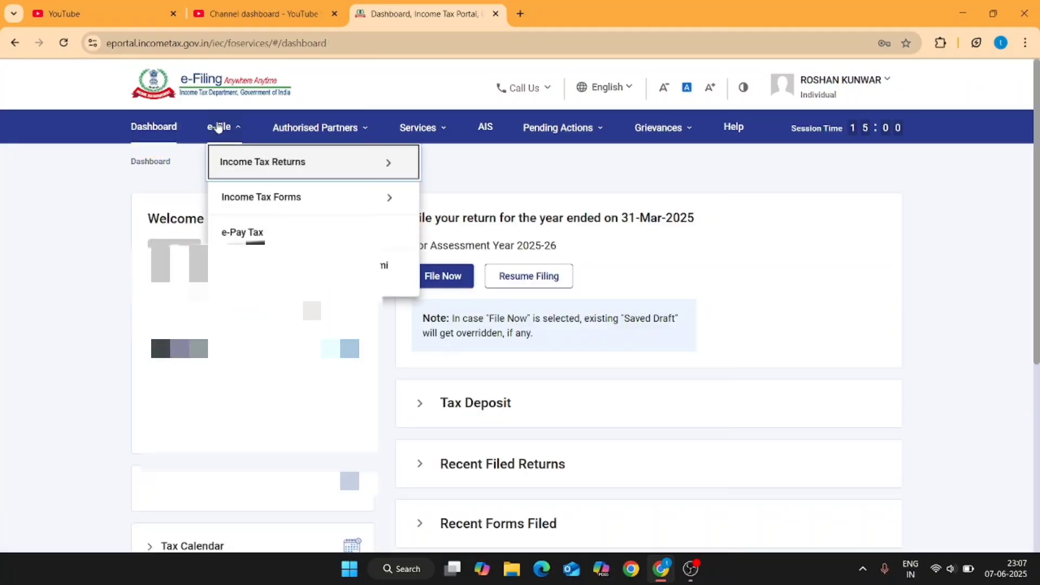
mouse_move(228, 161)
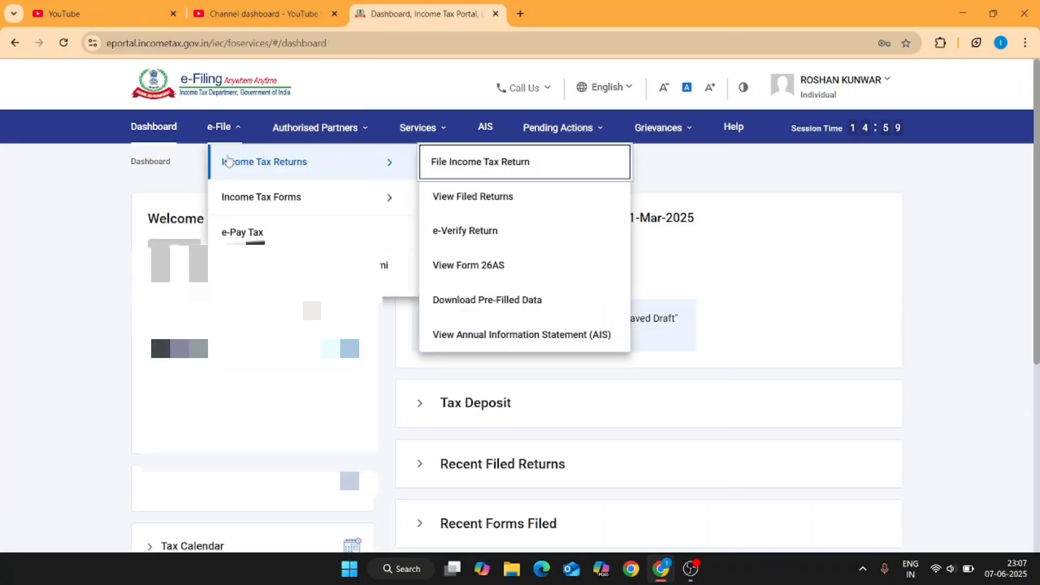
click(459, 165)
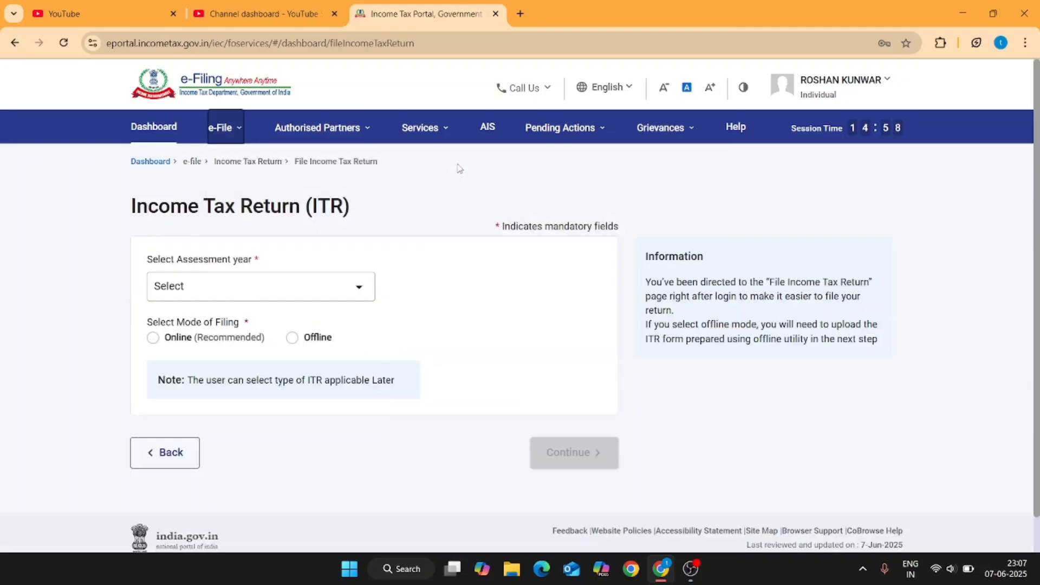
Choose assessment year 2025-26 (Current A.Y.) with Online filing and start a new filing instead of resuming the saved draft.
click(336, 287)
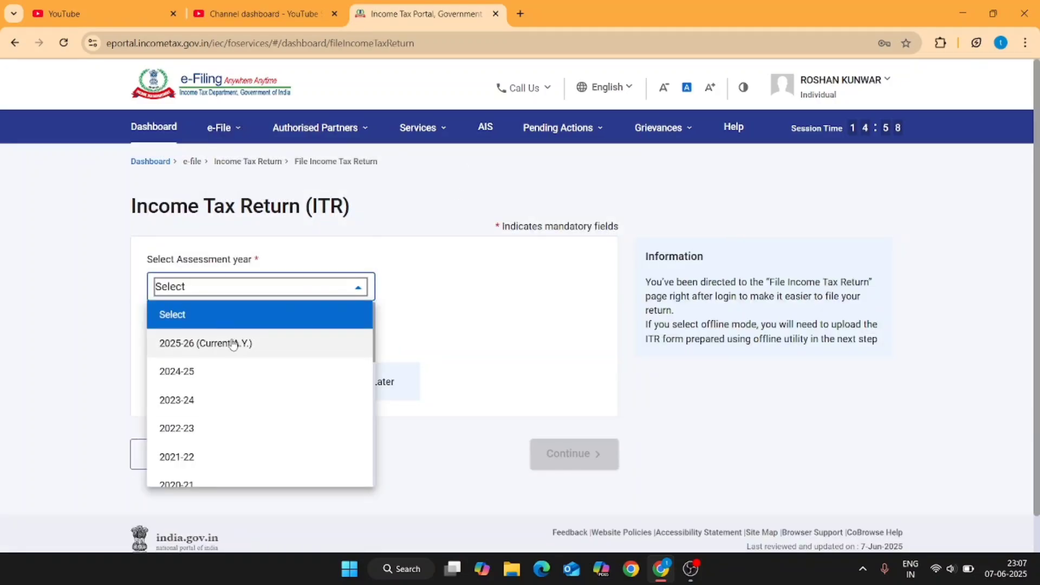
click(233, 340)
click(221, 340)
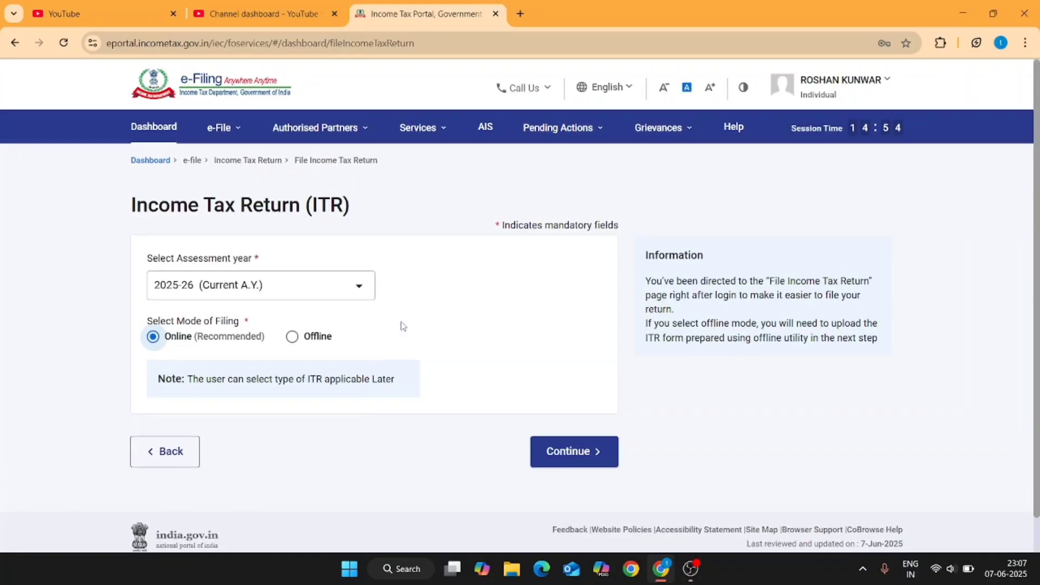
click(548, 452)
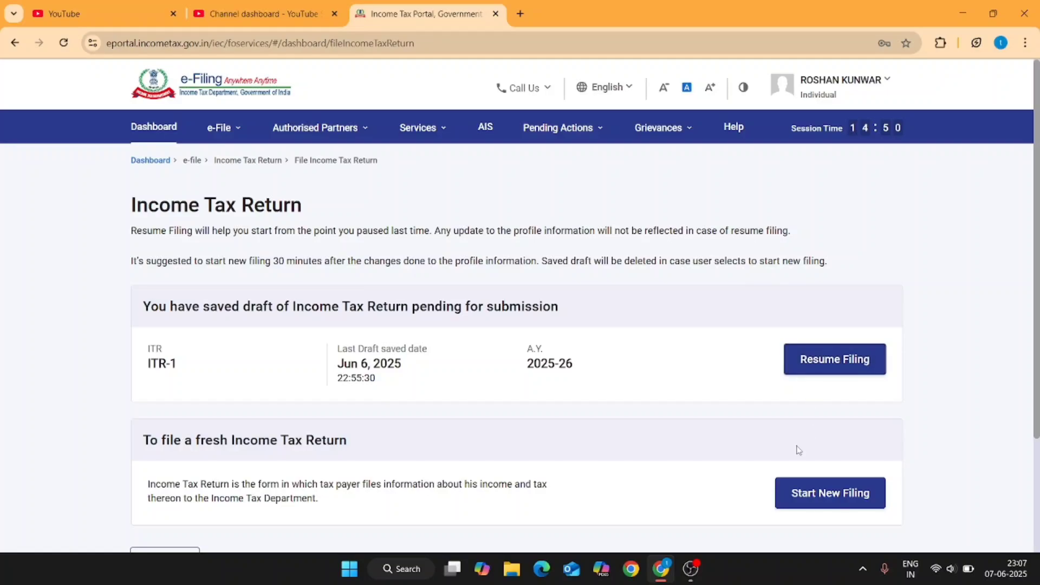
scroll(791, 460, down, 2)
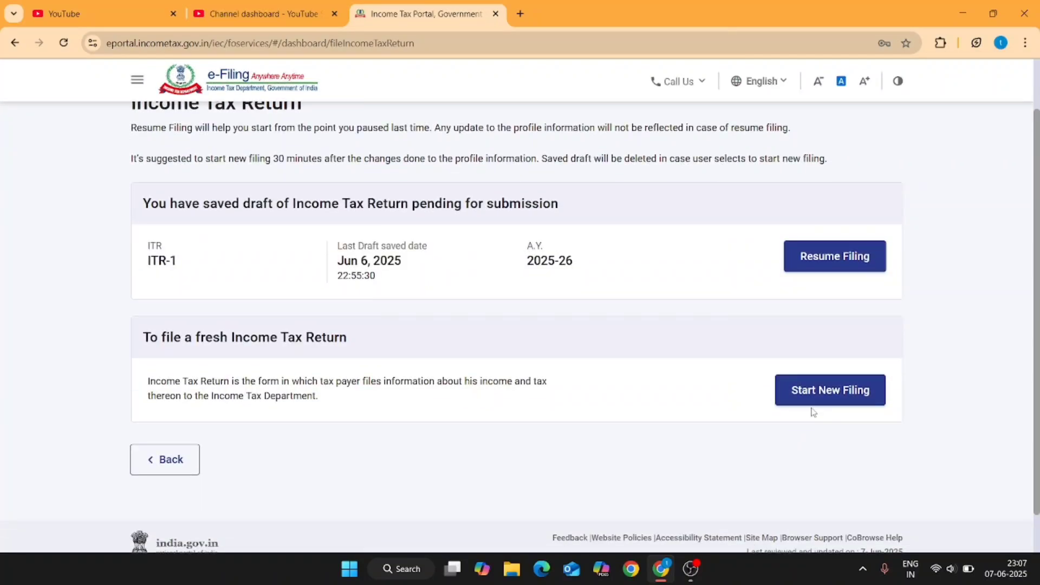
click(816, 399)
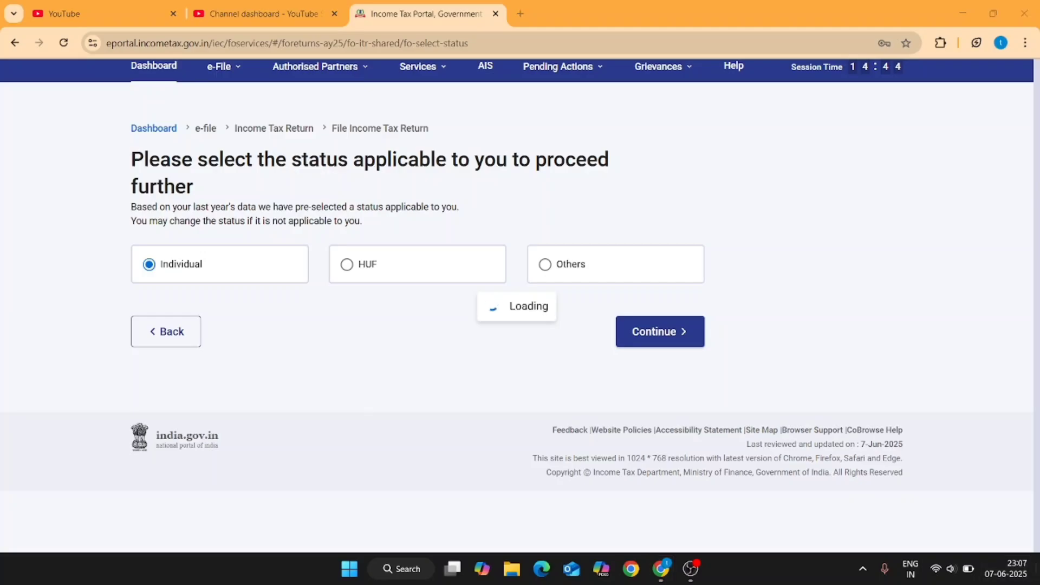
Open the Calculation list workbook from the desktop, entering "only for salary" in H12 and "ITR-1" in H10 of Sheet2.
key(super+d)
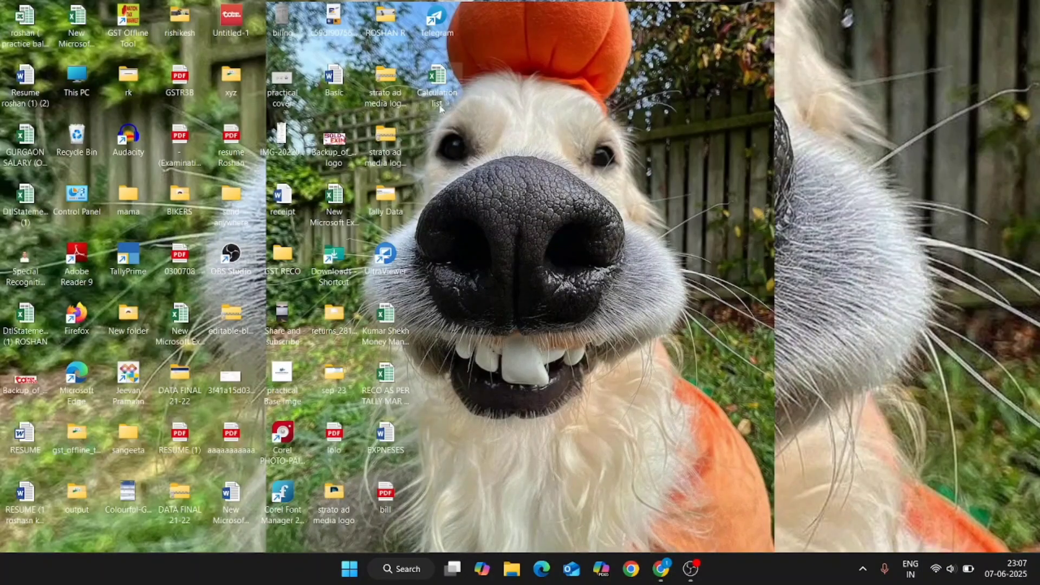
double_click(437, 86)
text(only for )
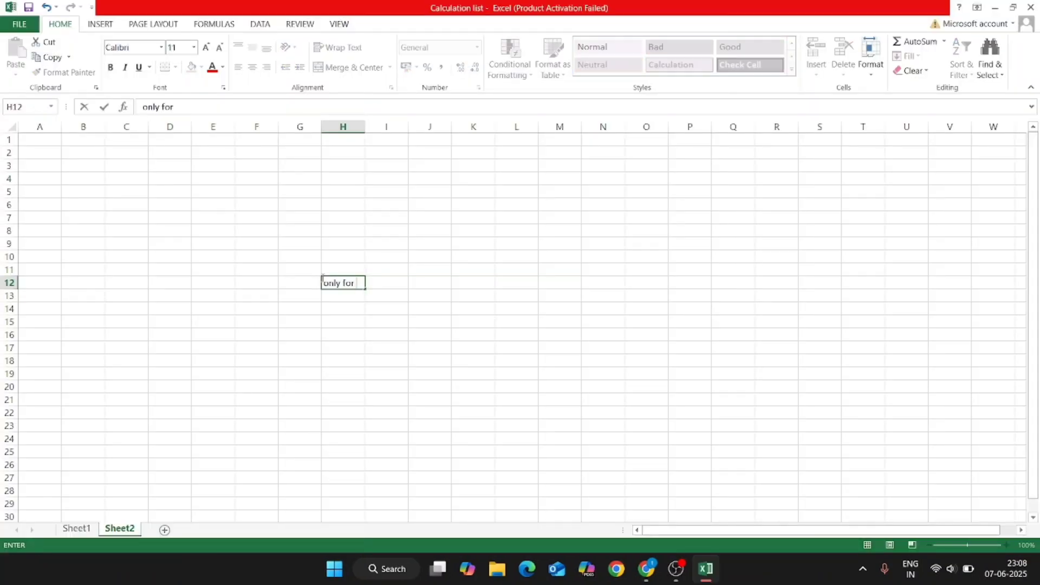
text(salary)
key(Up)
key(Up)
text(ITR-1)
key(Return)
Enlarge the font of the "ITR-1" text in cell H10 by several sizes.
key(Up)
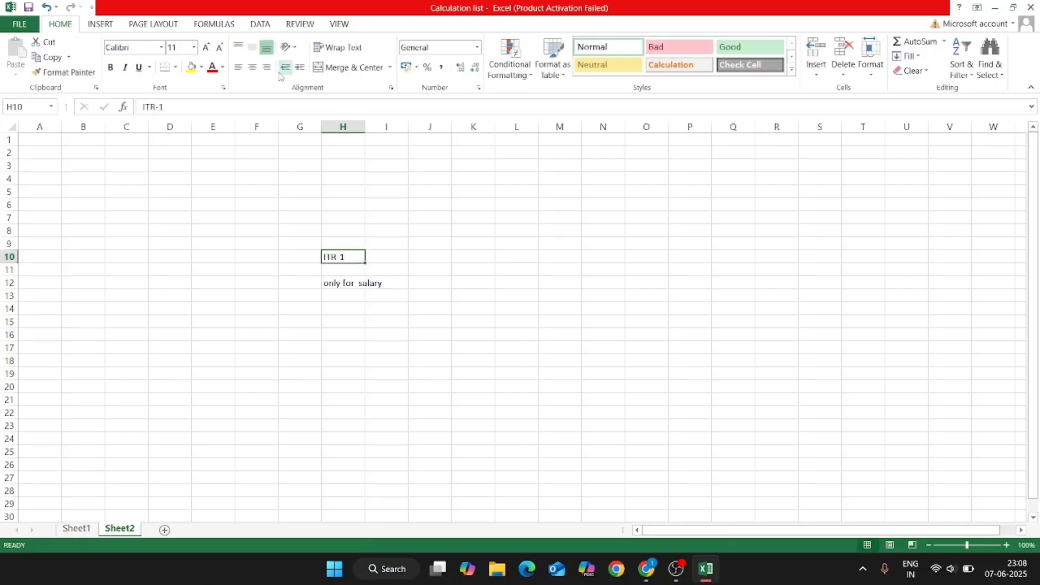
click(206, 48)
click(206, 48)
click(206, 48)
click(206, 48)
click(206, 48)
click(205, 48)
Enter "ONLY SOURCE OF INCOME SALARY" in cell E13.
click(216, 308)
text(ONLY)
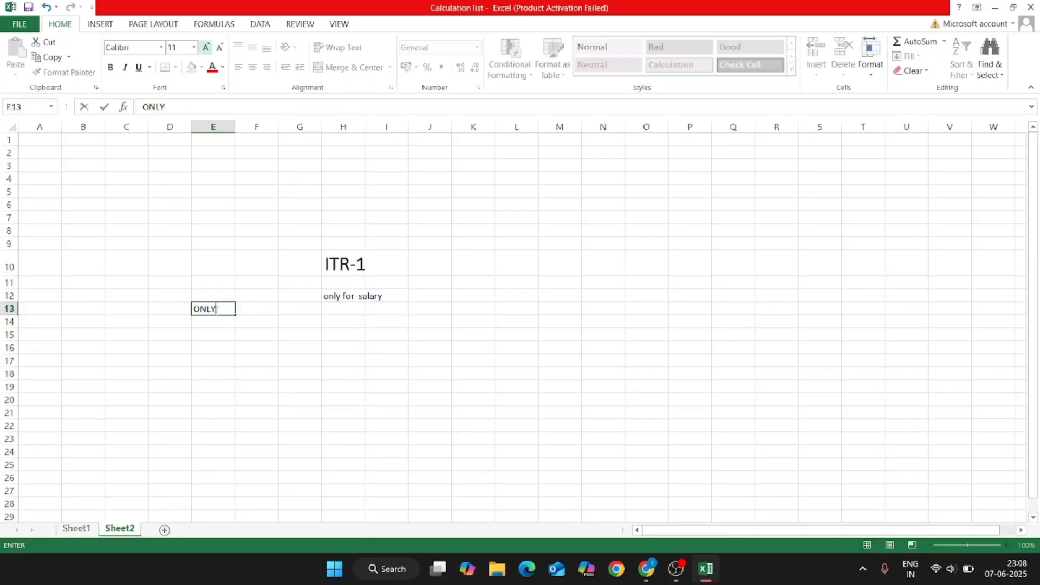
text( SOURCE OF INCOME SALARY)
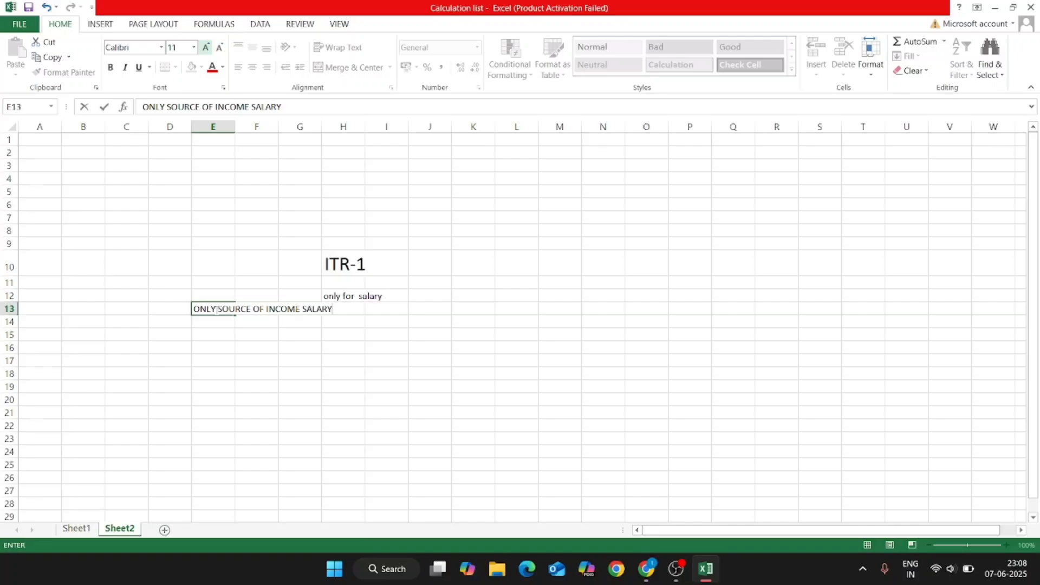
key(Return)
key(Up)
click(996, 8)
click(996, 6)
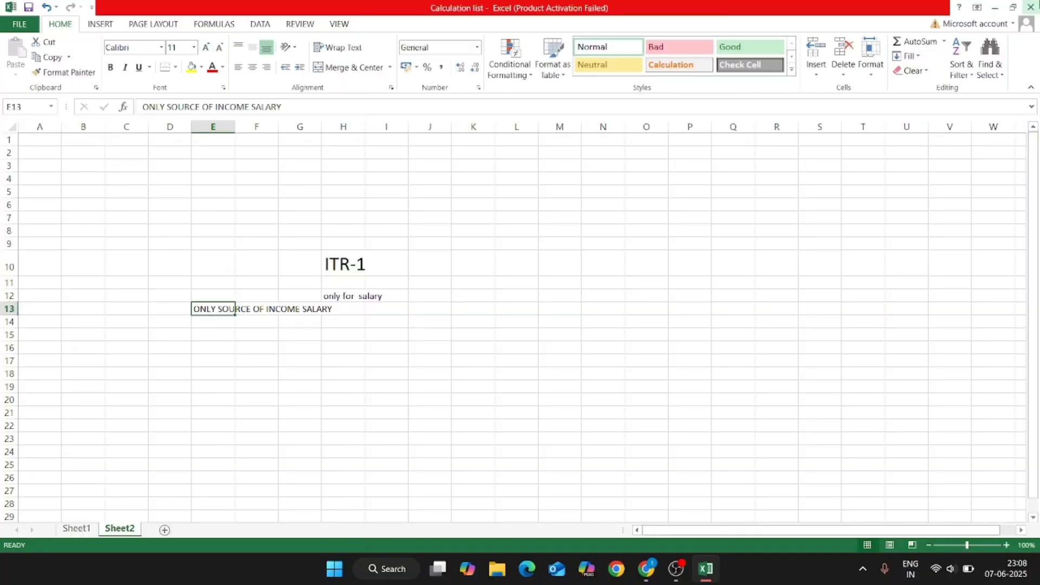
Make the two salary notes in rows 12 and 13 bold and enlarge their font by several sizes.
drag(214, 296, 390, 308)
key(ctrl+b)
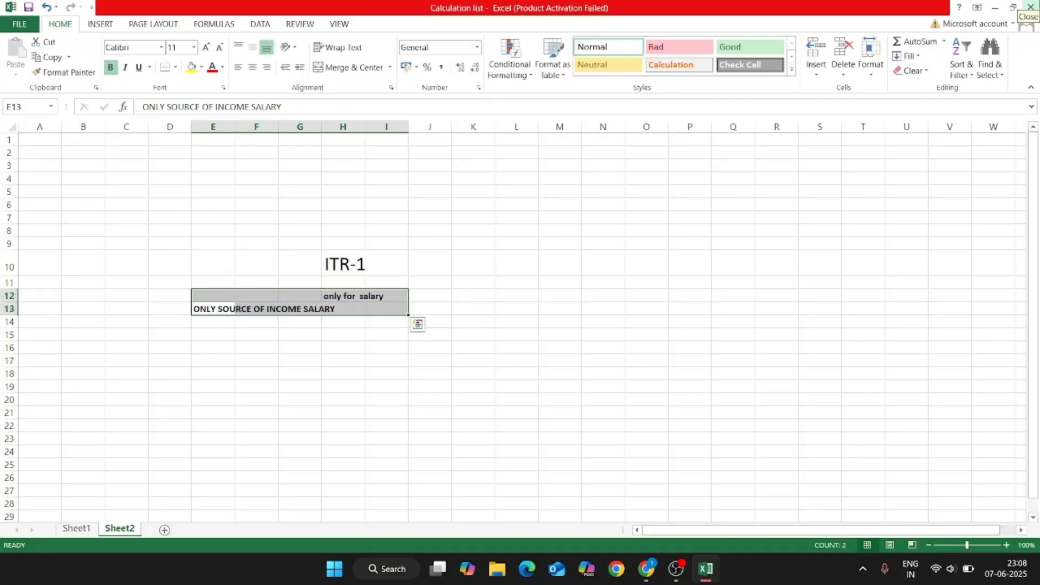
double_click(207, 48)
double_click(208, 47)
double_click(207, 48)
double_click(207, 48)
click(679, 405)
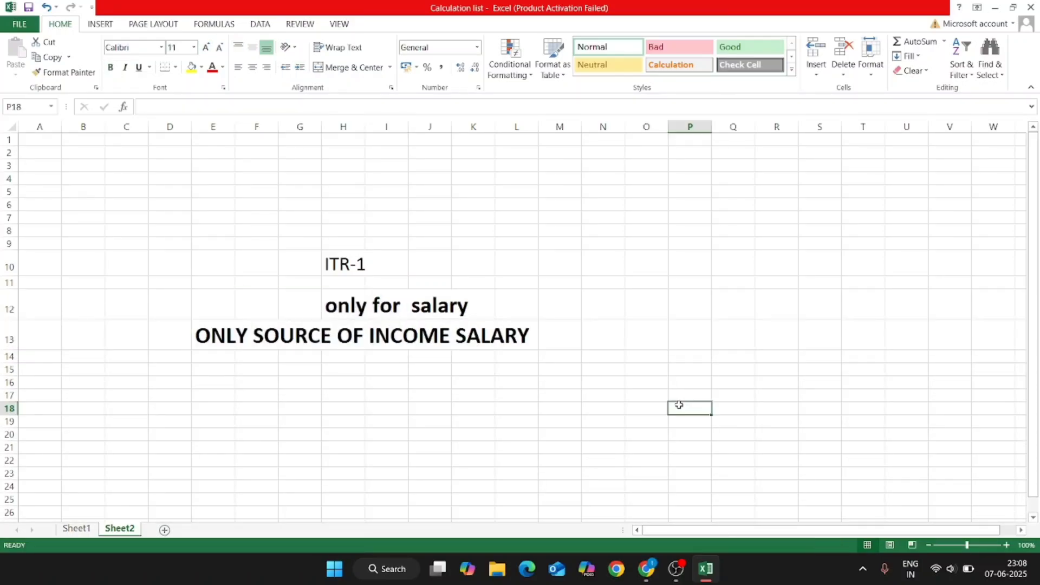
click(591, 196)
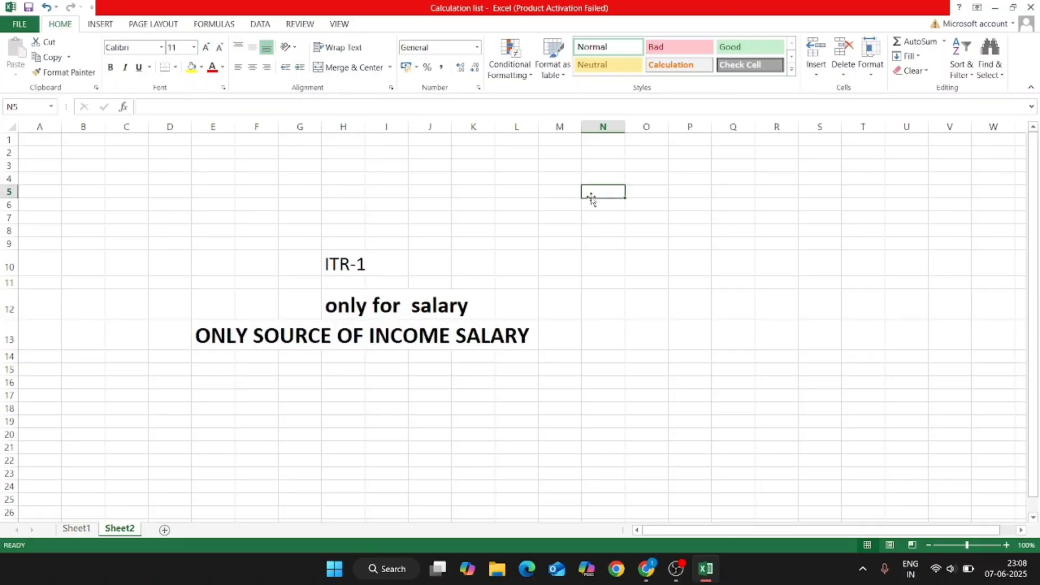
Switch back to the e-Filing page in Chrome, continue with Individual status and proceed with the ITR-1 form.
click(646, 569)
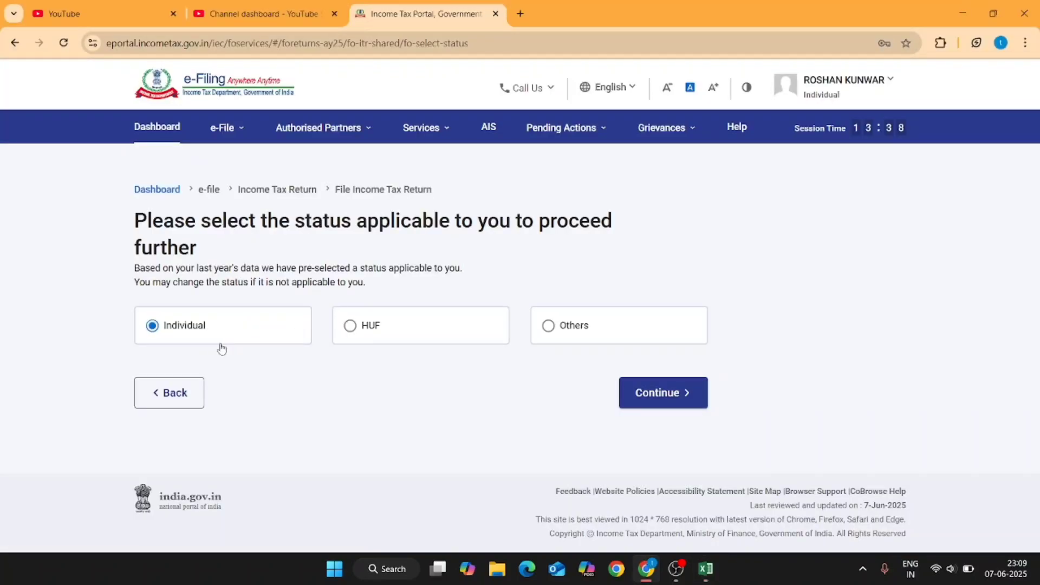
click(648, 394)
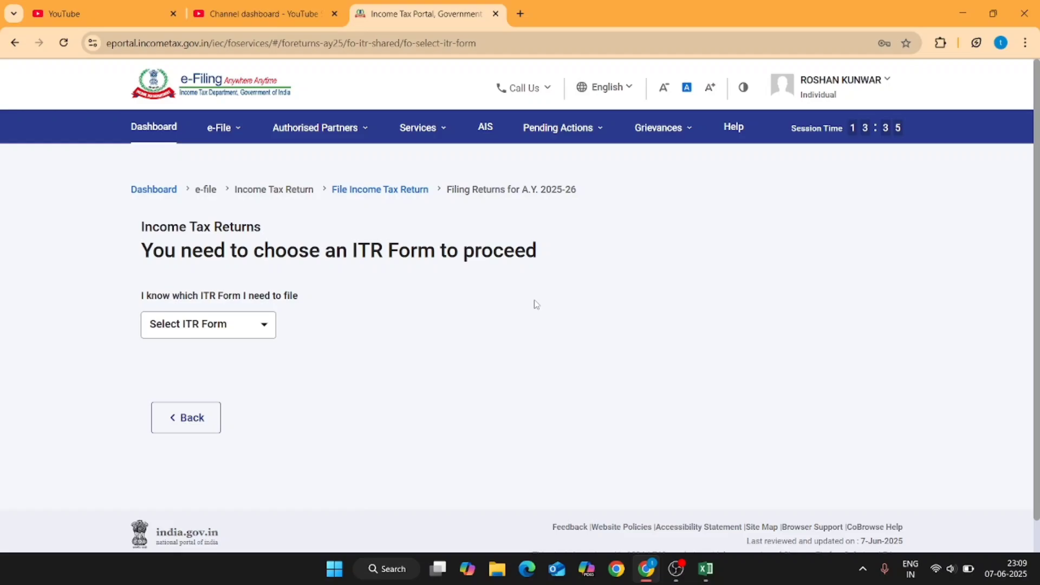
click(211, 324)
click(203, 379)
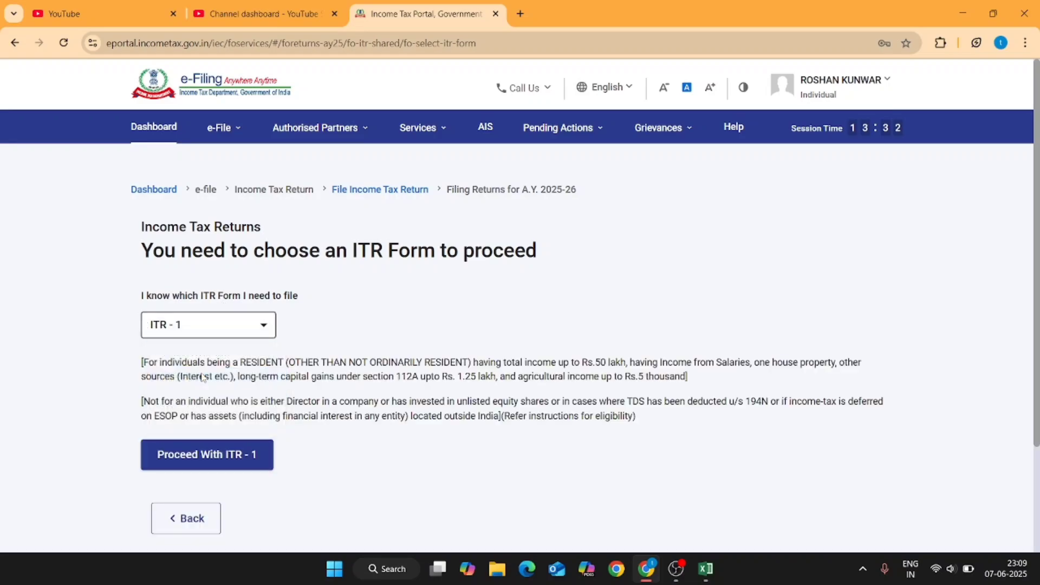
click(233, 451)
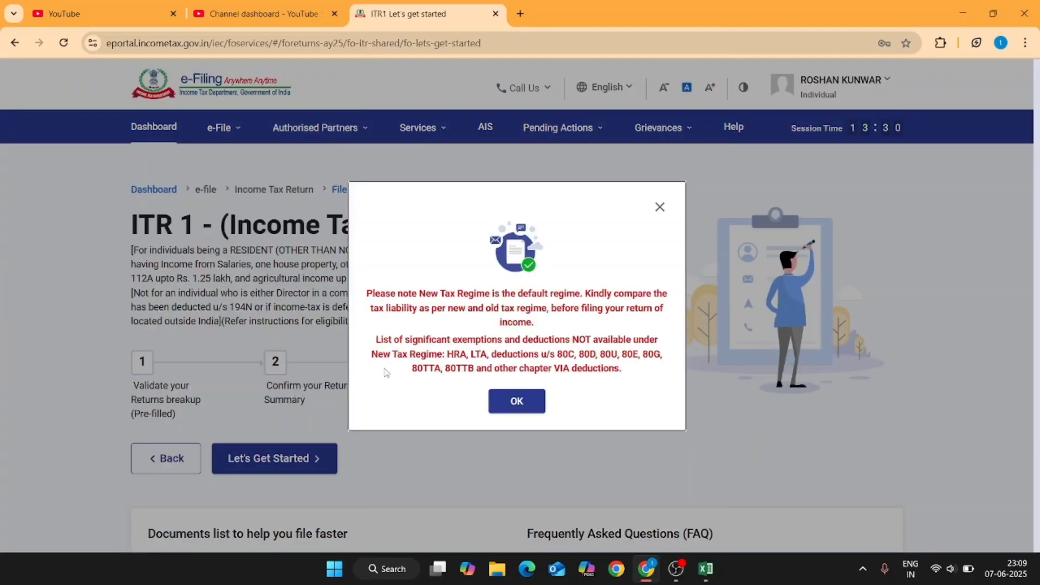
Acknowledge the New Tax Regime notice and get started with the ITR-1 return.
click(512, 404)
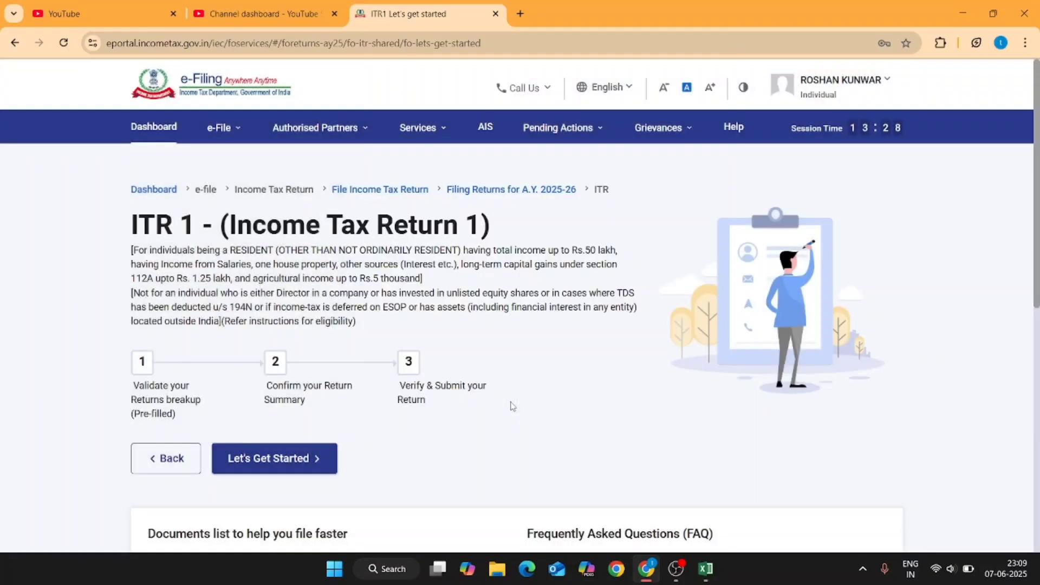
scroll(512, 405, down, 3)
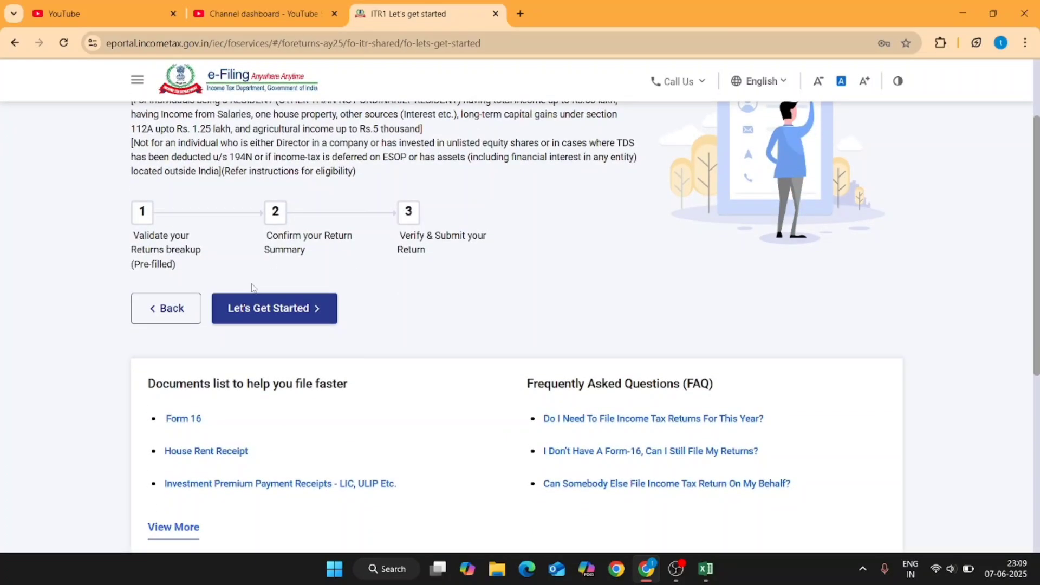
click(267, 306)
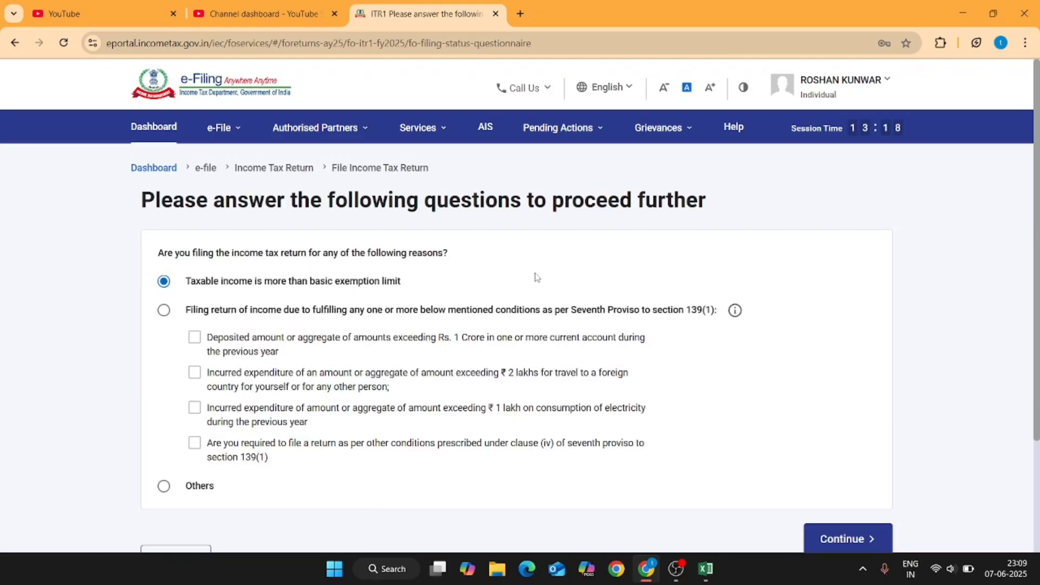
Continue with taxable income above the basic exemption limit as the filing reason and acknowledge the pre-filled data notice.
scroll(536, 278, down, 2)
click(856, 469)
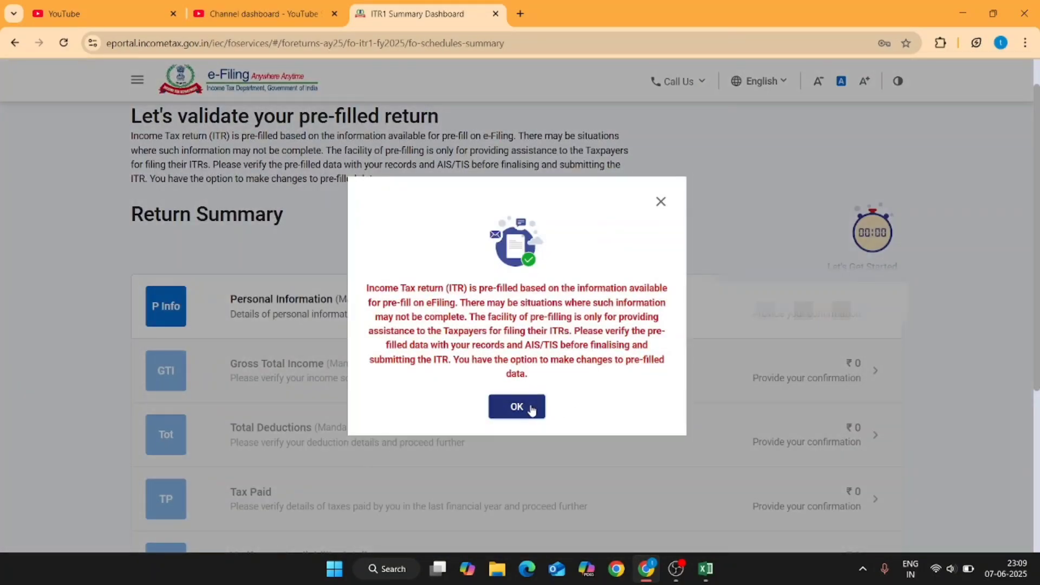
click(531, 410)
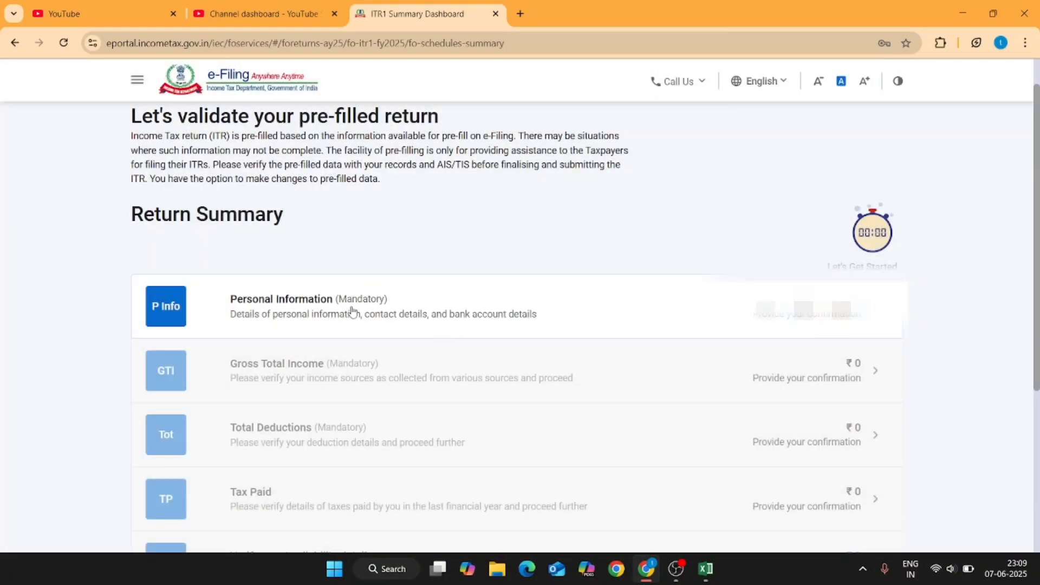
Open the Personal Information section and set Nature of Employment to Others.
click(296, 309)
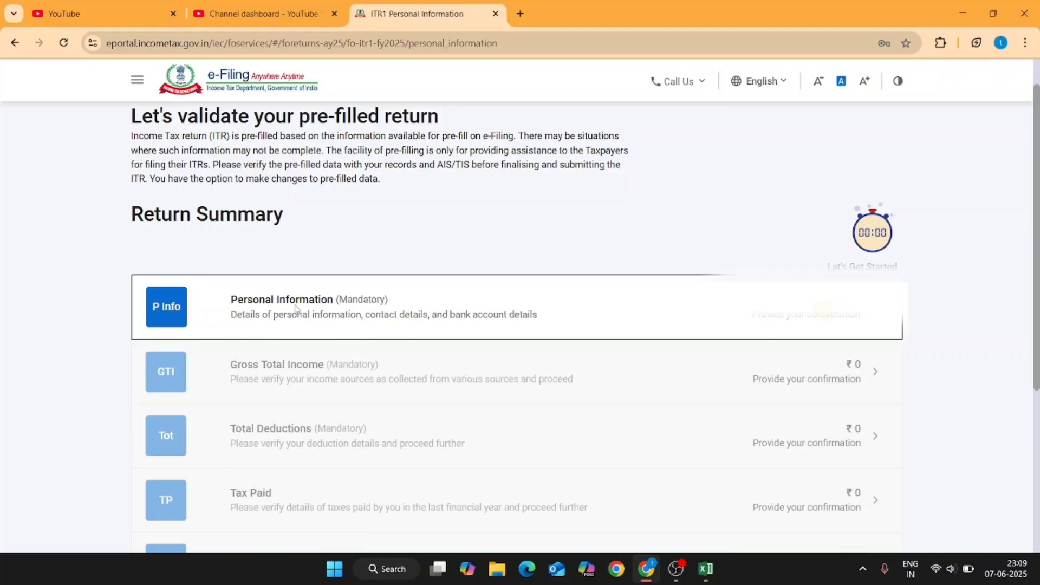
scroll(520, 325, down, 5)
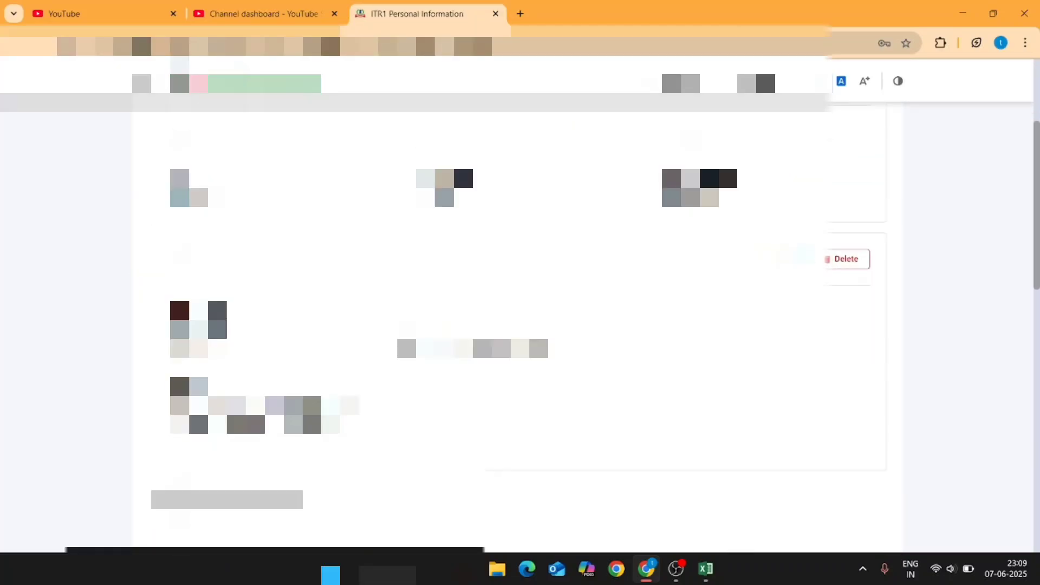
scroll(521, 325, down, 2)
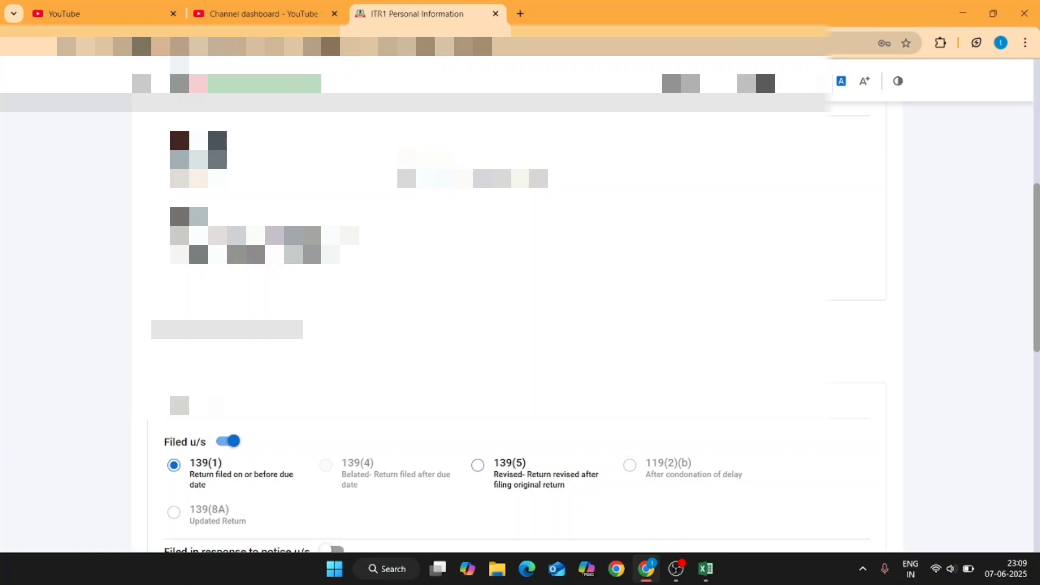
click(222, 345)
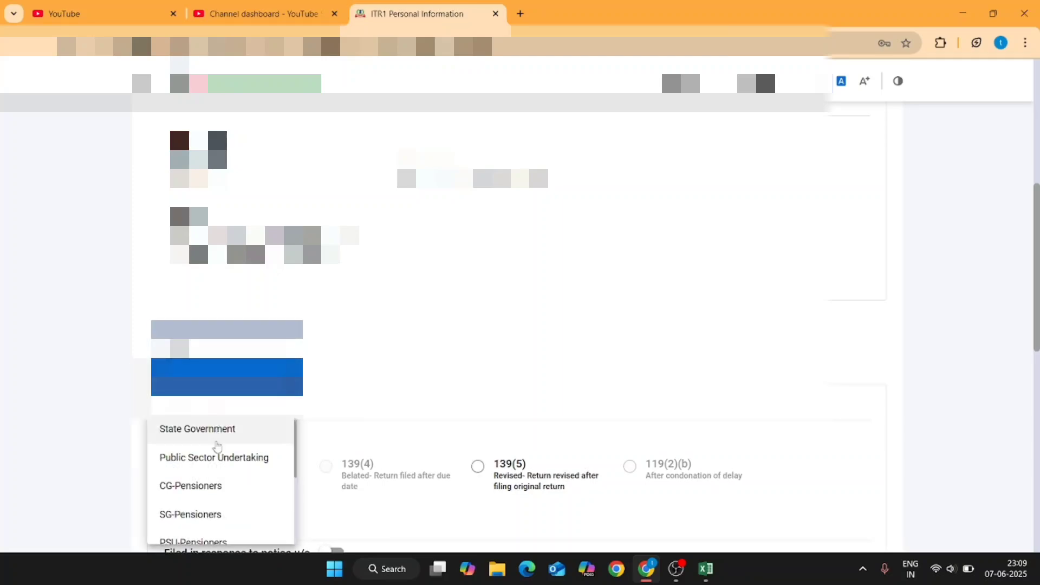
scroll(215, 446, down, 2)
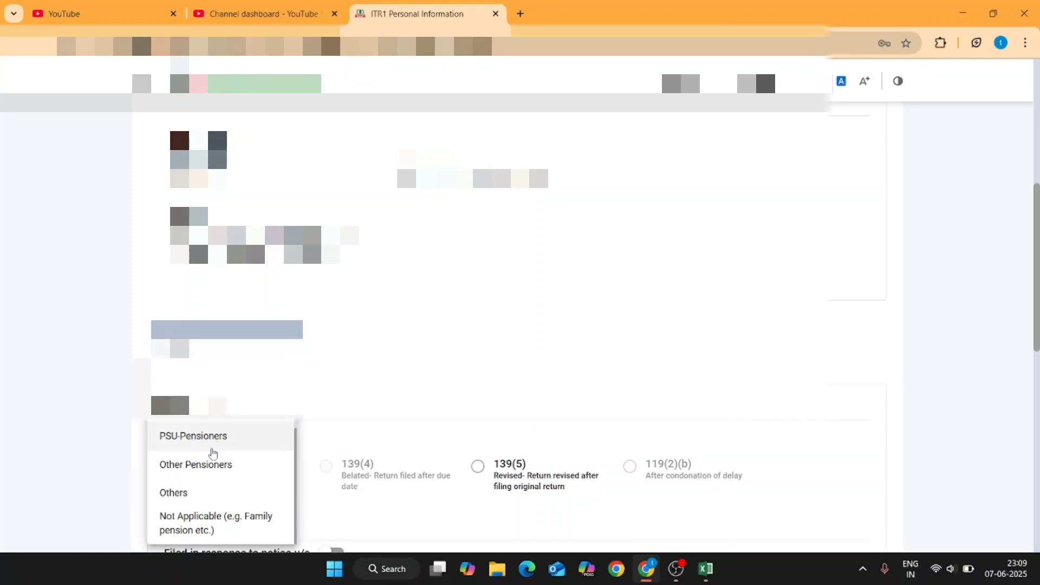
click(186, 493)
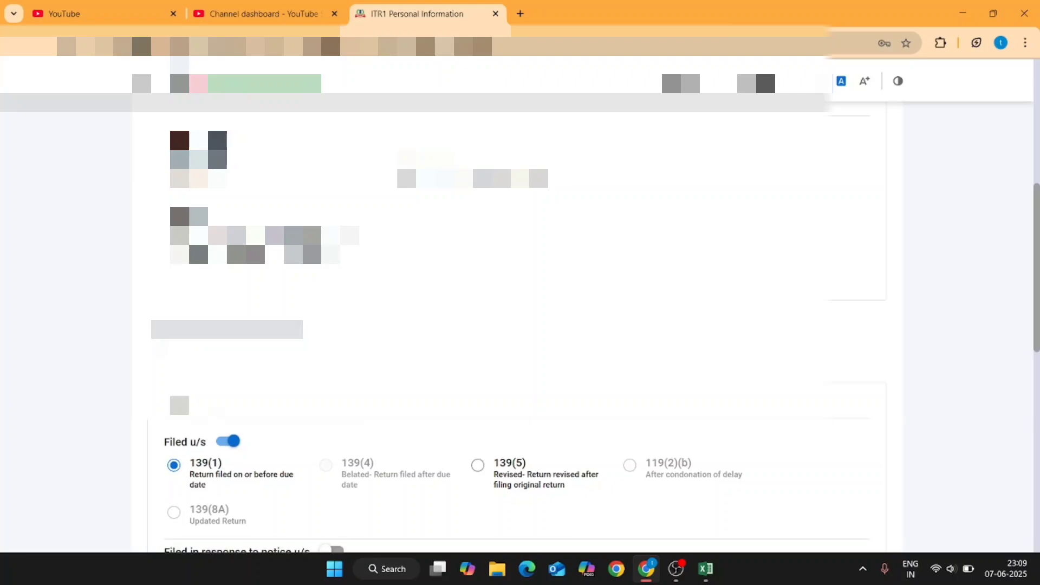
Review the Filing Section, checking the section the return is filed under and the choice for opting out of the new tax regime.
scroll(236, 362, down, 2)
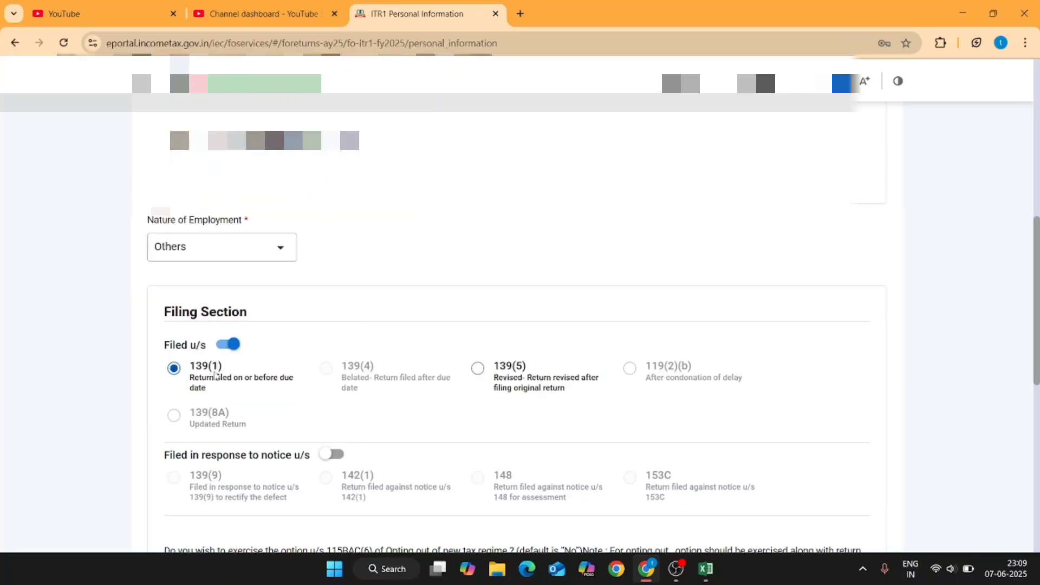
scroll(216, 376, down, 2)
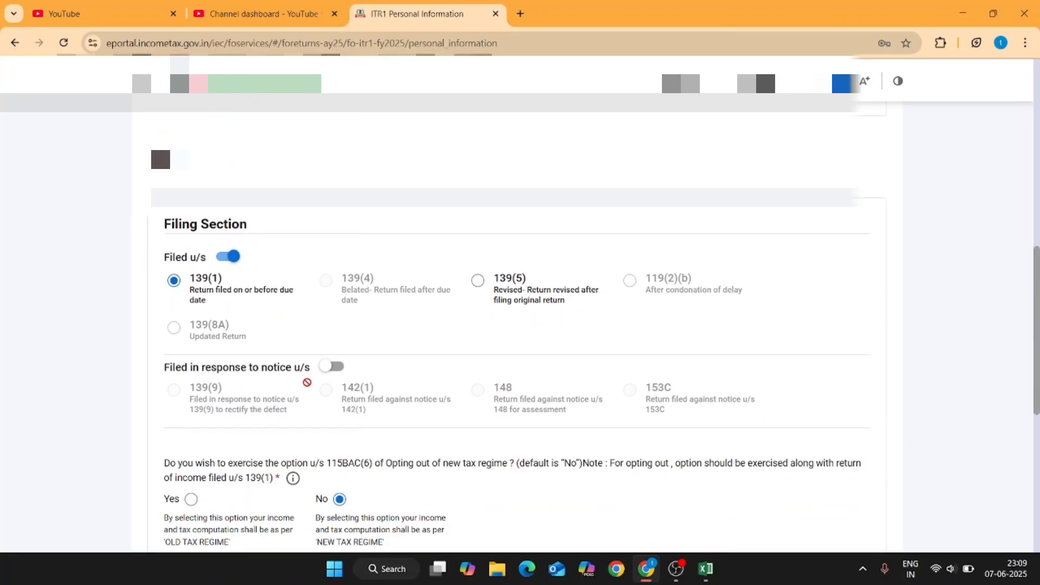
scroll(302, 388, down, 2)
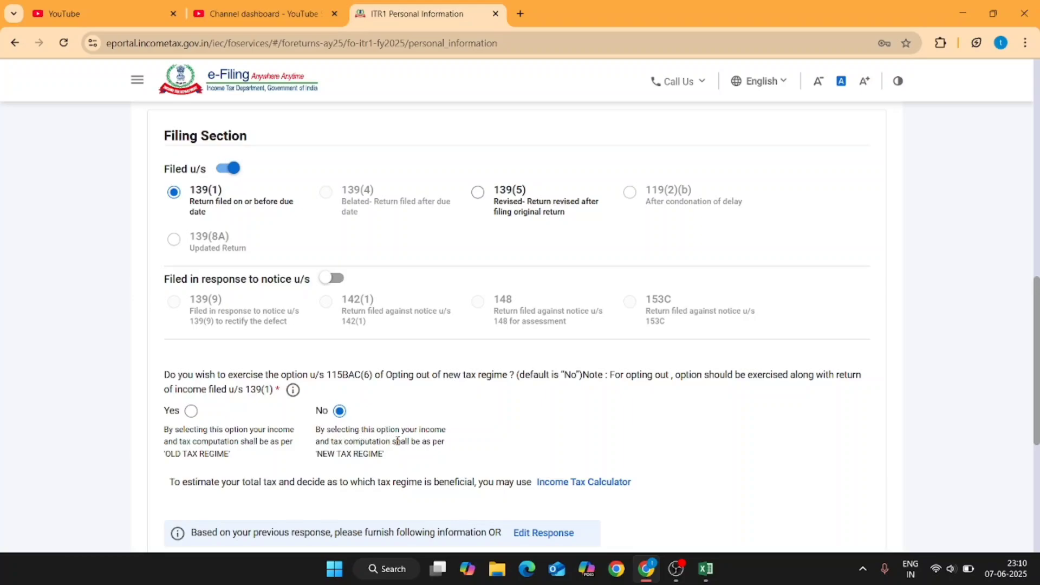
scroll(397, 442, down, 1)
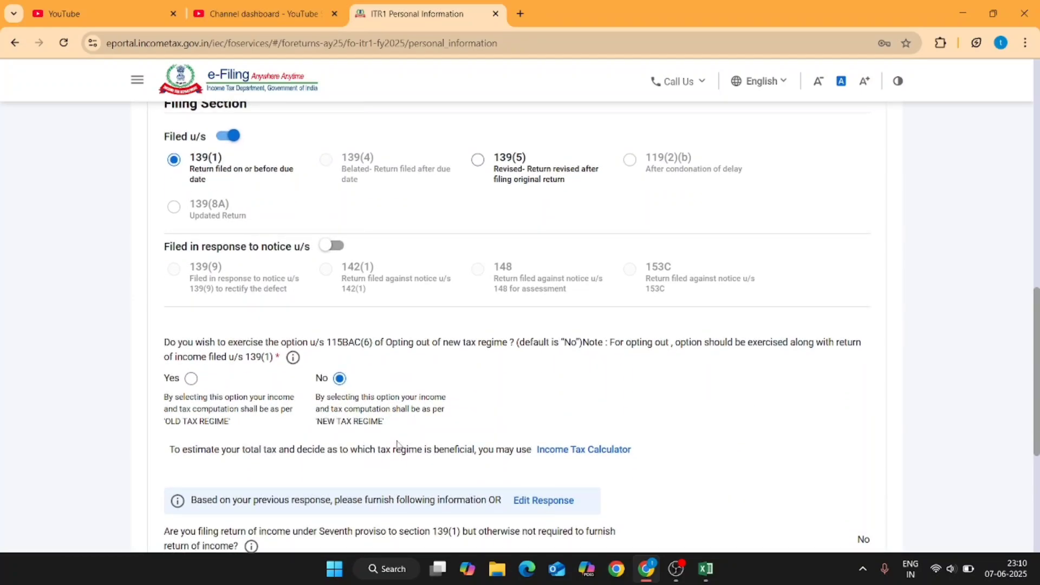
scroll(398, 444, down, 1)
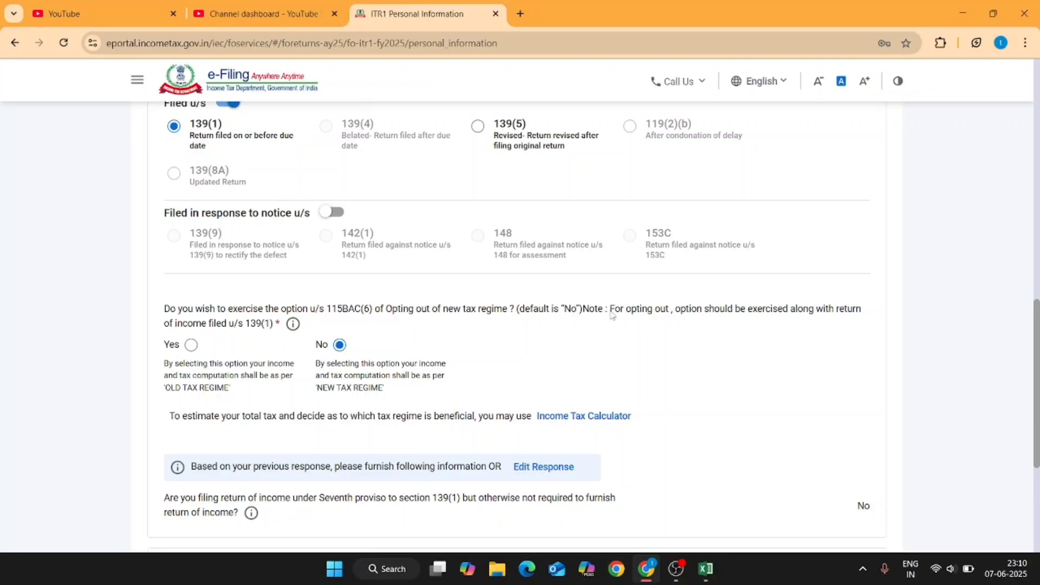
scroll(379, 349, down, 2)
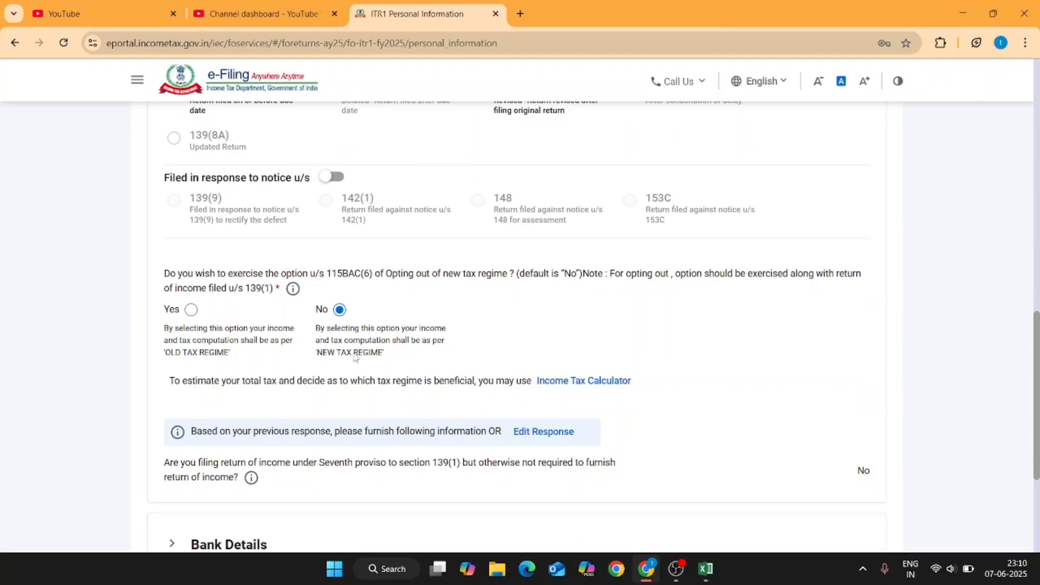
scroll(355, 353, down, 3)
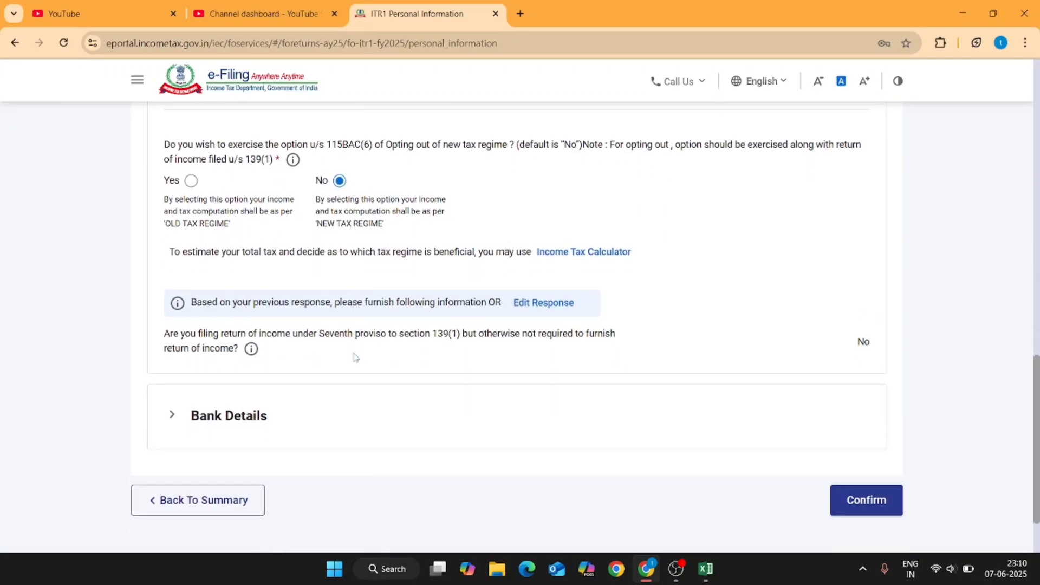
Expand Bank Details and check which bank account is nominated for refund.
click(416, 359)
scroll(416, 358, down, 3)
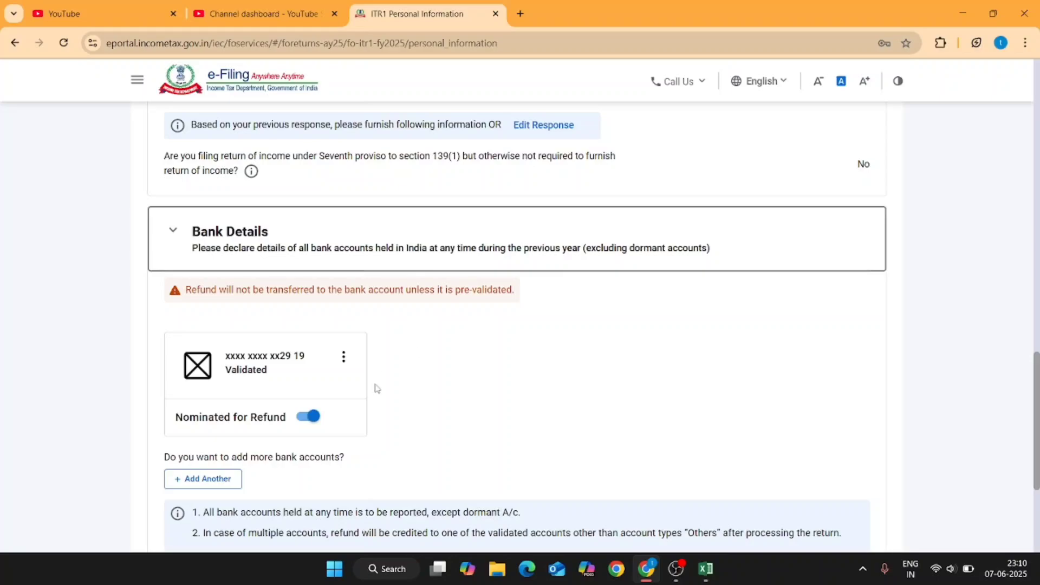
scroll(378, 385, down, 2)
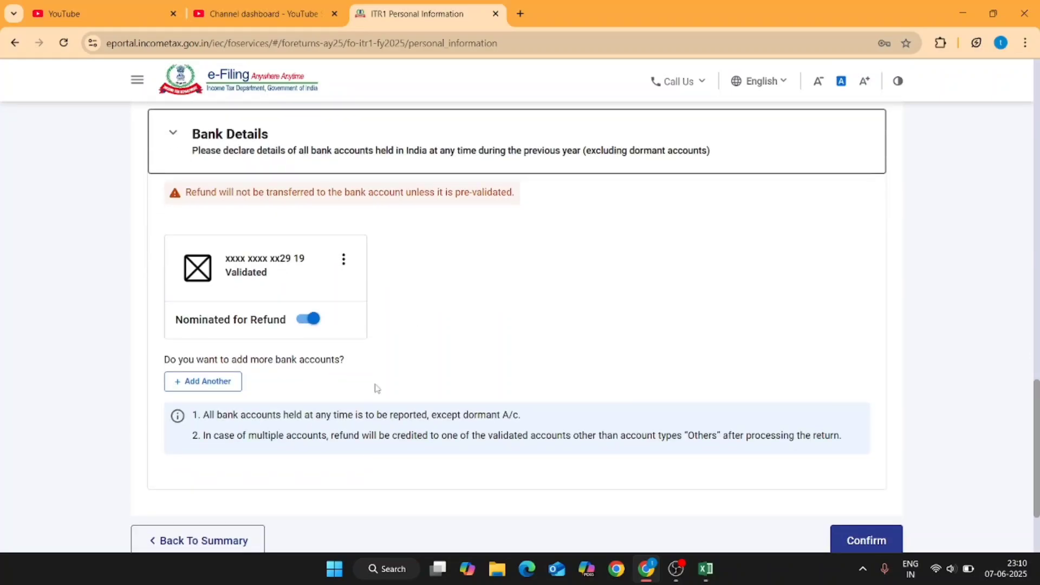
Open the form for adding another bank account, look over its fields and return to Personal Information without adding one.
click(234, 382)
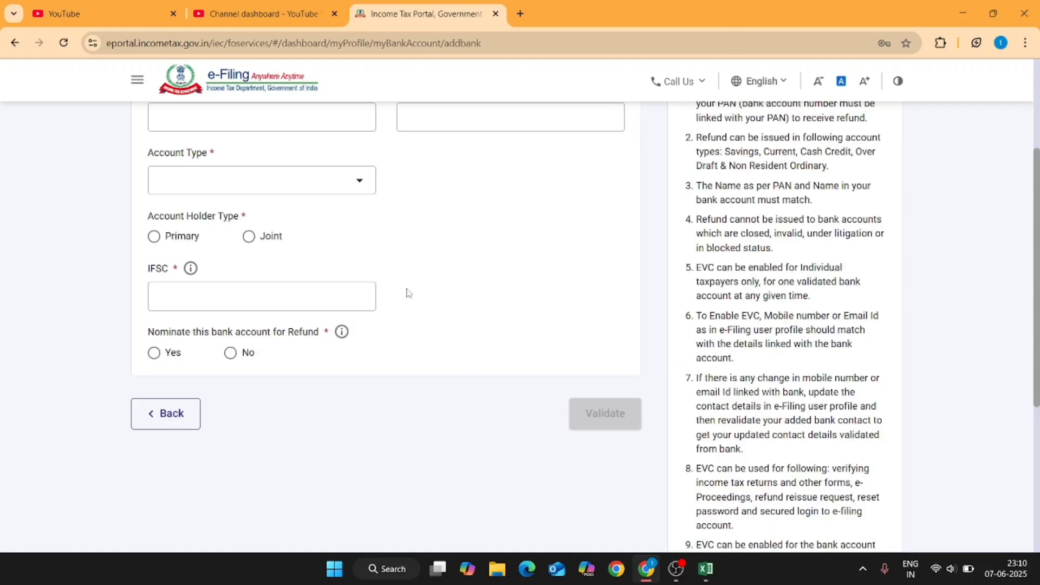
scroll(408, 293, up, 3)
scroll(406, 290, down, 2)
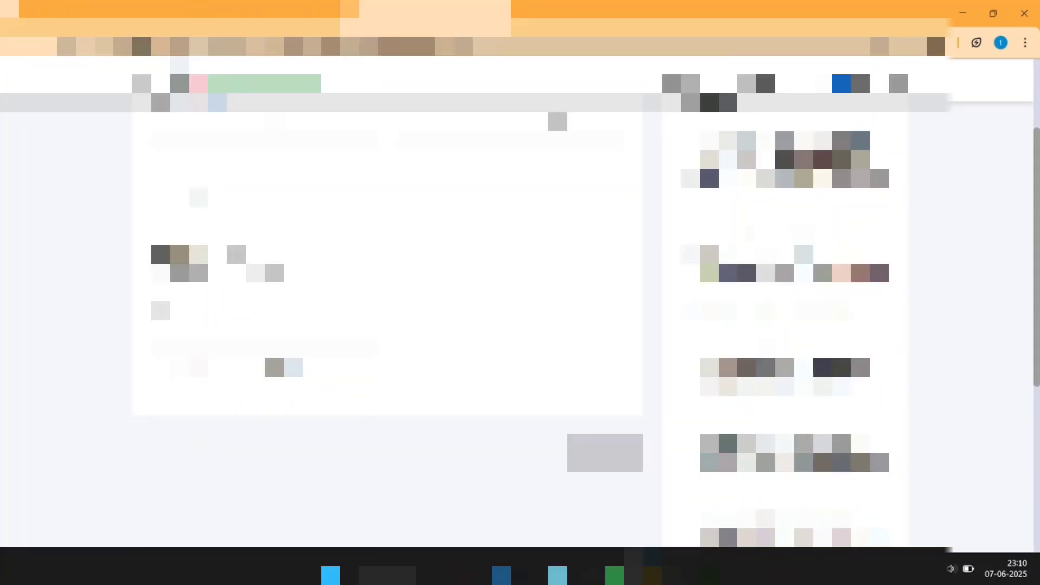
scroll(741, 248, down, 1)
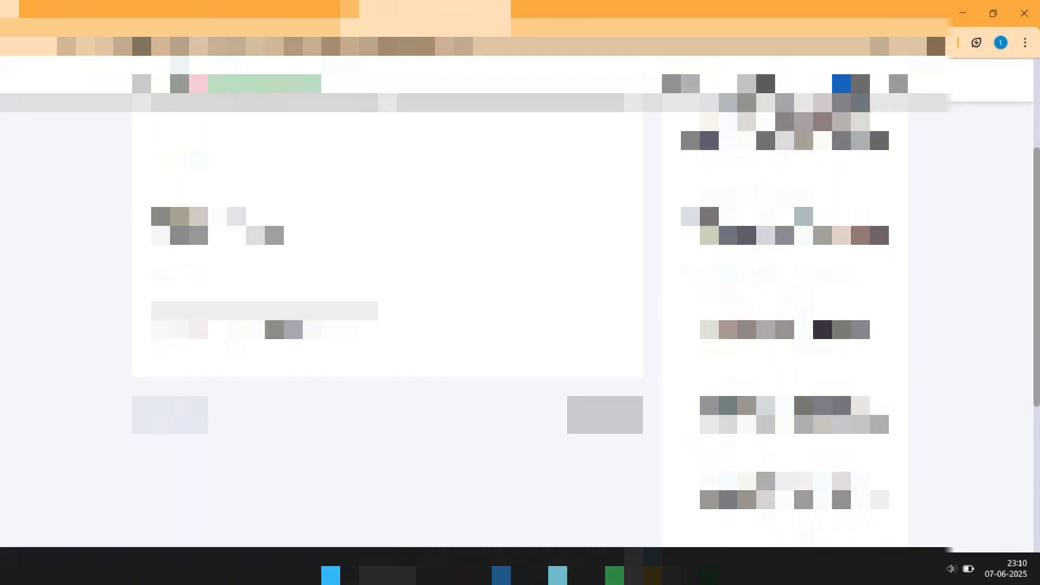
click(704, 115)
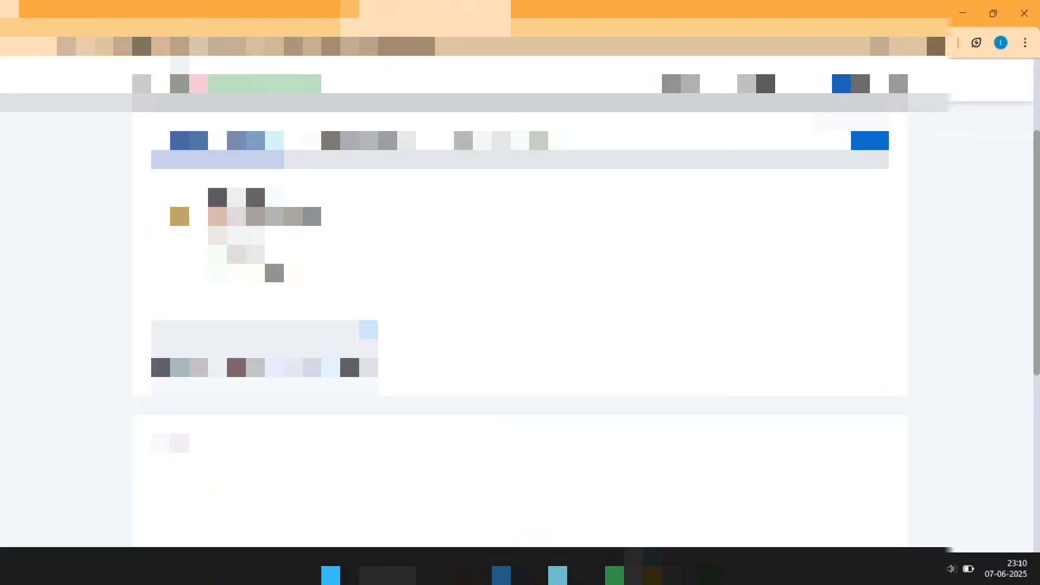
scroll(520, 292, down, 4)
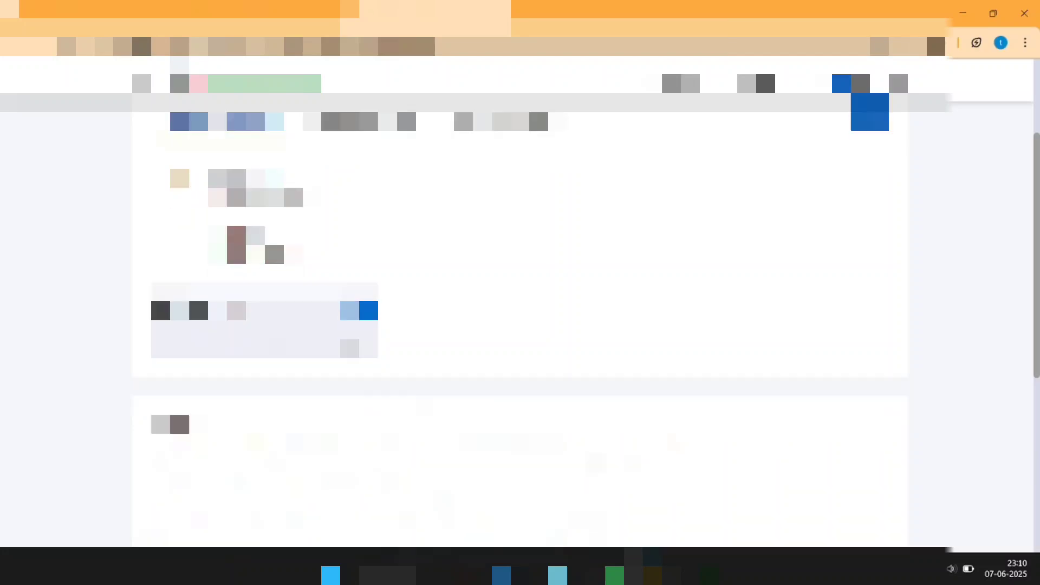
scroll(520, 292, down, 2)
click(170, 415)
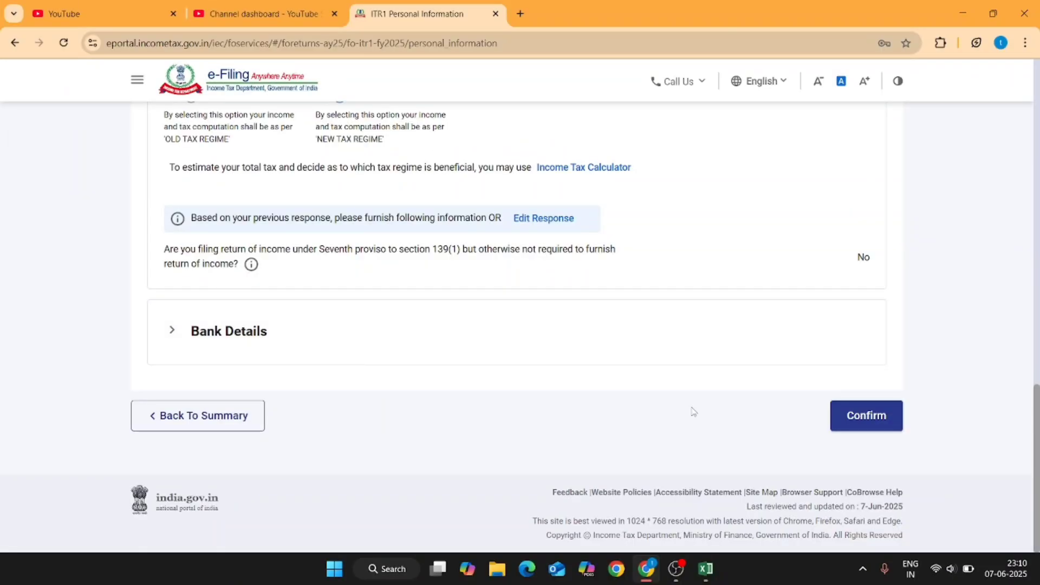
Confirm the Personal Information section and open Gross Total Income from the return summary.
click(832, 413)
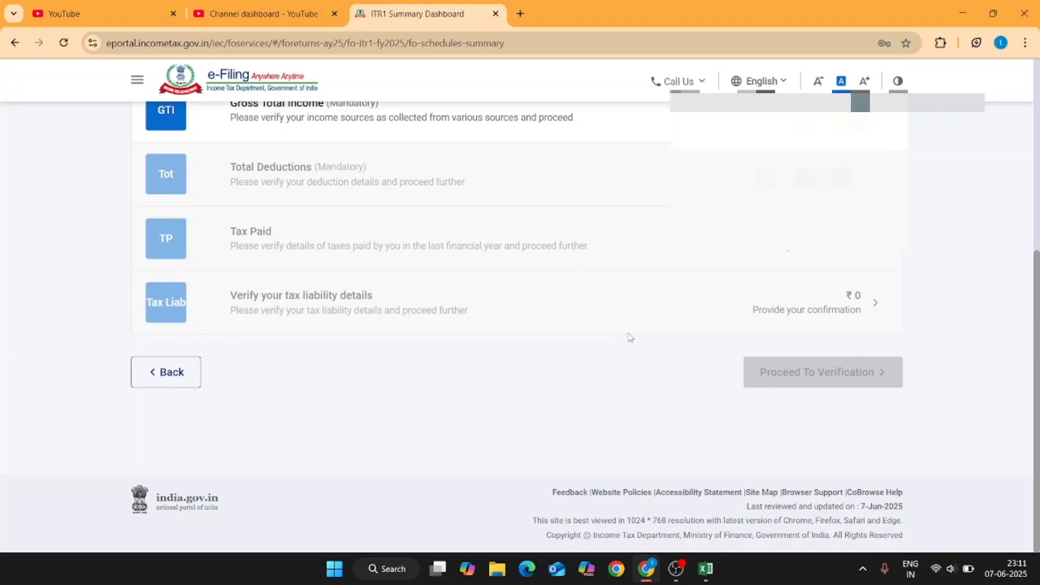
scroll(628, 337, up, 2)
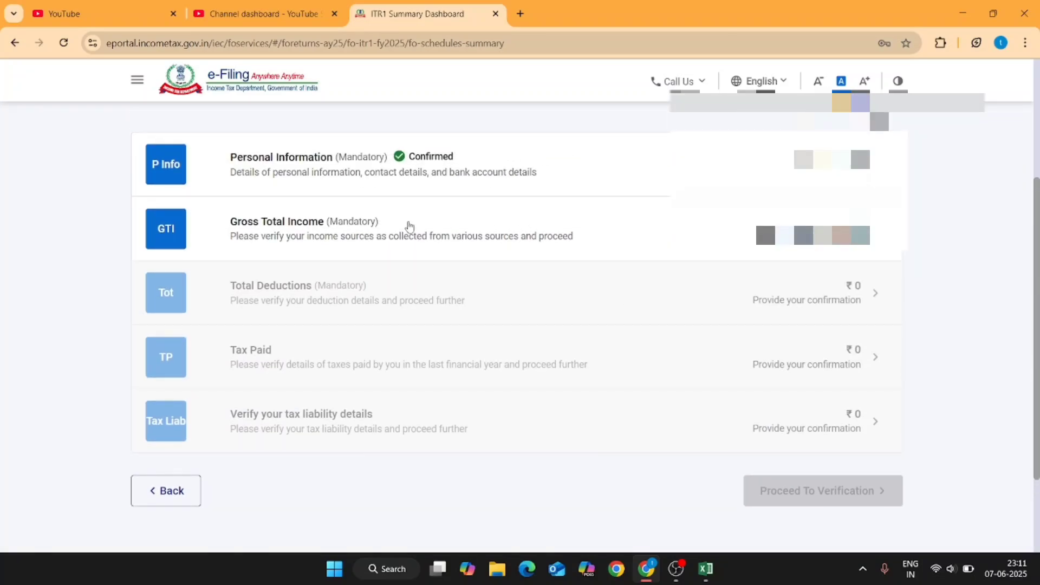
click(310, 224)
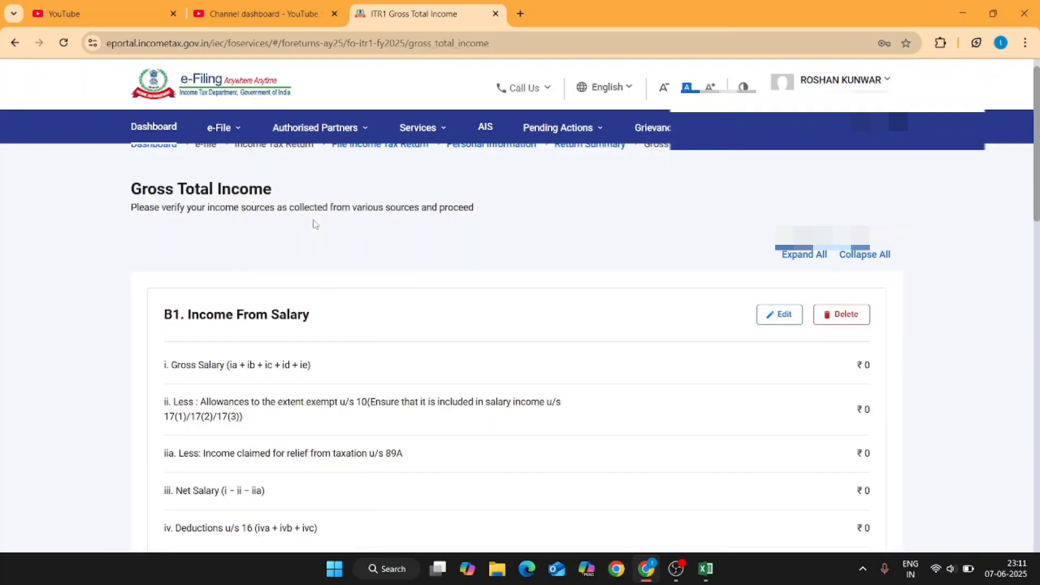
Open B1 Income From Salary for editing and enter 500000 as salary as per section 17(1).
scroll(542, 327, down, 2)
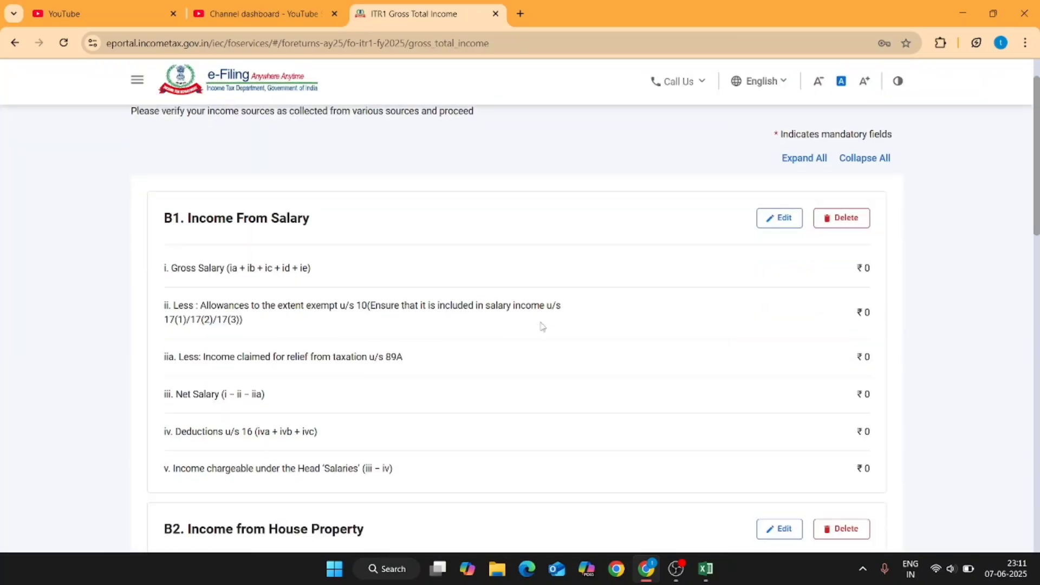
click(776, 218)
scroll(652, 341, down, 3)
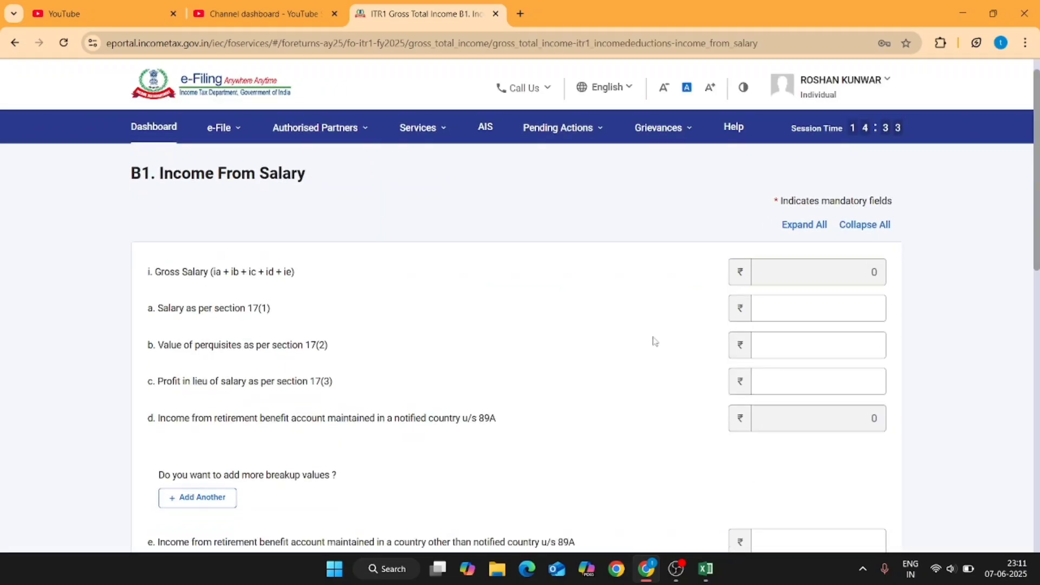
click(809, 268)
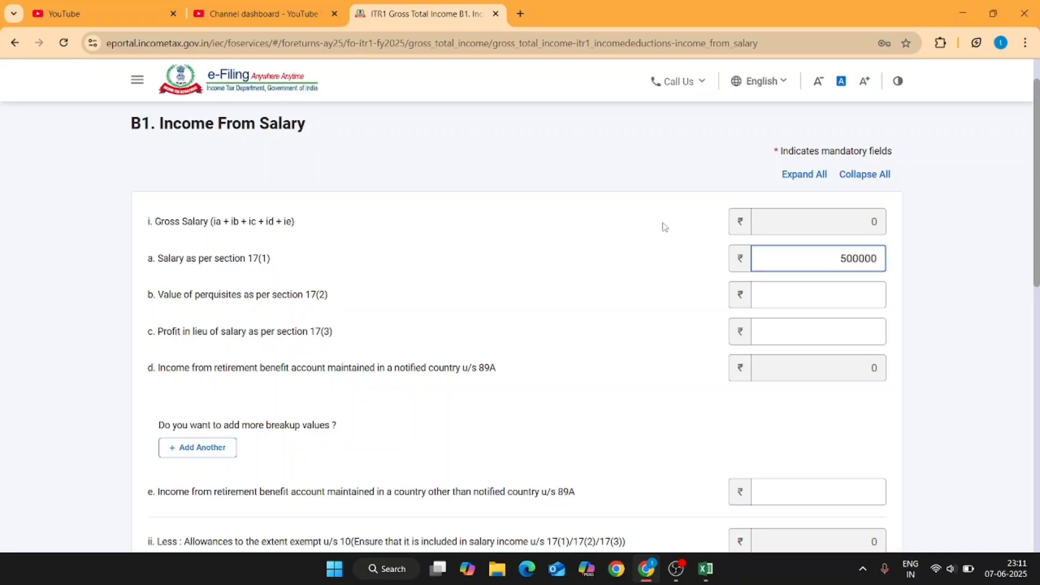
click(645, 233)
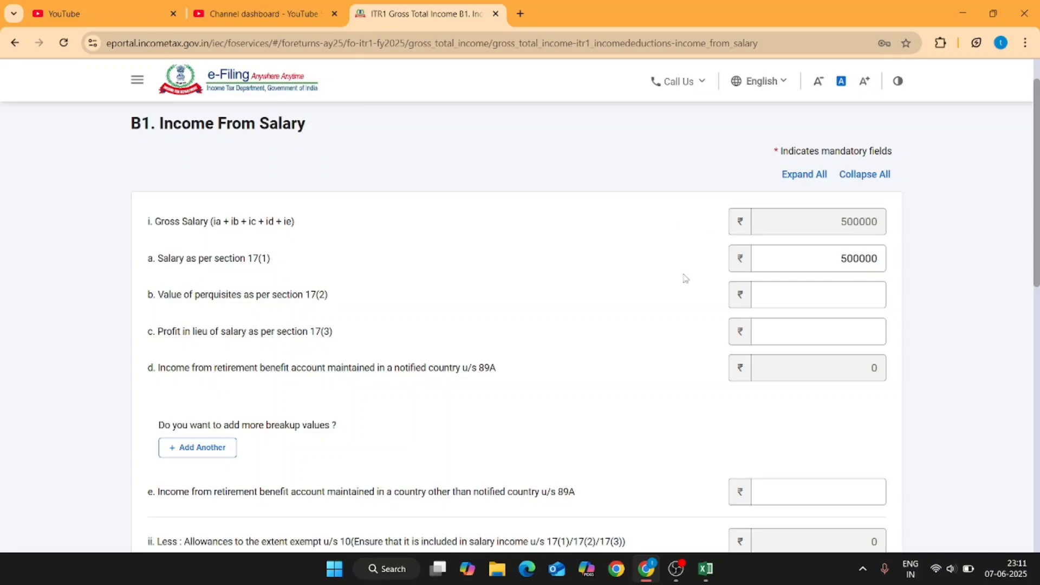
Review the B1 Income From Salary fields down to the section 16 deductions and leave the form without saving.
click(160, 266)
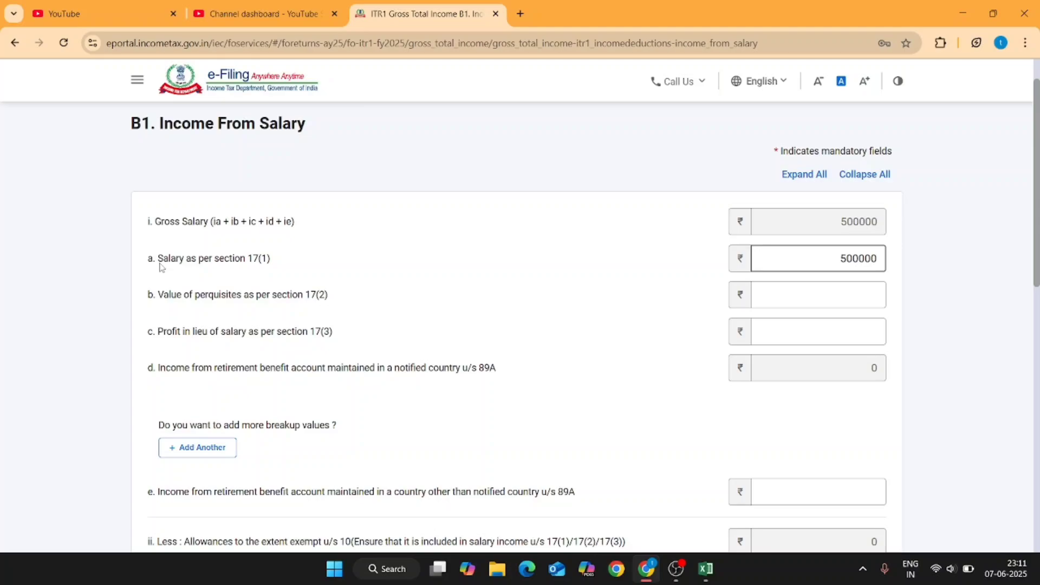
click(465, 251)
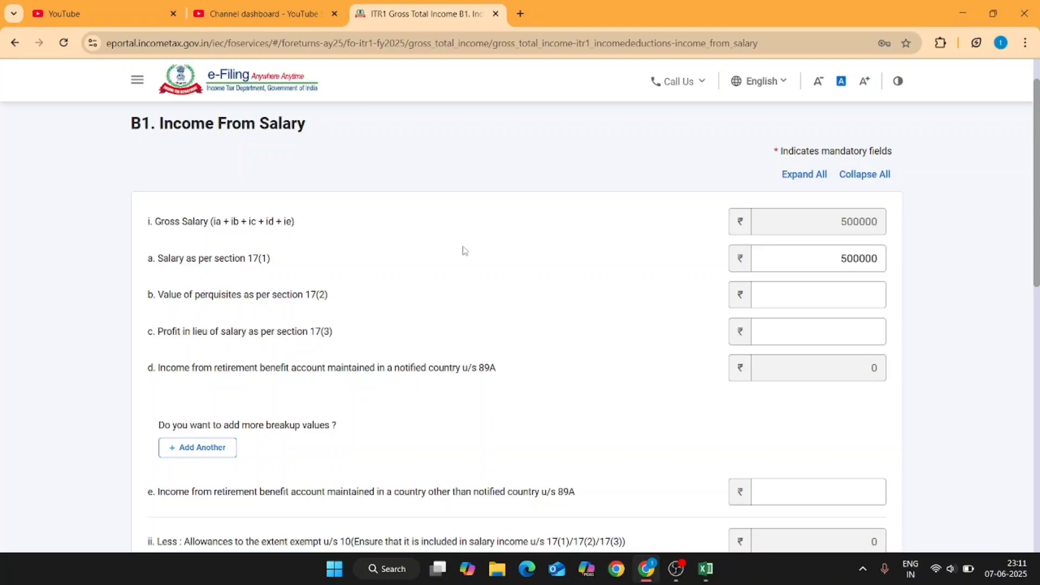
click(780, 253)
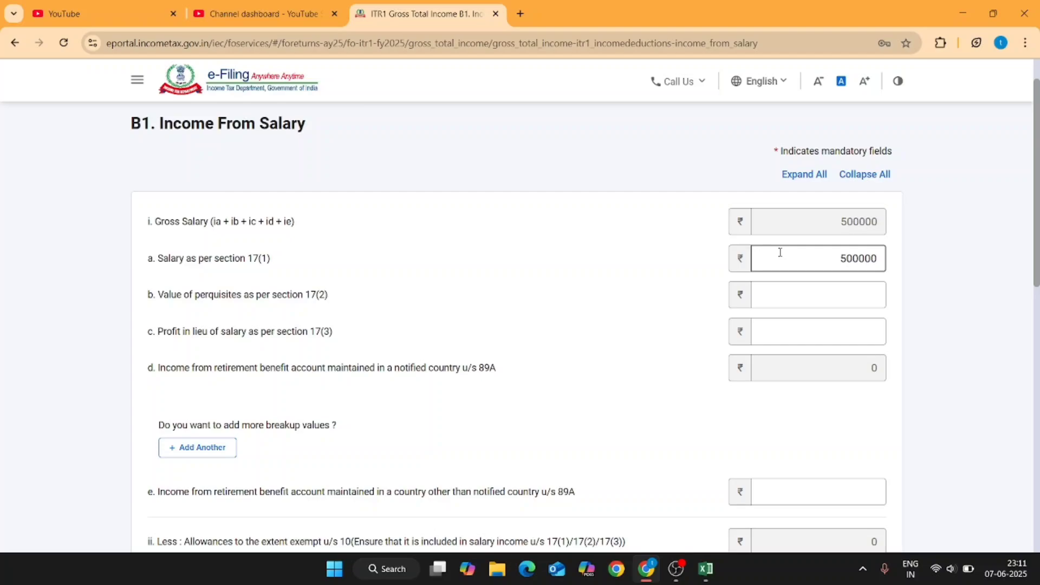
scroll(809, 260, down, 3)
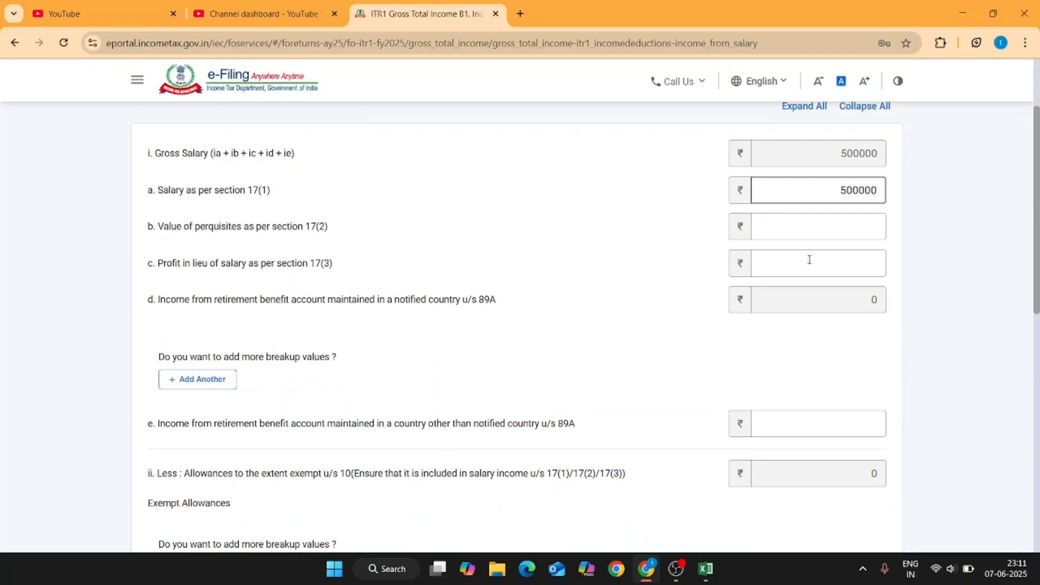
scroll(761, 373, down, 3)
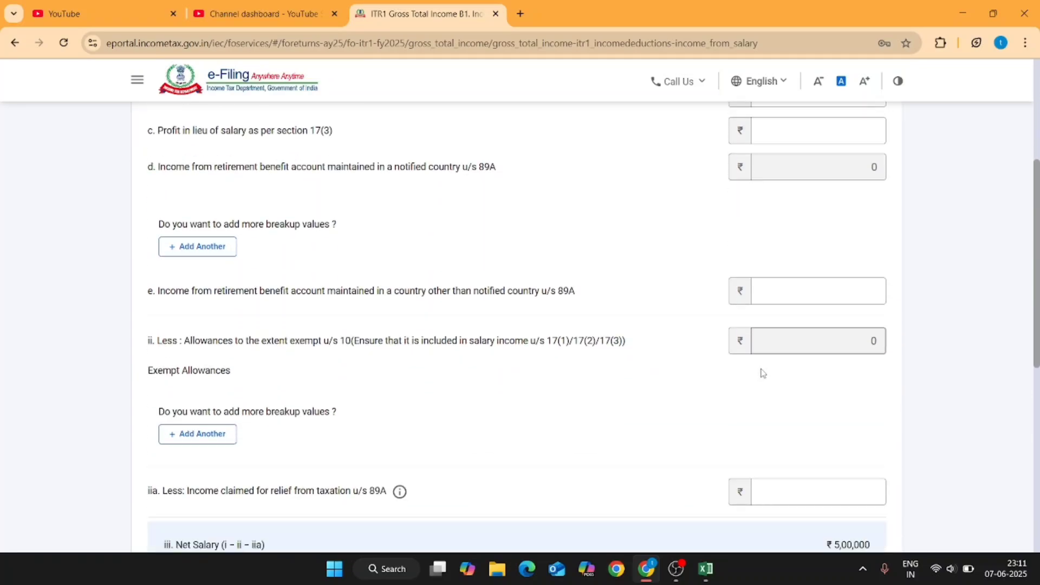
scroll(761, 373, down, 2)
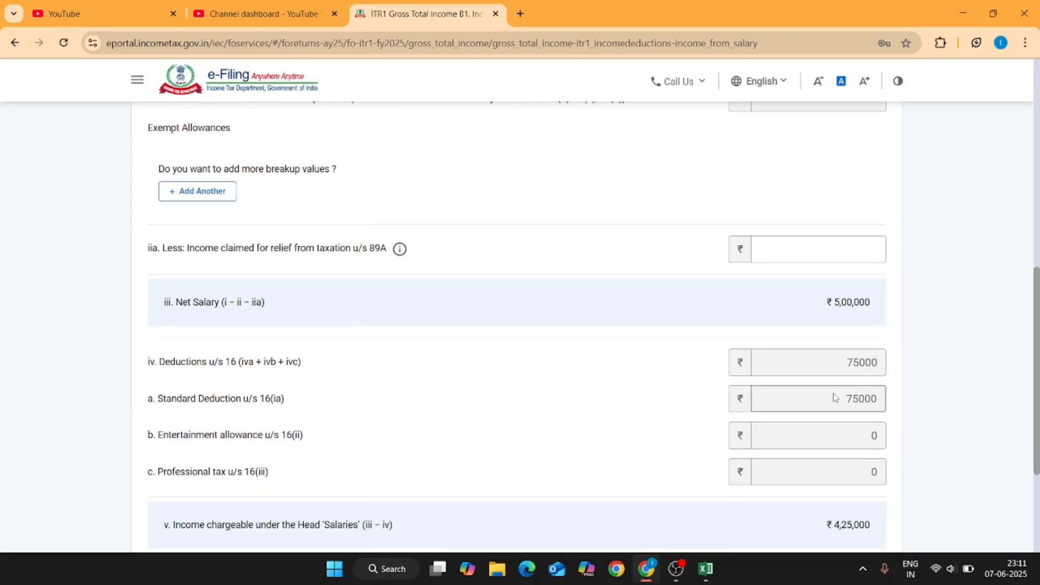
scroll(834, 398, down, 1)
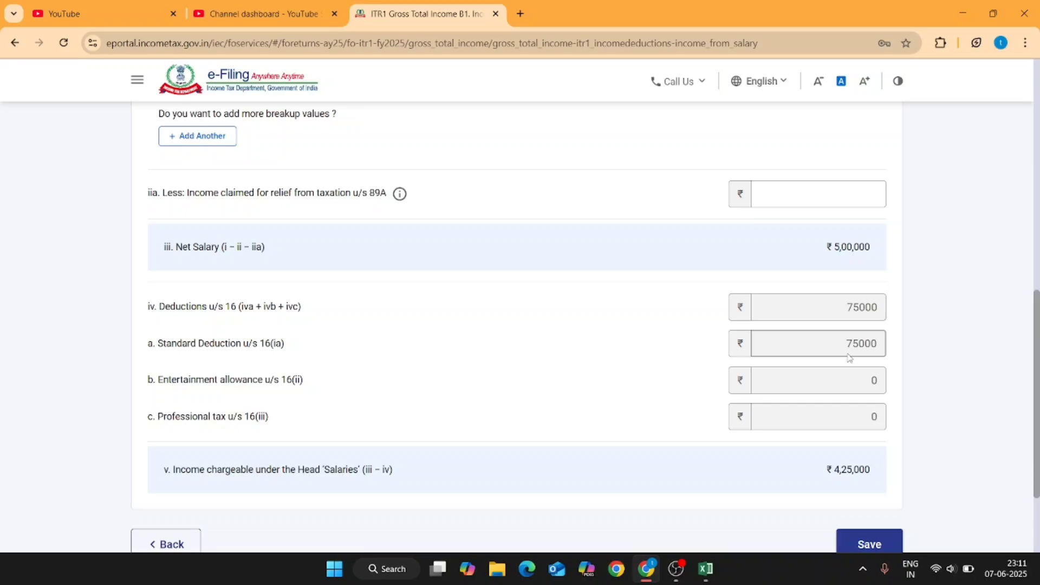
scroll(848, 357, down, 1)
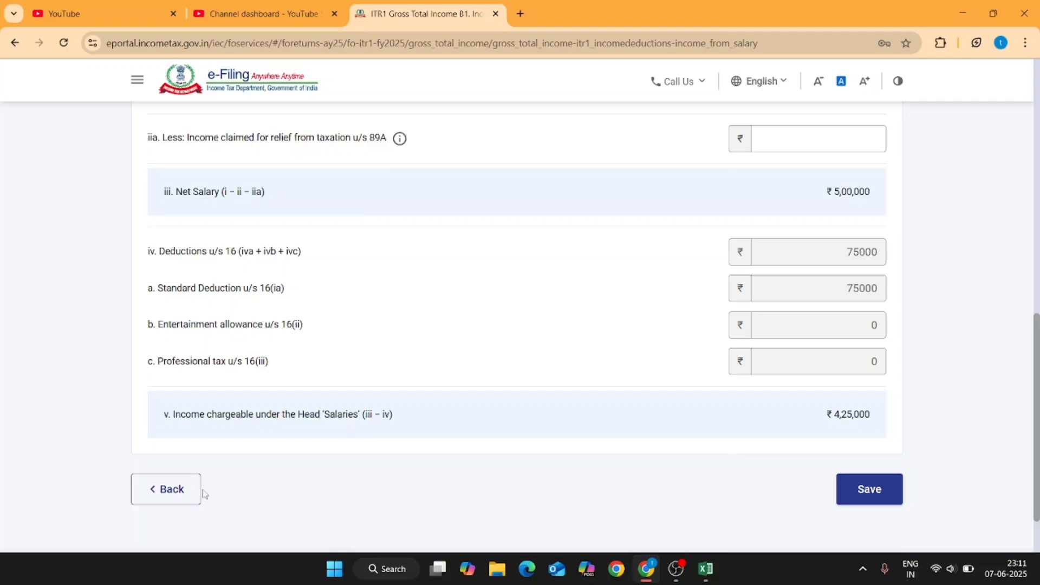
click(189, 486)
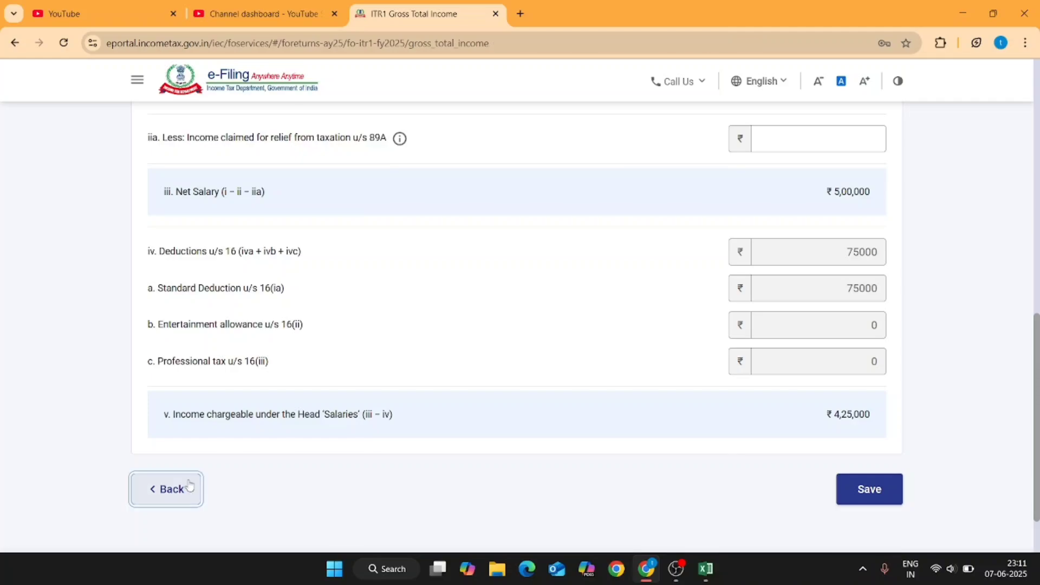
Return to Personal Information, choose Yes for opting out of the new tax regime u/s 115BAC(6), and confirm the section.
scroll(449, 390, down, 3)
scroll(449, 390, down, 15)
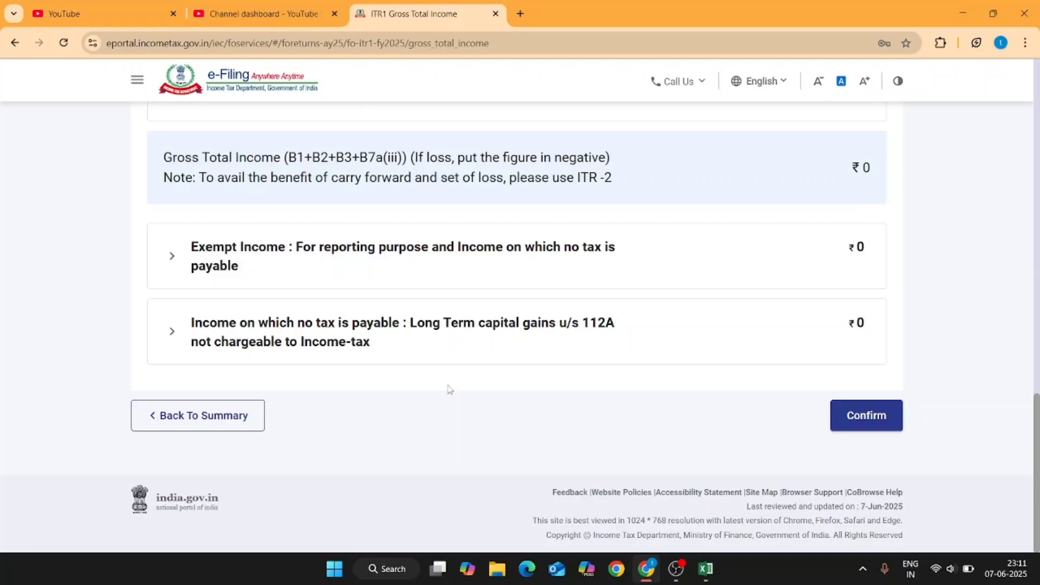
click(234, 420)
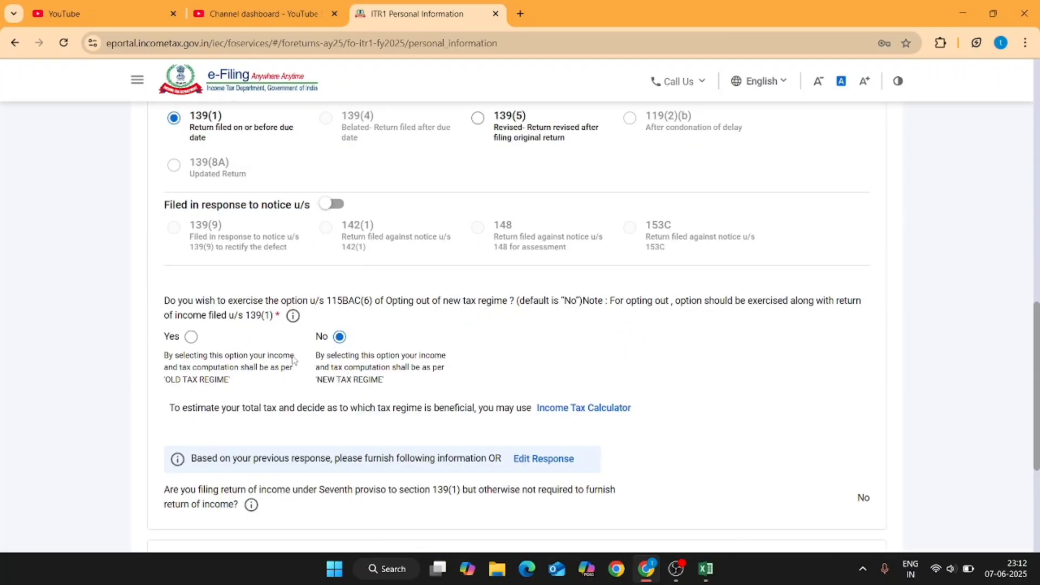
click(191, 337)
scroll(556, 397, down, 4)
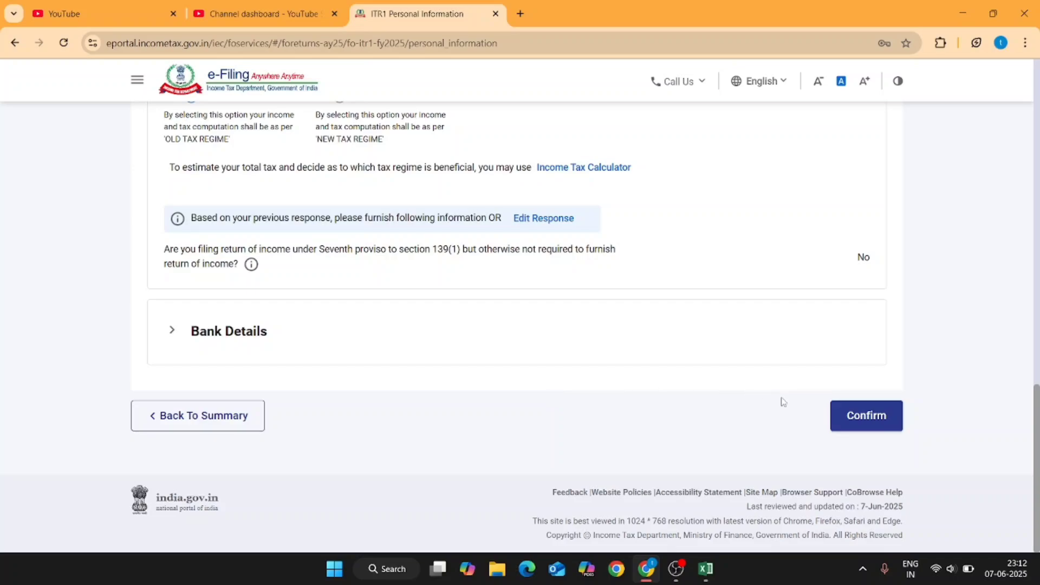
click(840, 414)
Open B1 Income From Salary under Gross Total Income for editing and enter 485000 as salary as per section 17(1).
scroll(511, 304, down, 2)
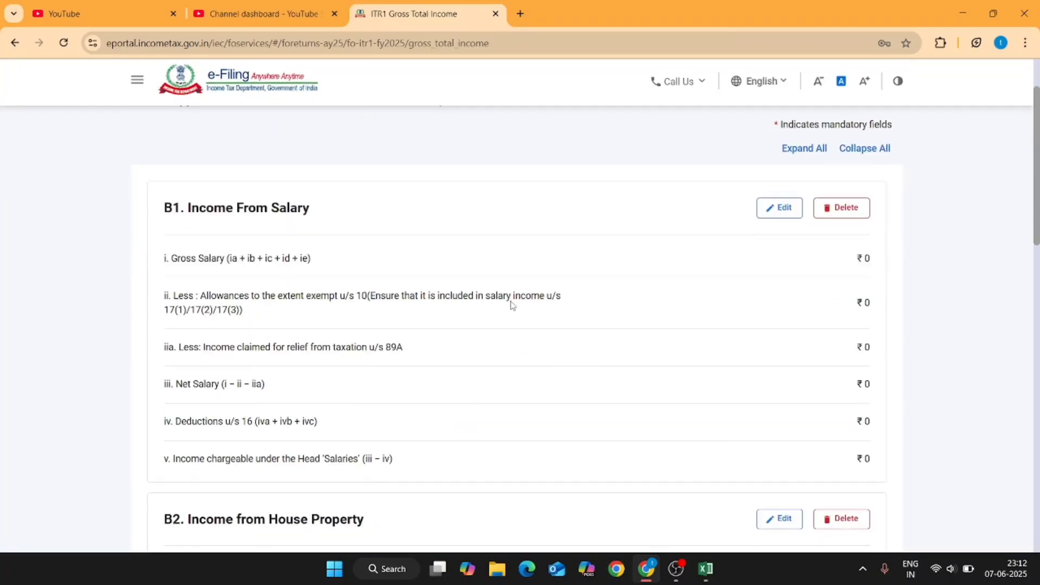
scroll(511, 303, down, 1)
click(790, 163)
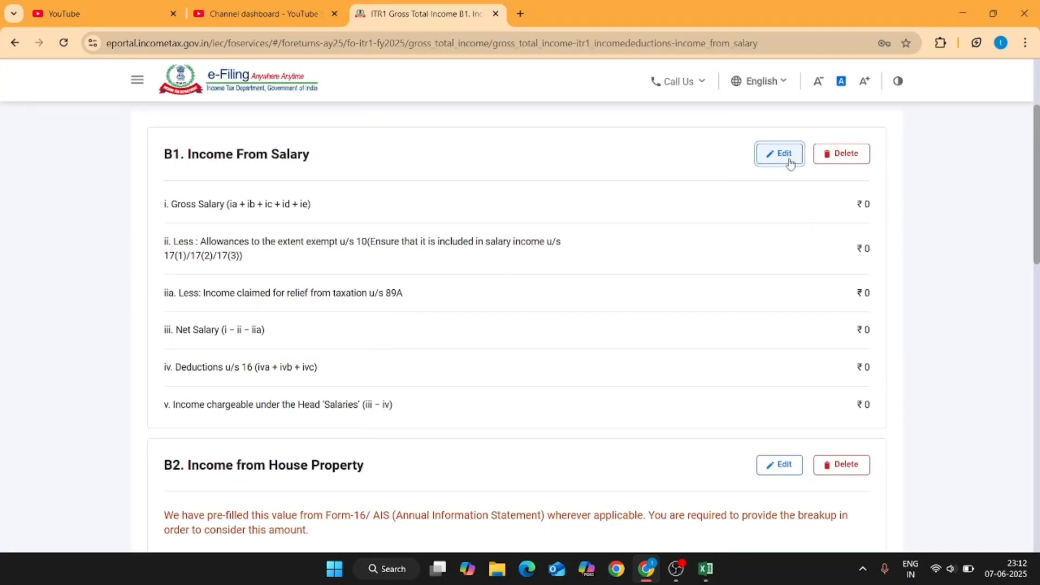
click(797, 325)
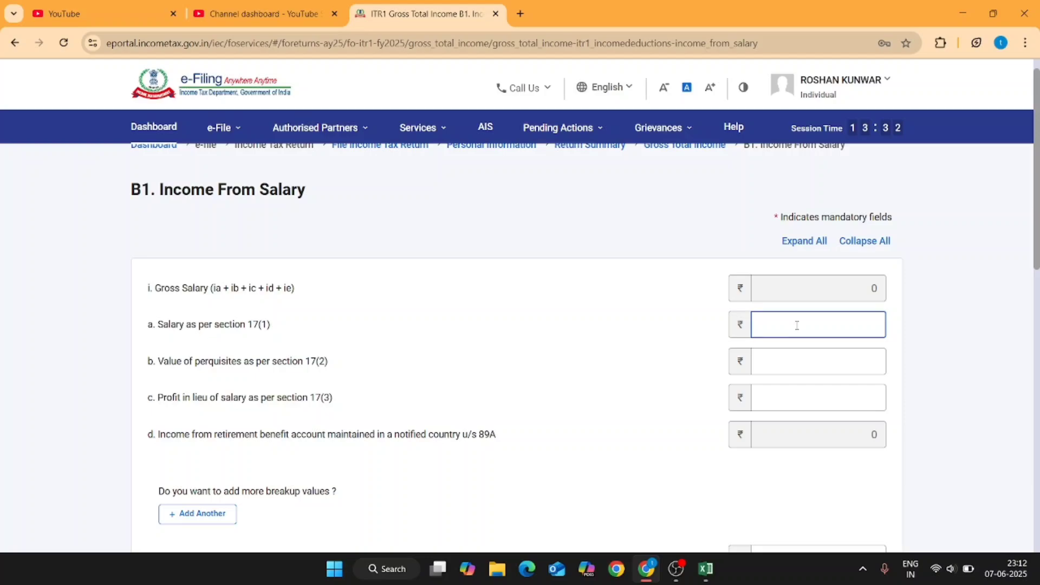
text(485000)
click(652, 309)
Check the standard deduction u/s 16(ia) and save the Income From Salary details.
scroll(652, 309, down, 5)
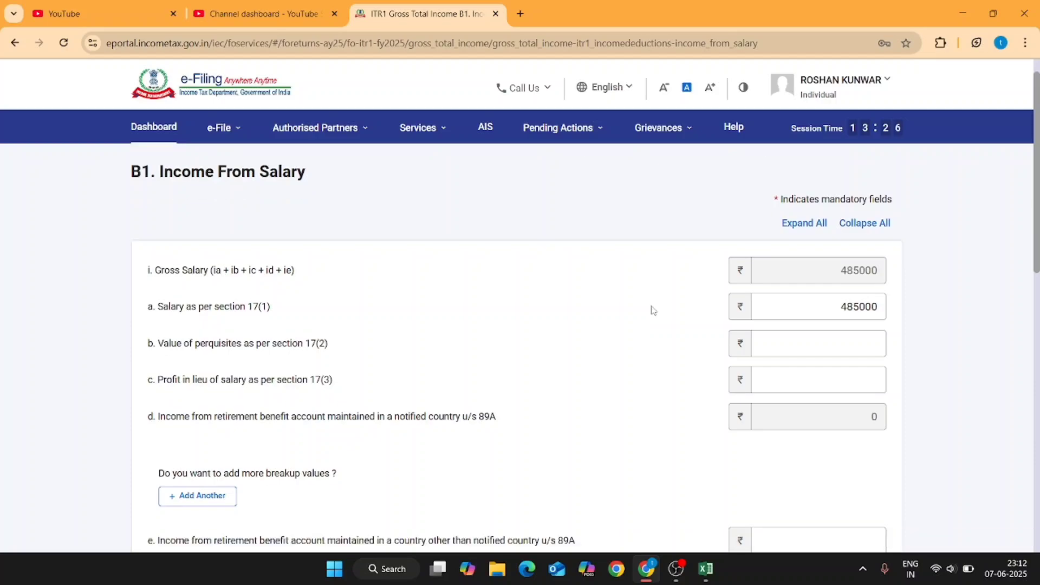
scroll(652, 309, down, 6)
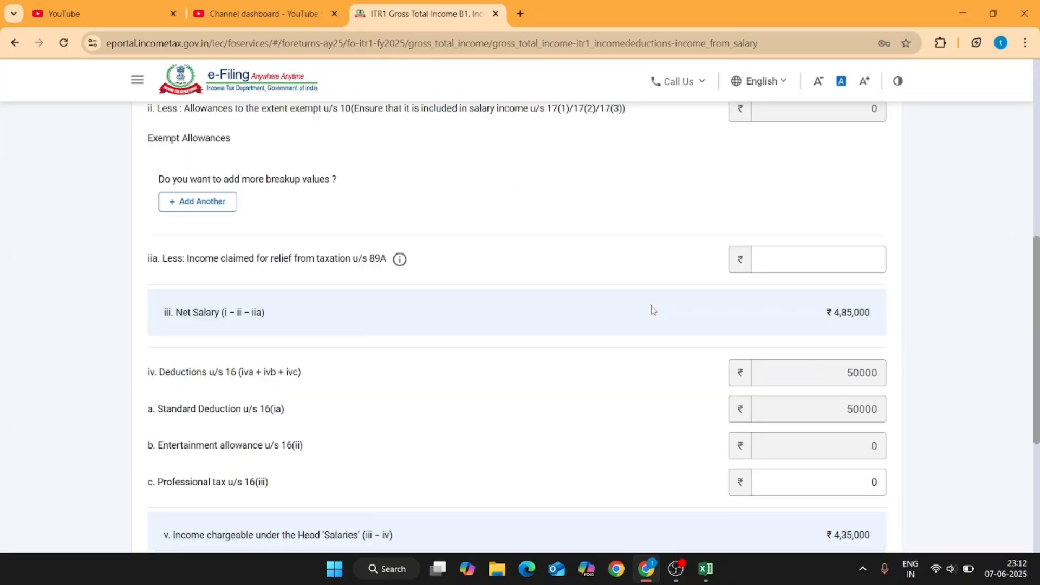
double_click(843, 368)
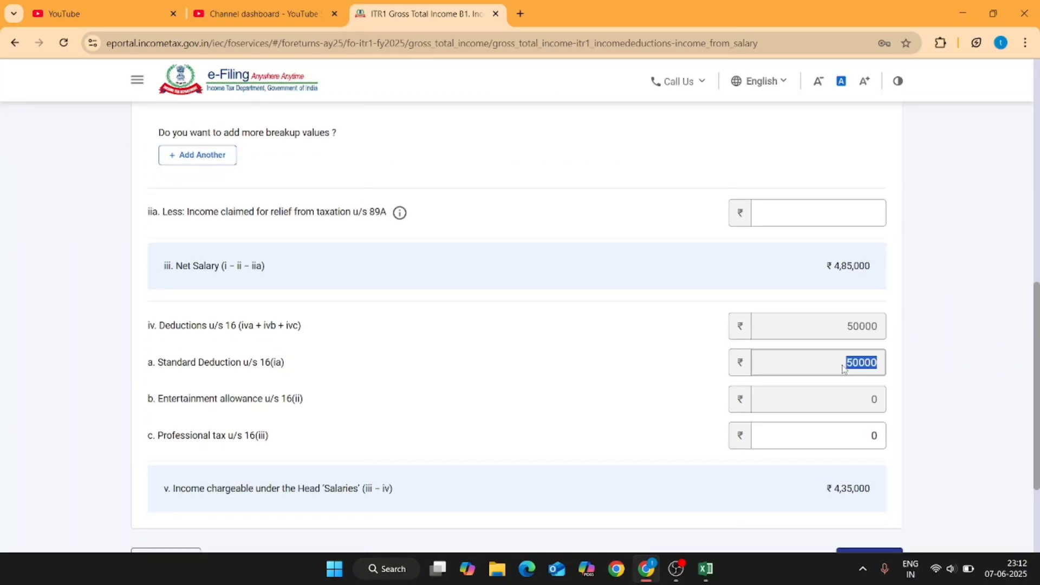
scroll(867, 373, down, 1)
scroll(920, 386, down, 2)
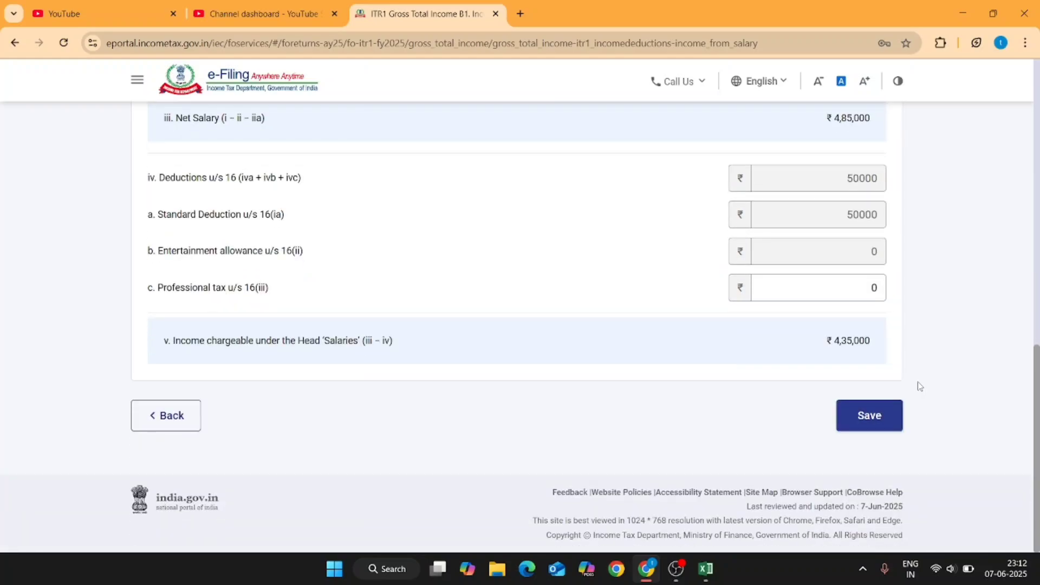
click(887, 417)
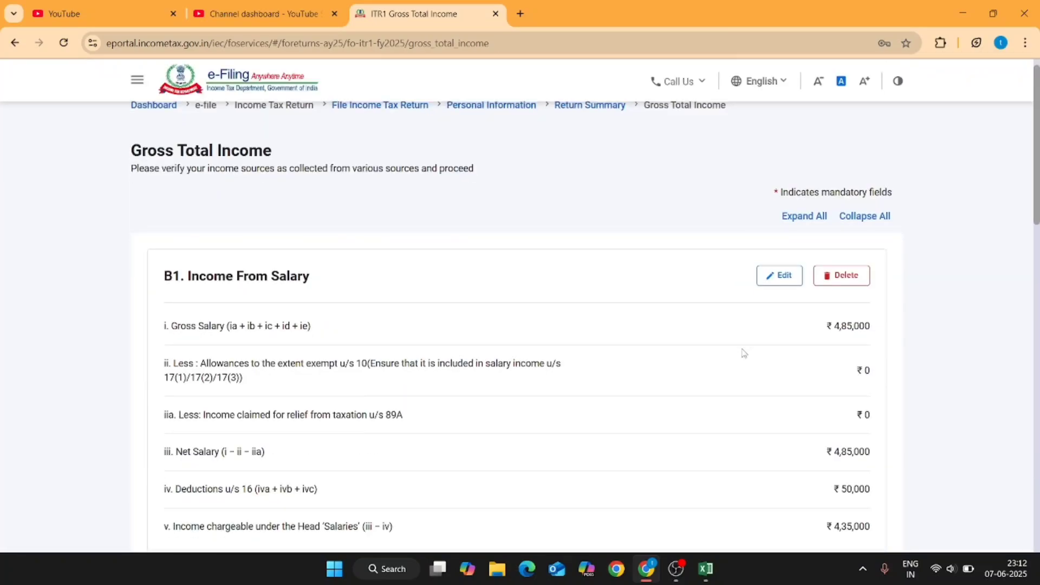
Review the salary, house property and other income heads, and confirm the Gross Total Income section.
scroll(743, 352, down, 3)
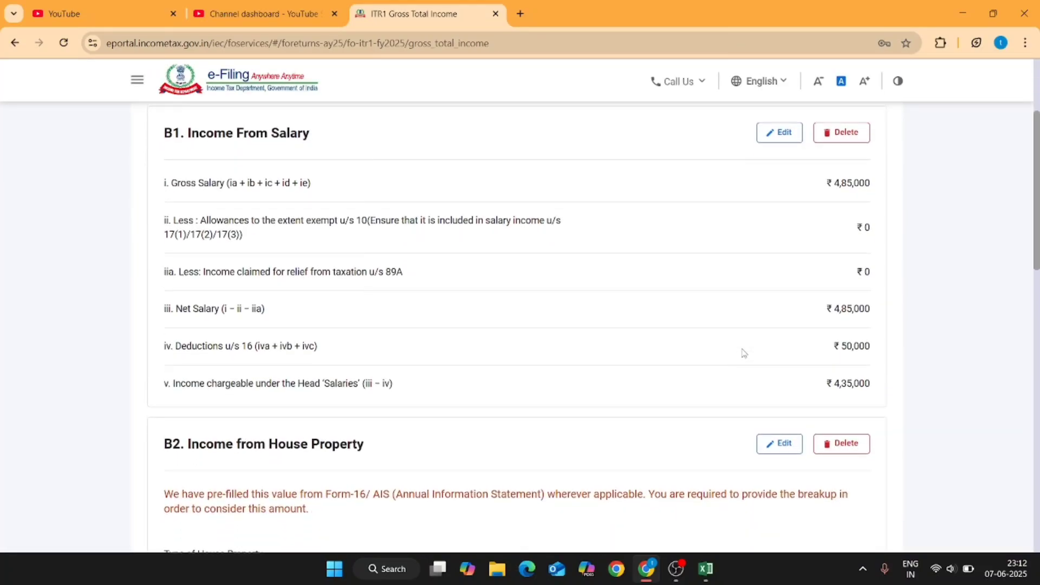
scroll(830, 375, down, 2)
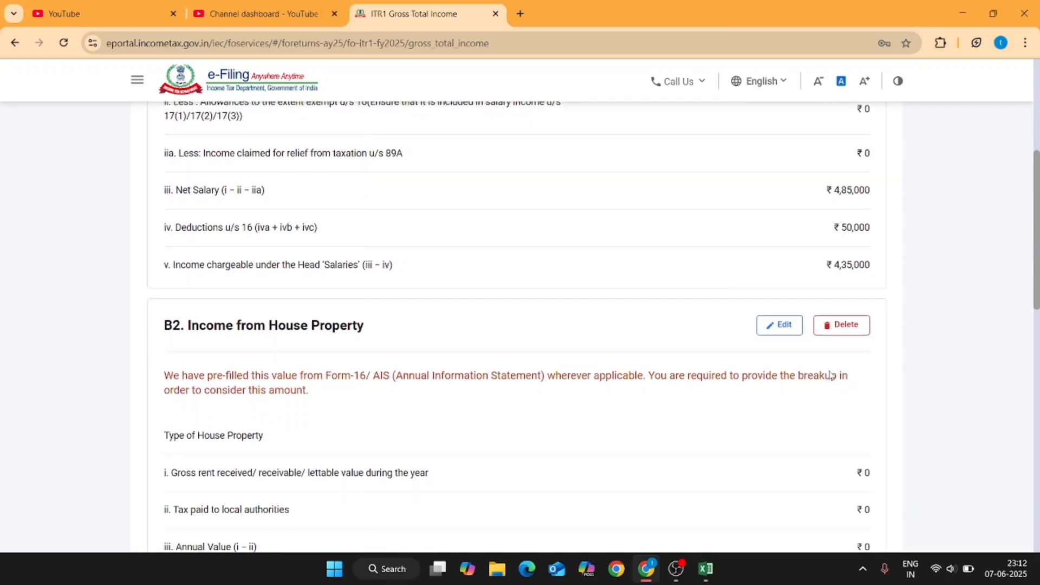
scroll(830, 375, down, 2)
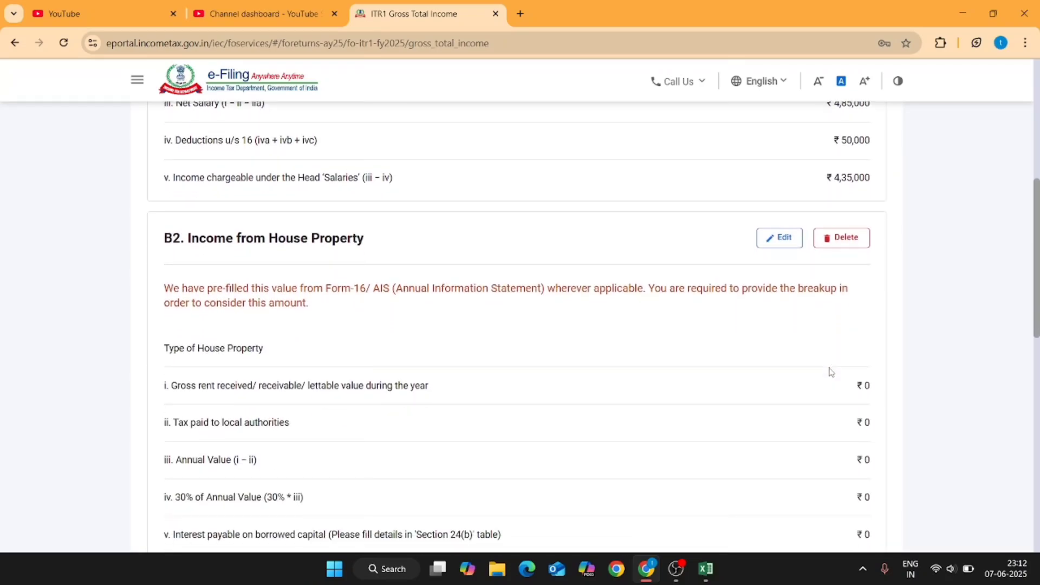
scroll(830, 373, down, 4)
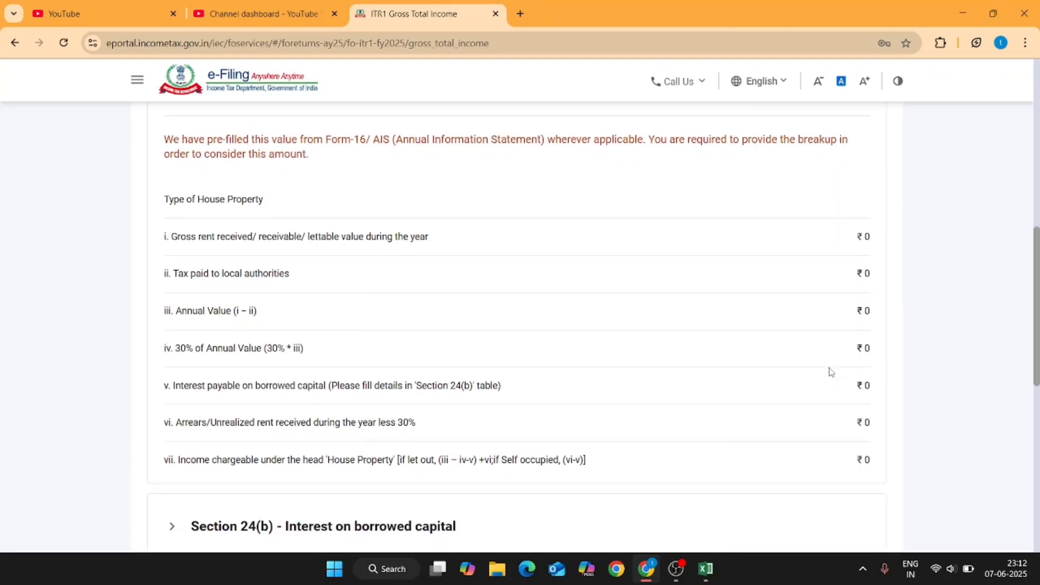
scroll(830, 372, down, 5)
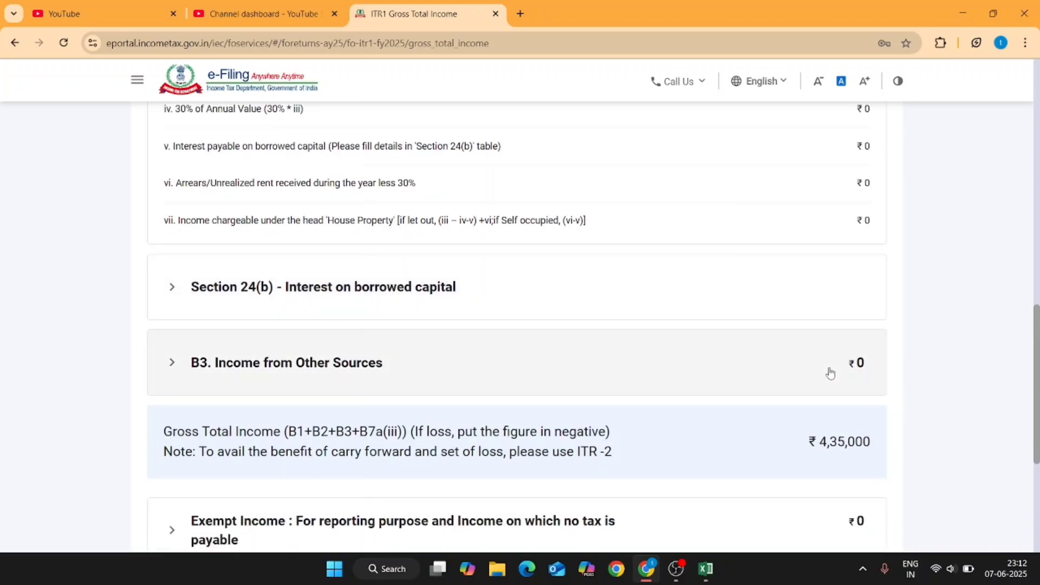
scroll(831, 372, down, 1)
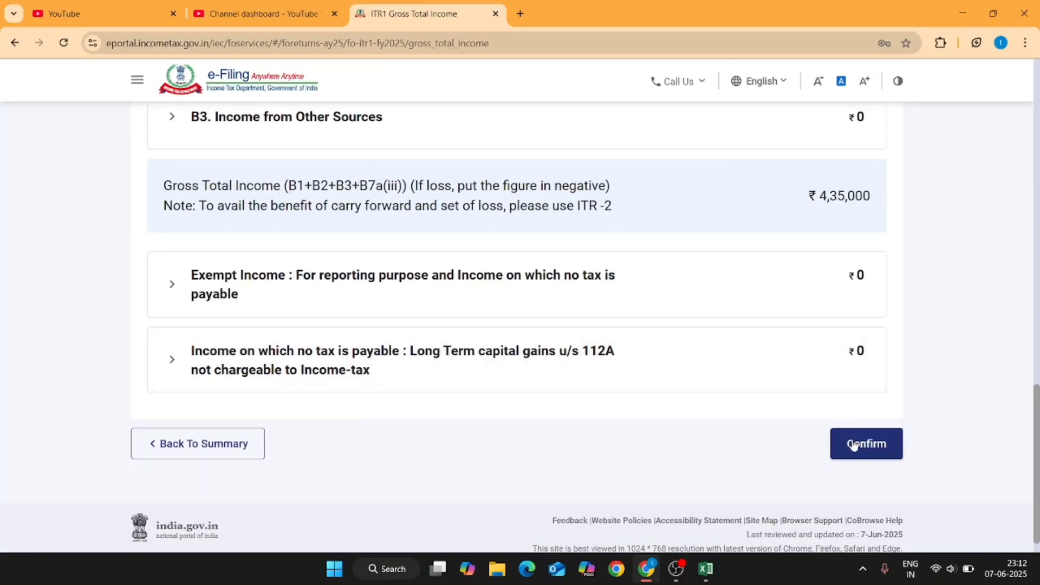
click(858, 442)
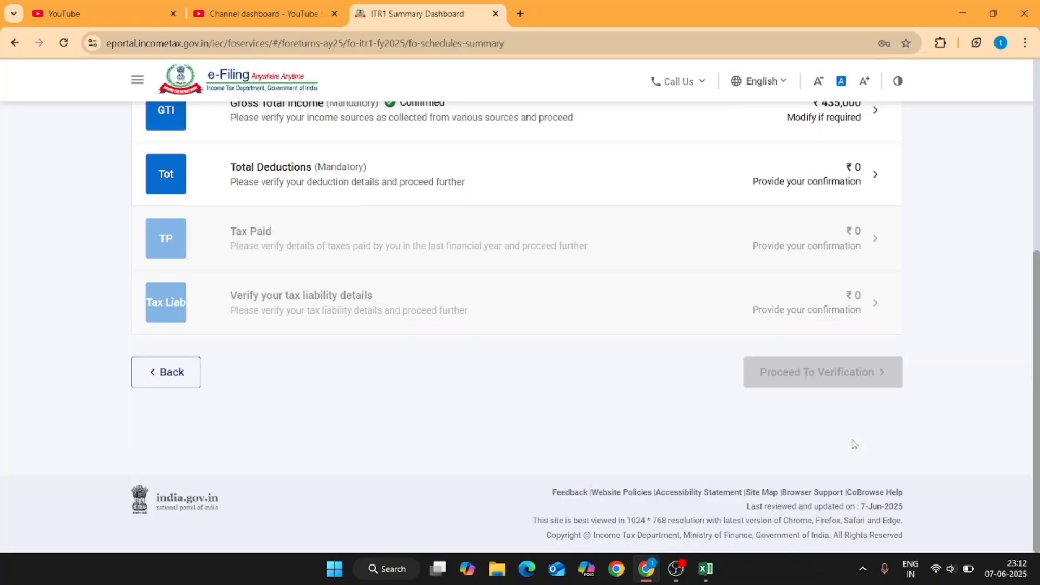
Open Total Deductions from the return summary and open the 80C deduction for editing.
scroll(834, 309, up, 2)
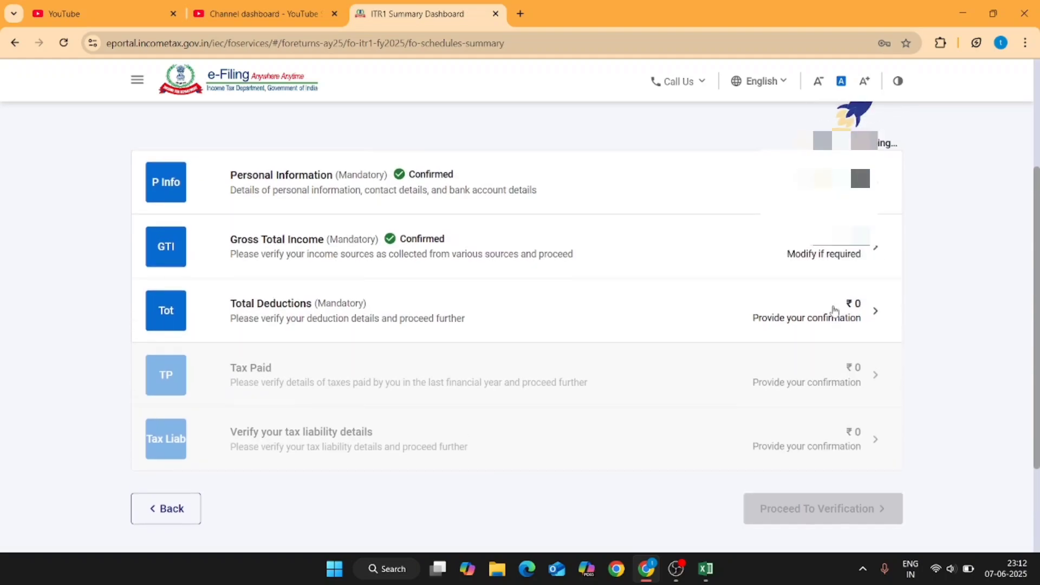
click(629, 307)
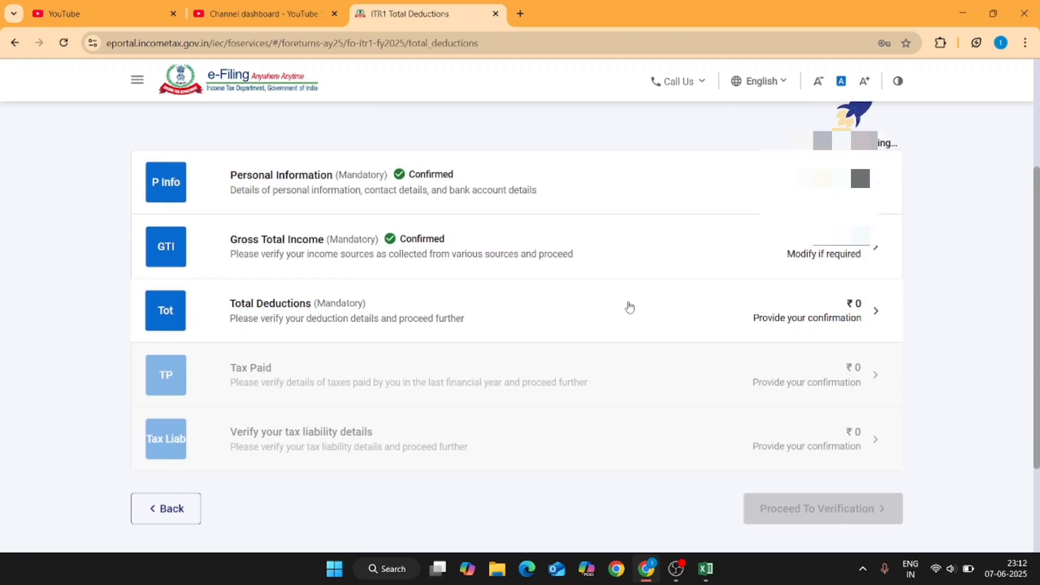
scroll(572, 347, down, 2)
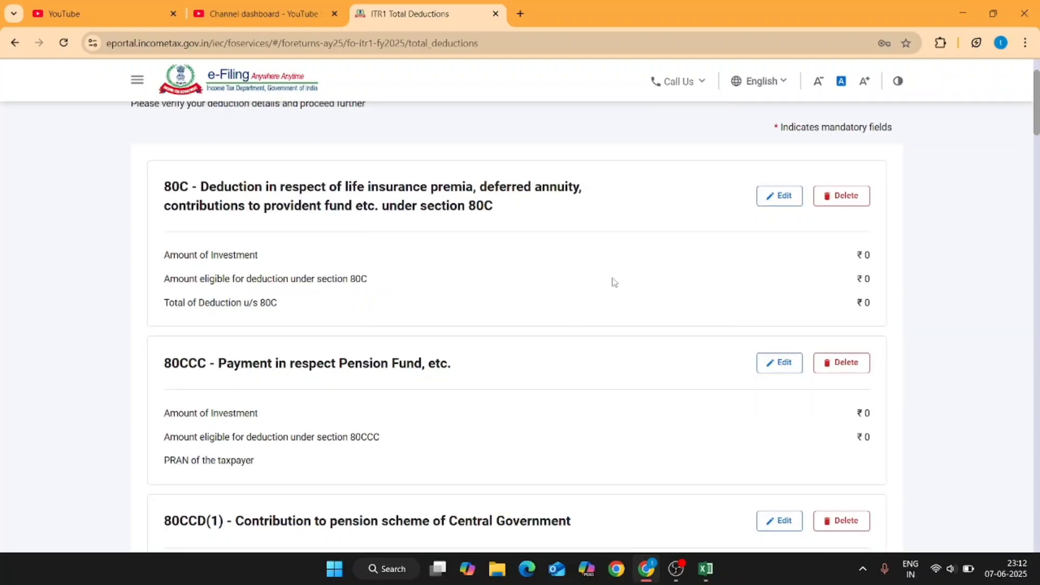
click(786, 196)
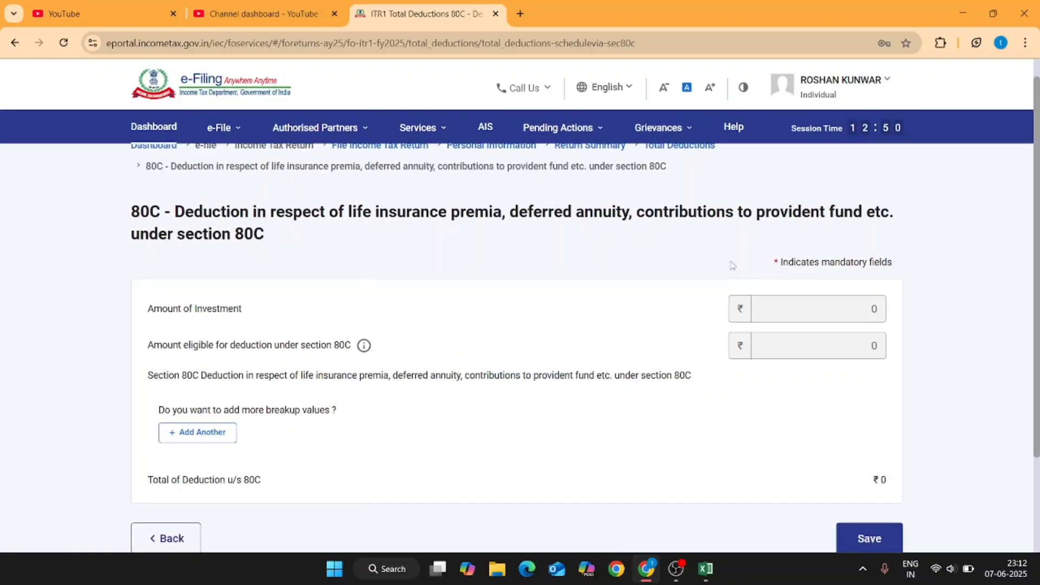
Add an 80C breakup entry with 15000 as the eligible amount and try to save it without a policy or document number.
scroll(704, 325, down, 1)
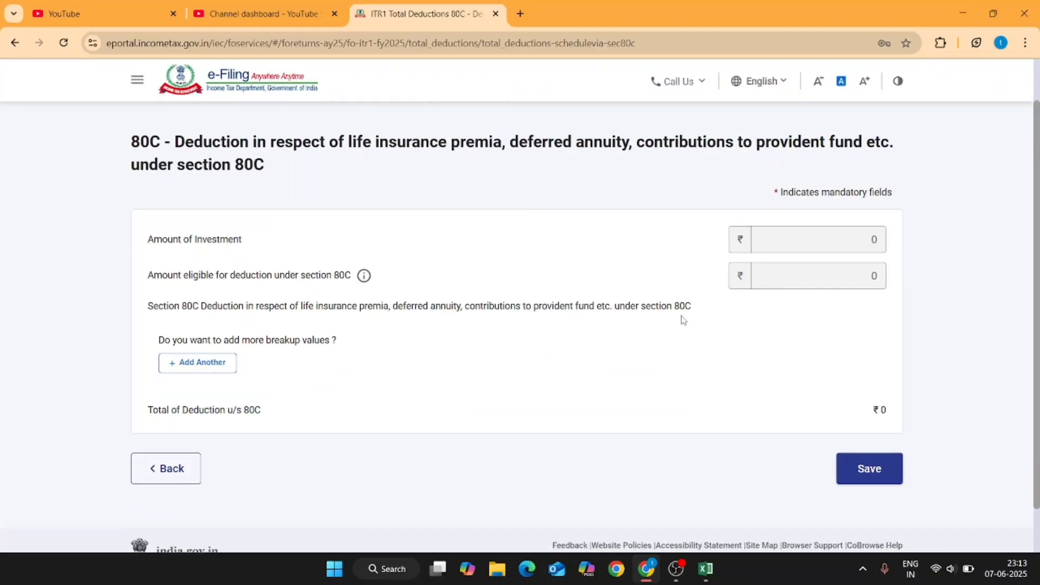
click(215, 359)
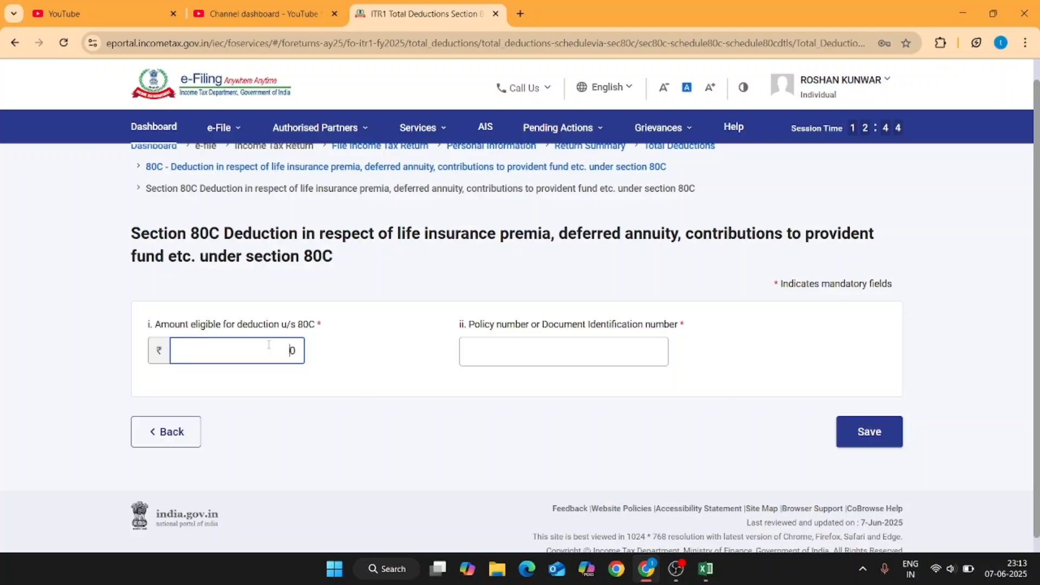
text(15000)
click(425, 352)
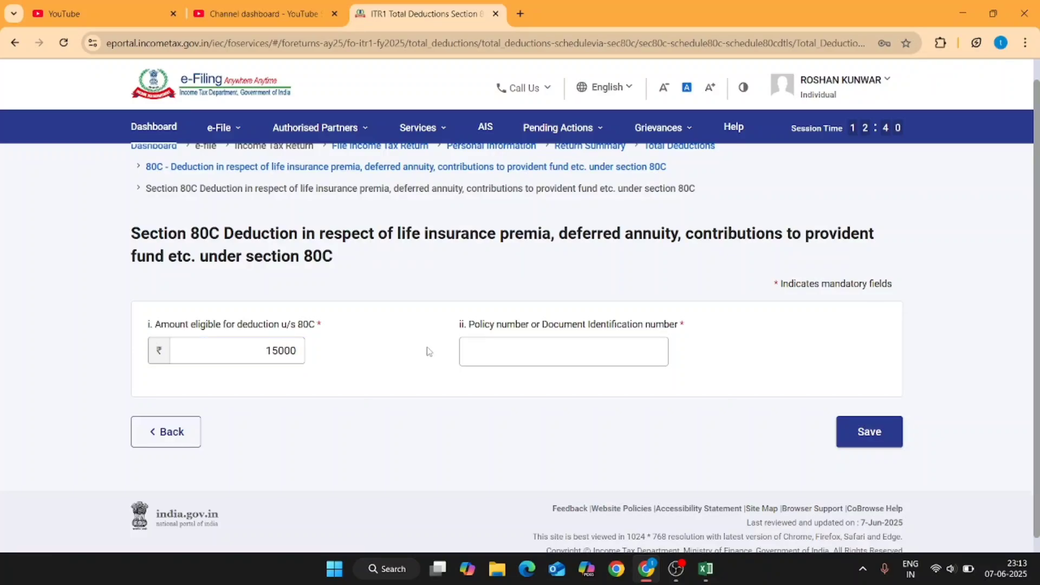
click(858, 436)
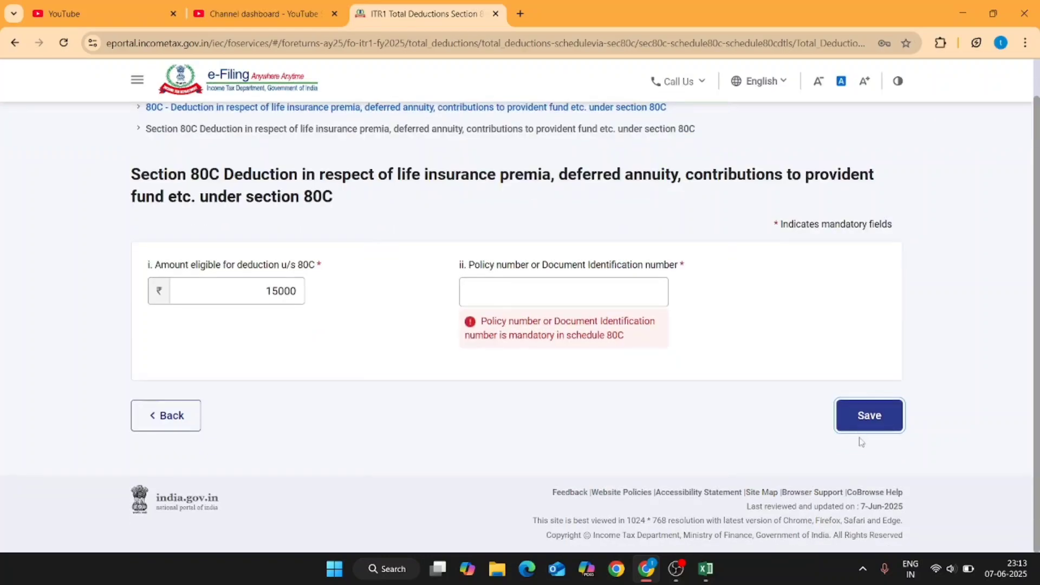
Enter LIC as the policy or document identification number, save the breakup entry, and save the 80C deduction.
click(593, 288)
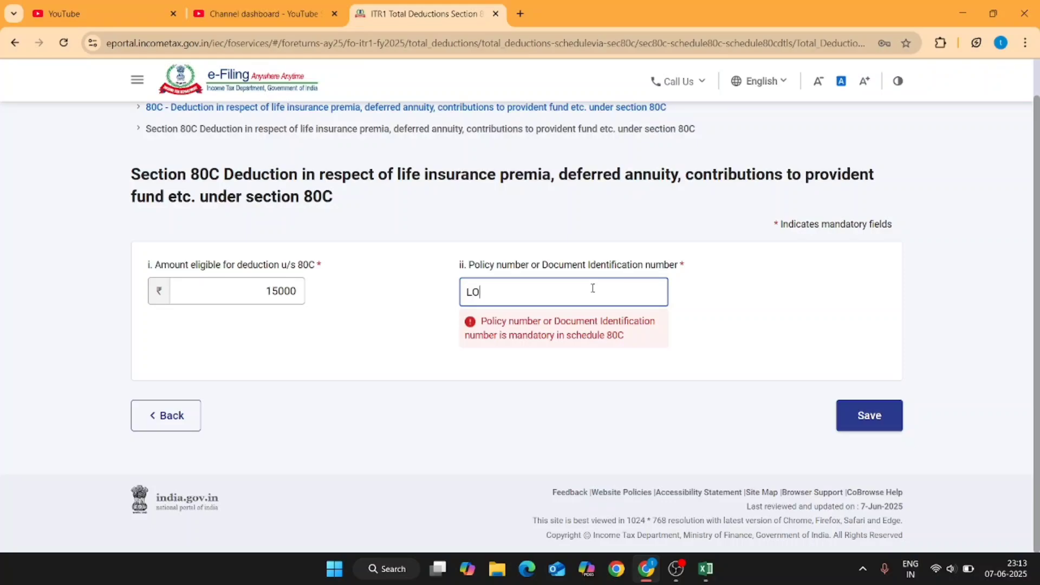
key(BackSpace)
key(BackSpace)
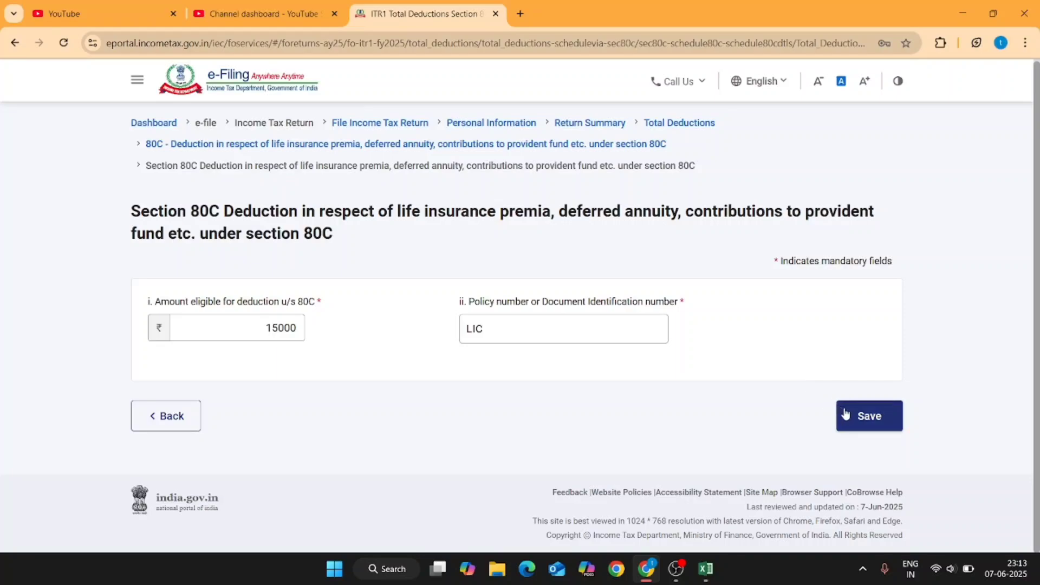
click(844, 415)
scroll(686, 350, down, 3)
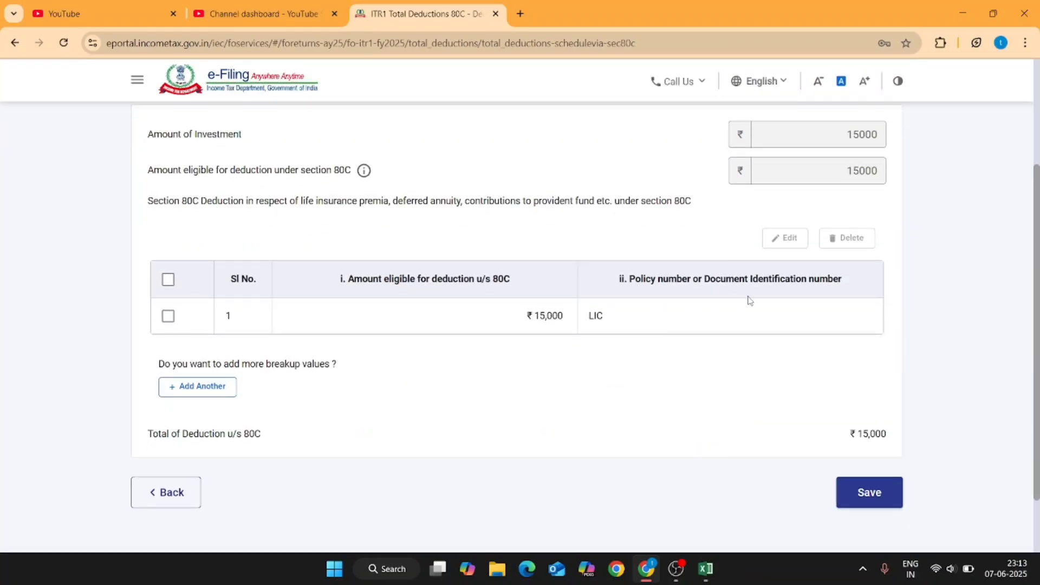
scroll(753, 302, down, 2)
click(864, 425)
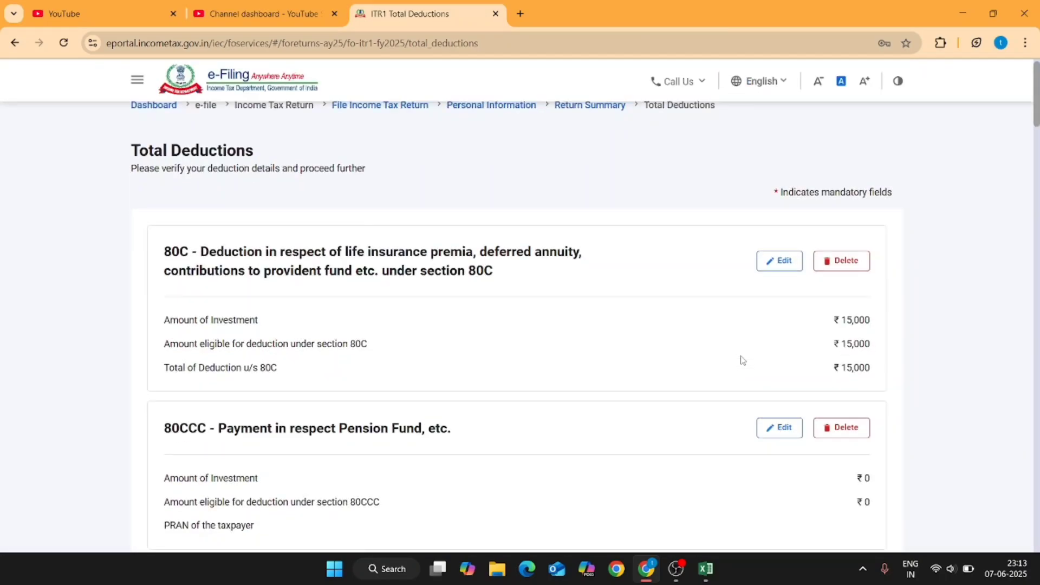
Review the other deduction sections from 80CCC through 80U and the total, and confirm the Total Deductions section.
scroll(742, 360, down, 1)
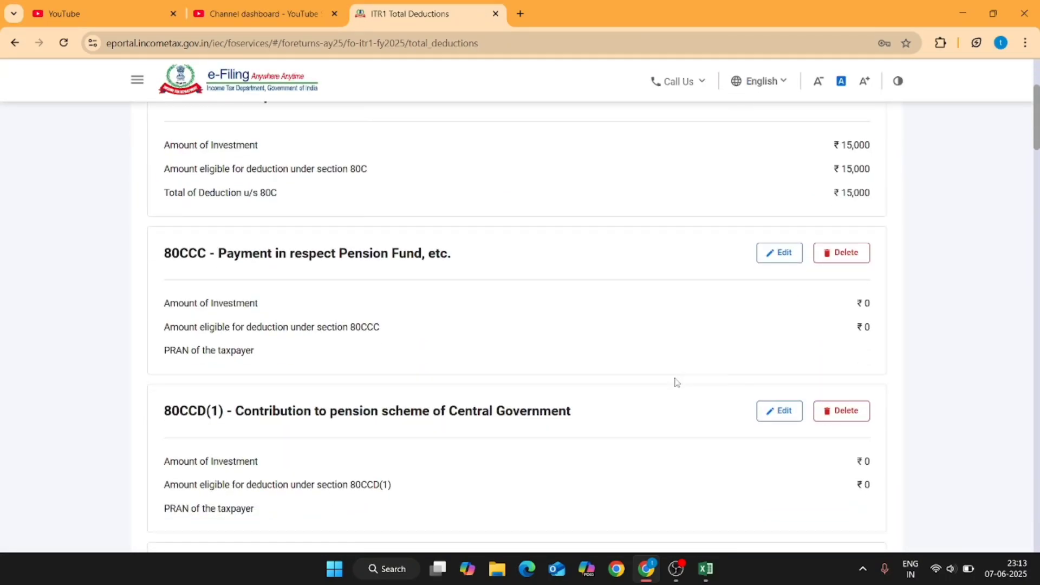
scroll(677, 382, down, 4)
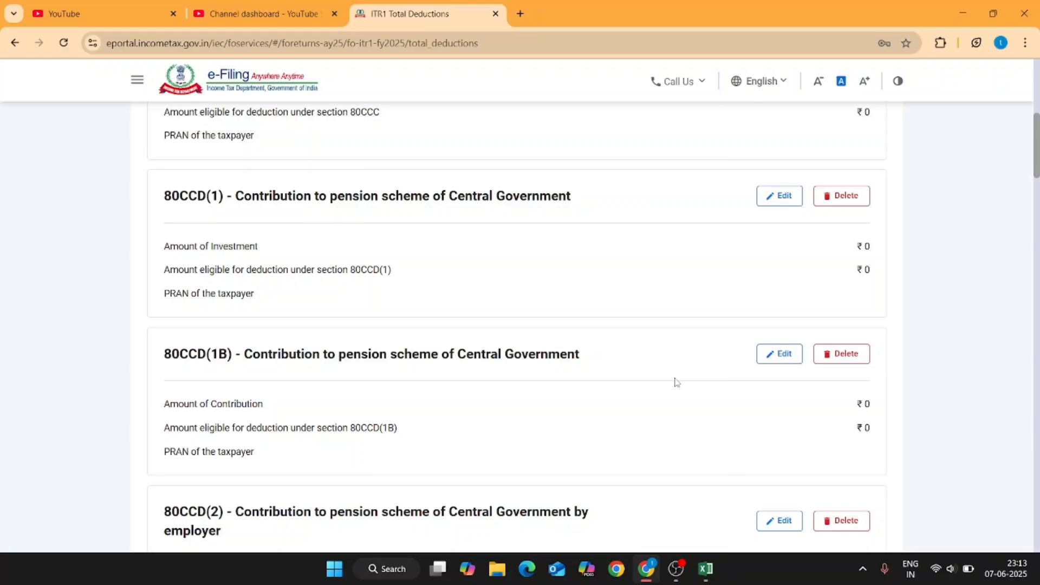
scroll(677, 383, down, 4)
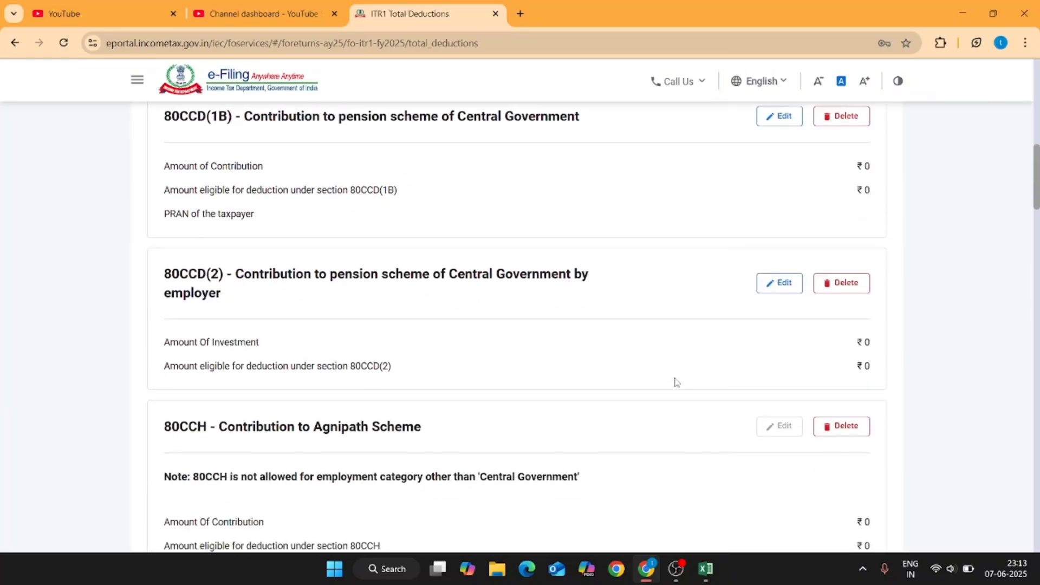
scroll(677, 383, down, 6)
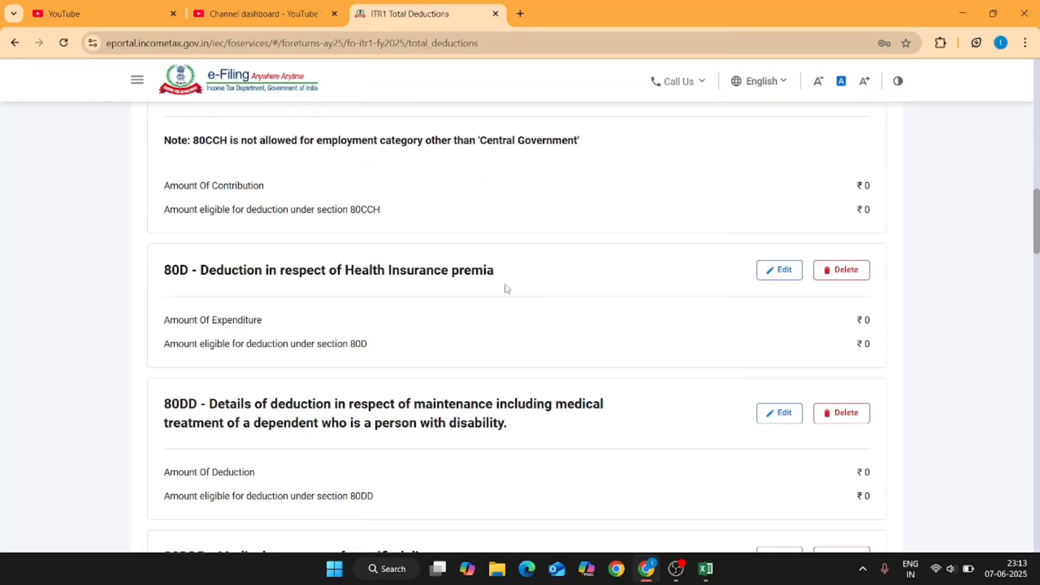
scroll(587, 320, down, 4)
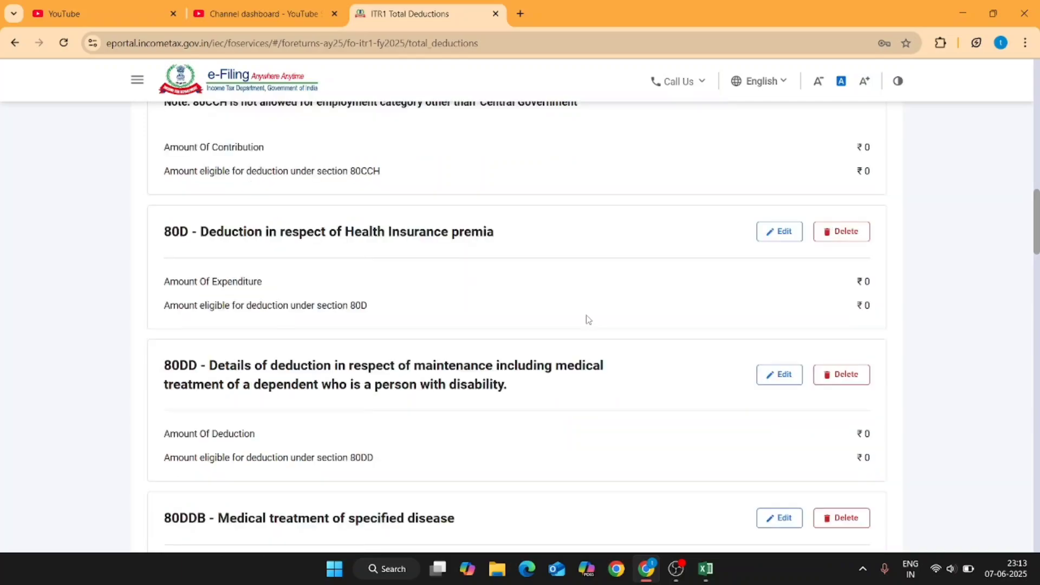
scroll(463, 454, down, 6)
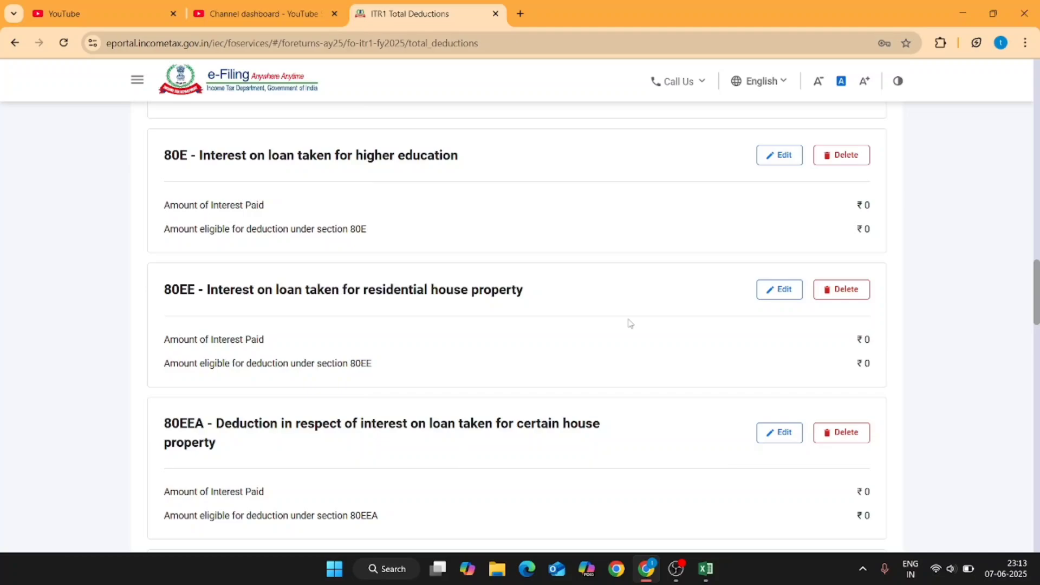
scroll(629, 322, down, 8)
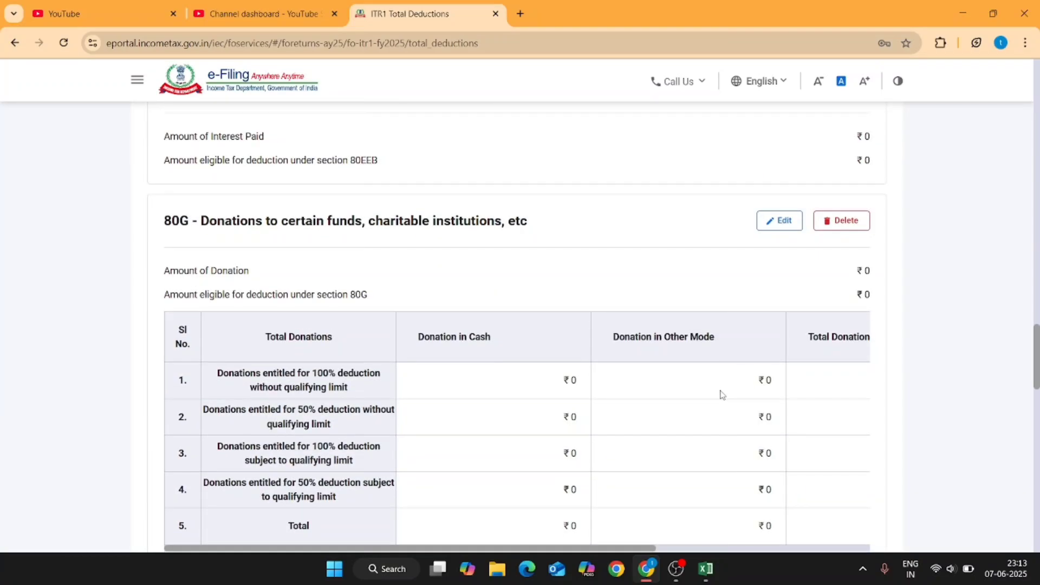
scroll(720, 394, down, 11)
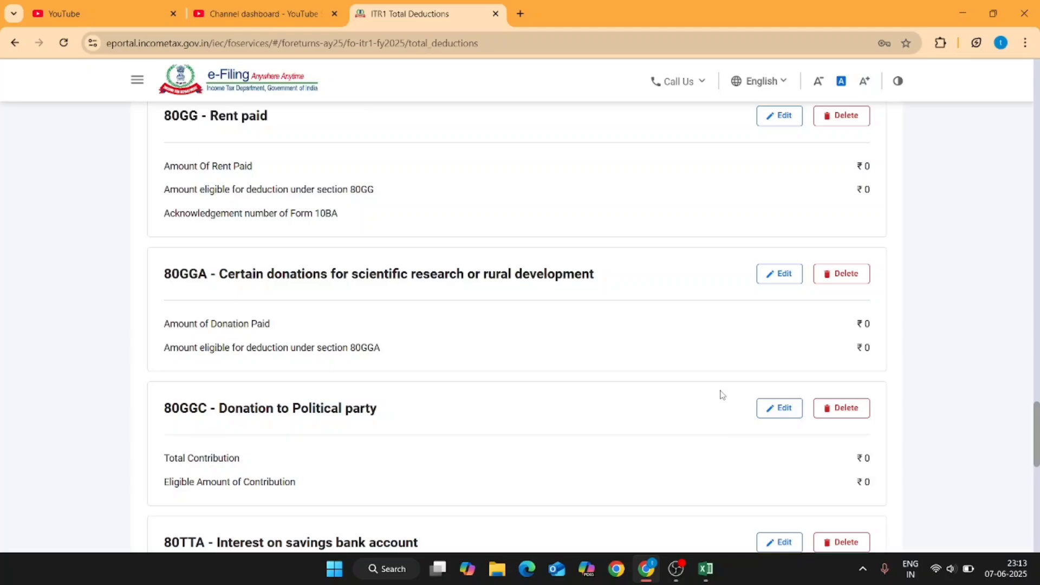
scroll(722, 394, down, 9)
scroll(722, 394, up, 5)
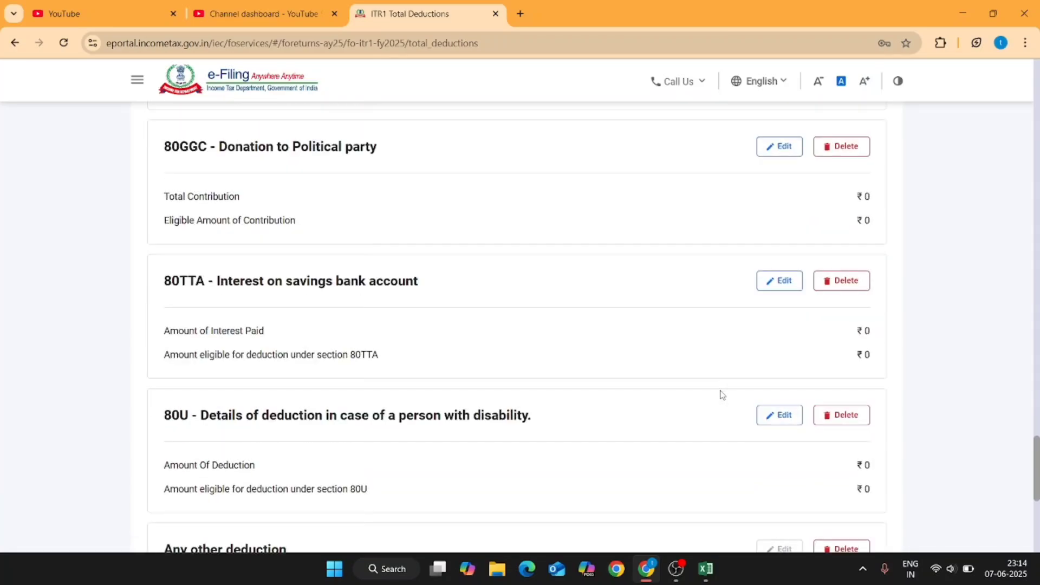
scroll(722, 394, down, 7)
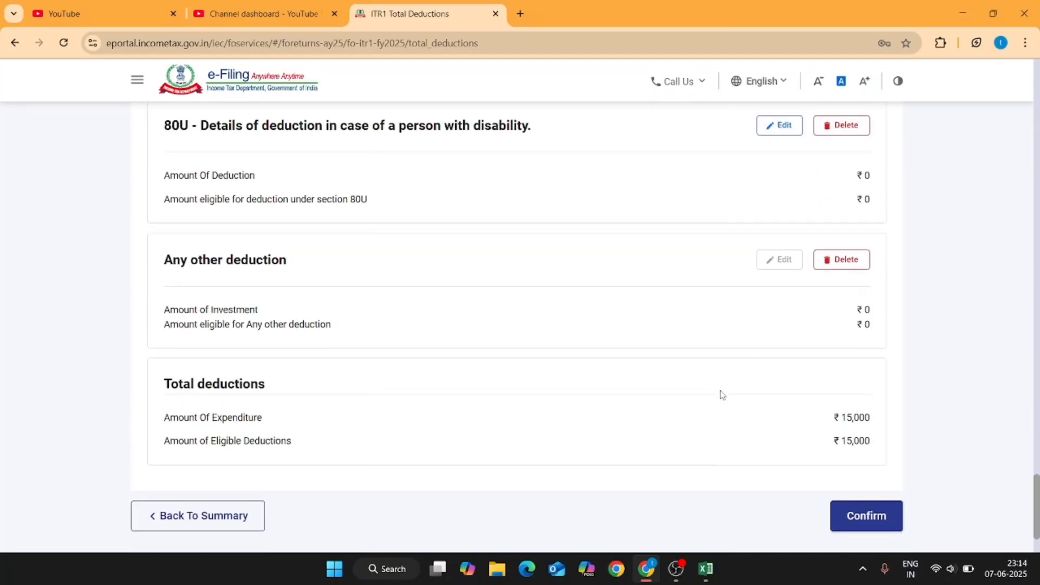
click(881, 414)
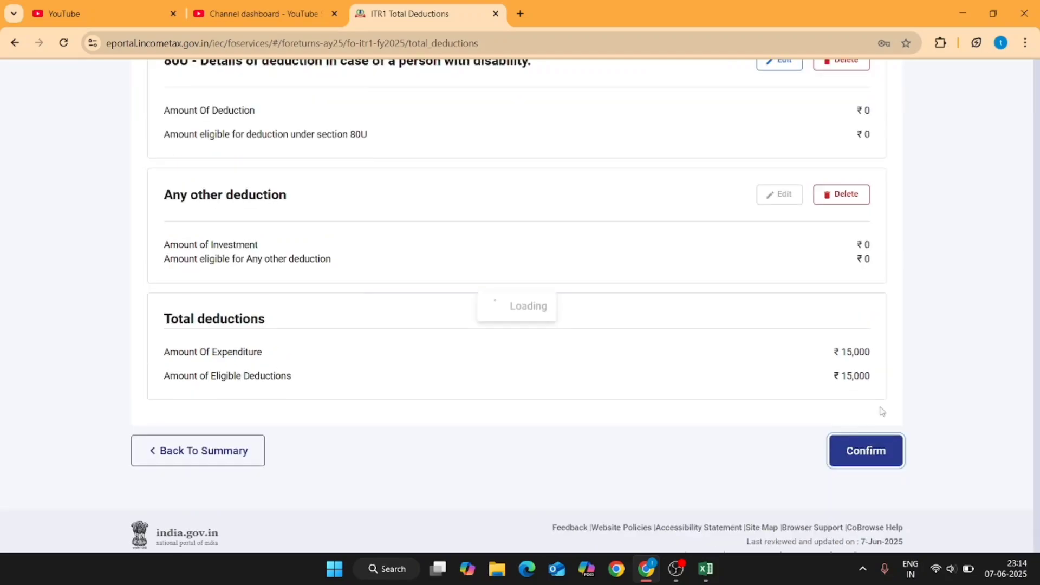
Reopen Total Deductions from the return summary and examine the 80C, pension scheme, 80CCH and 80D health insurance sections.
scroll(748, 353, up, 2)
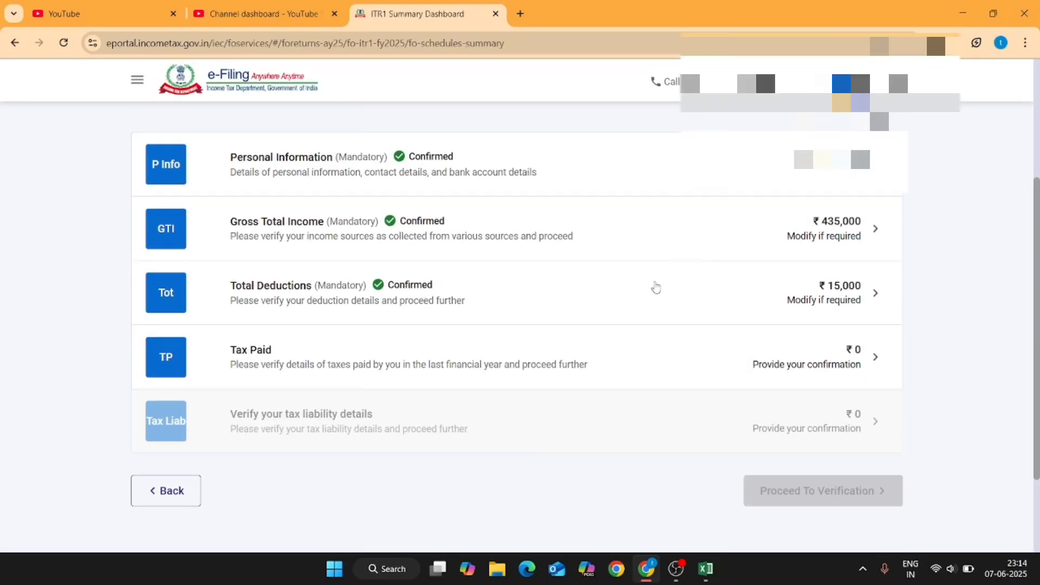
click(656, 287)
scroll(523, 332, down, 2)
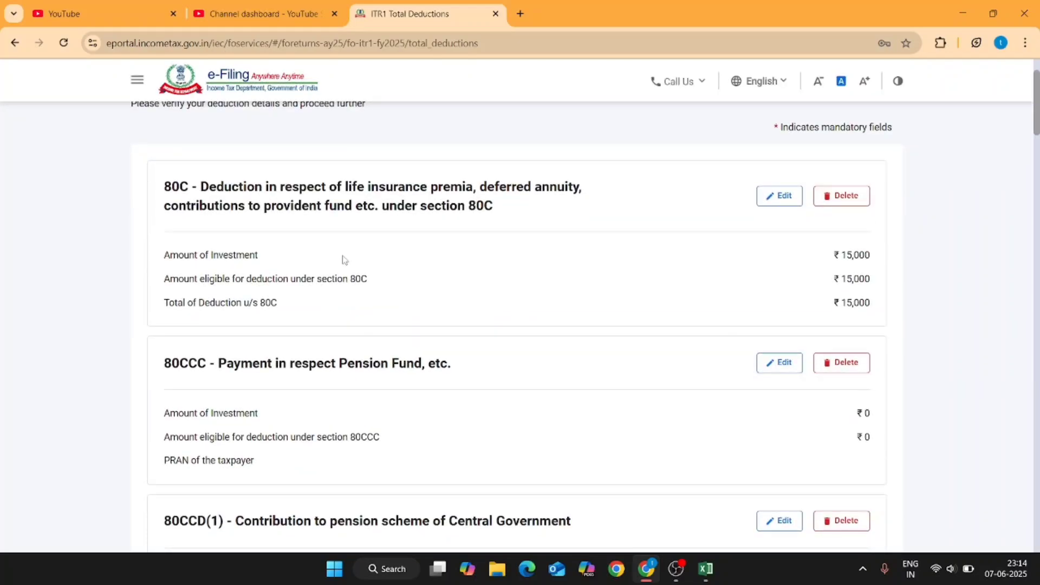
scroll(344, 256, down, 1)
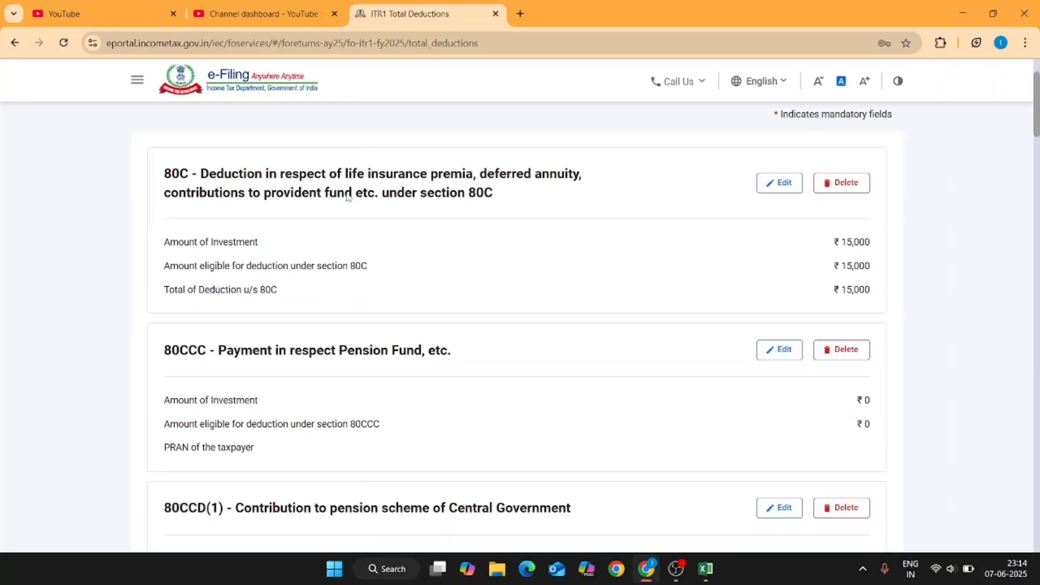
scroll(347, 197, down, 2)
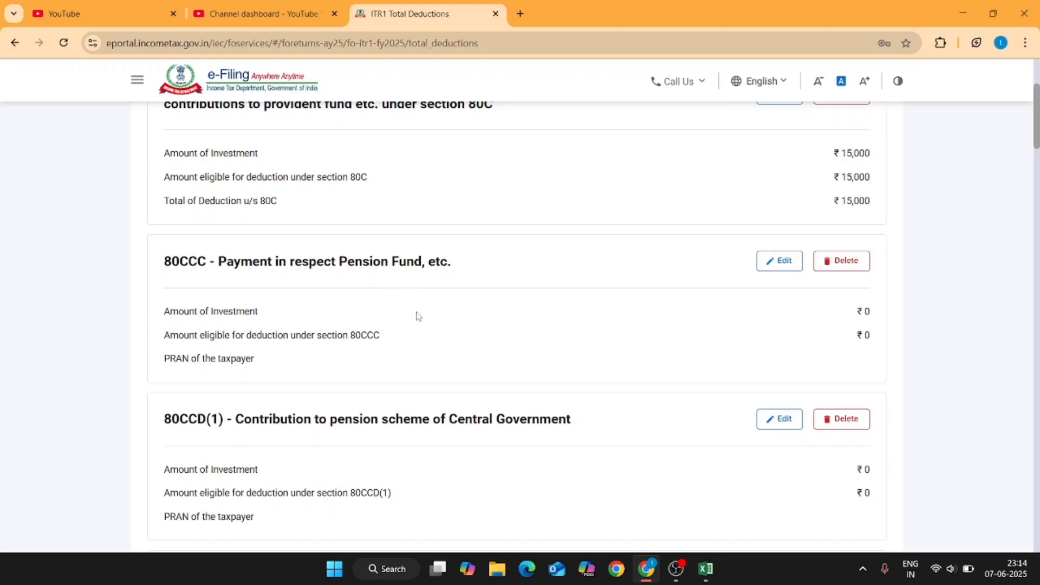
scroll(417, 315, down, 3)
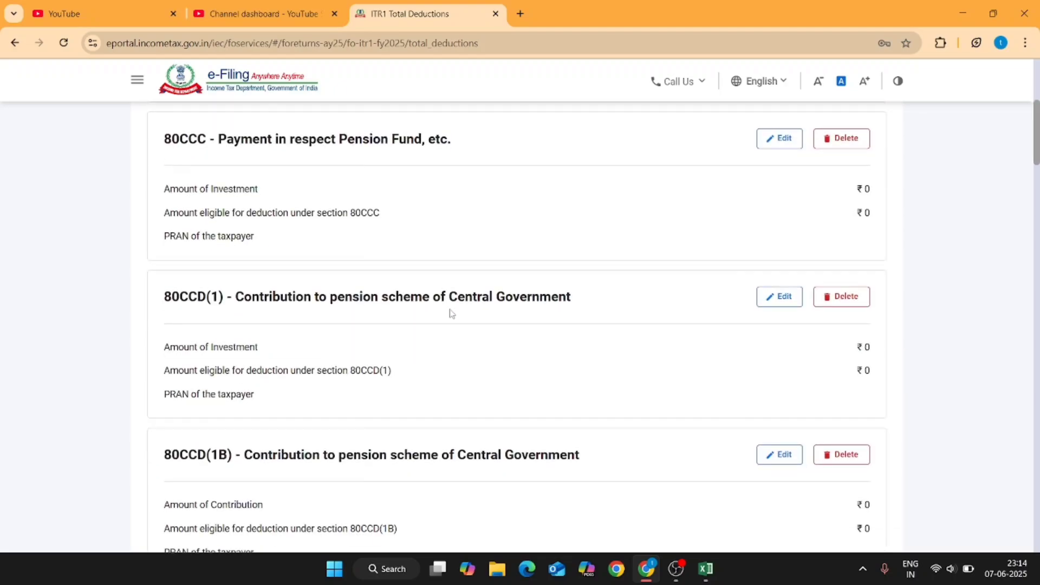
scroll(449, 313, down, 10)
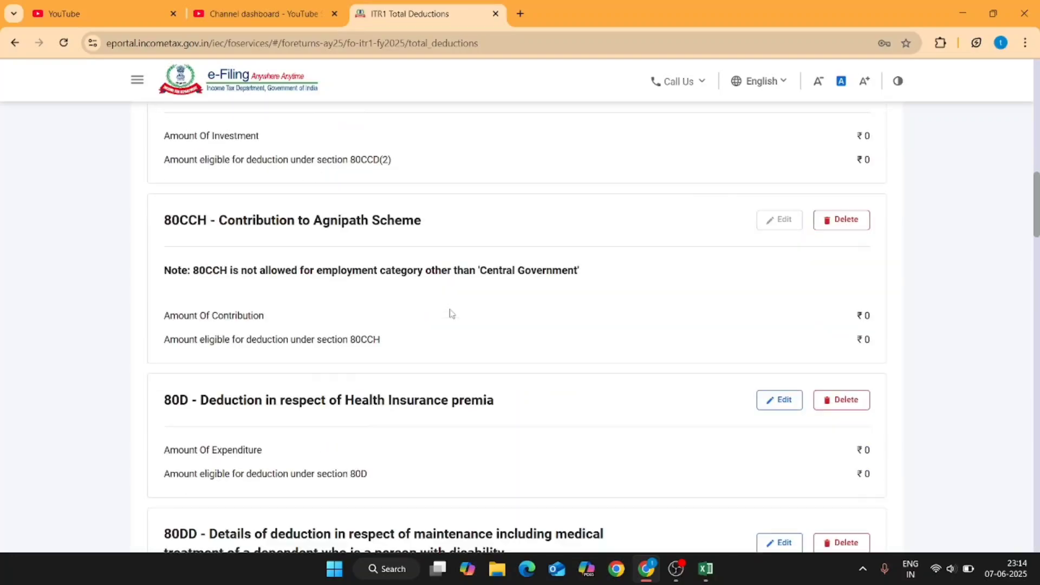
scroll(425, 407, down, 2)
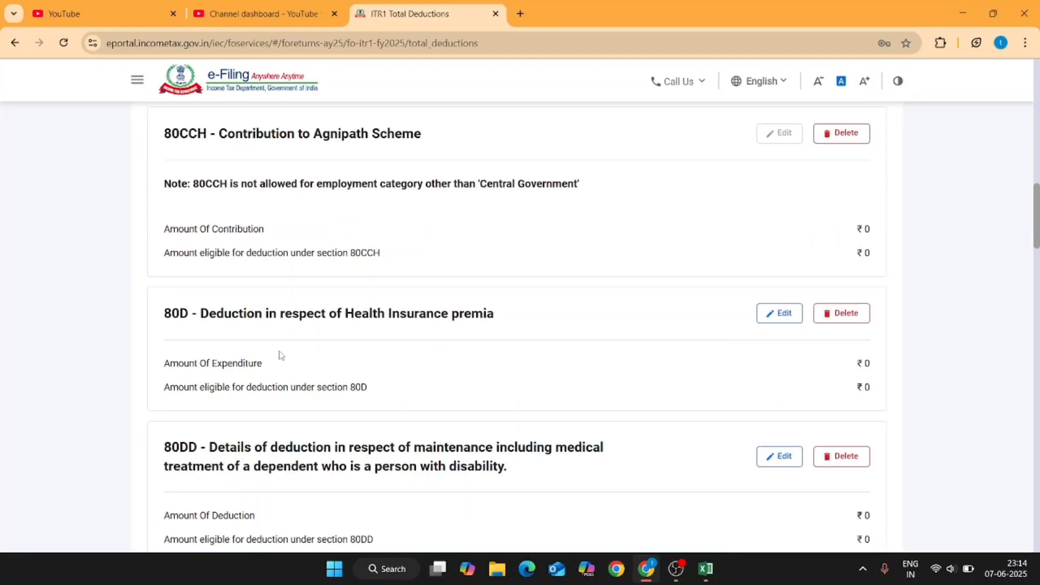
scroll(422, 331, down, 1)
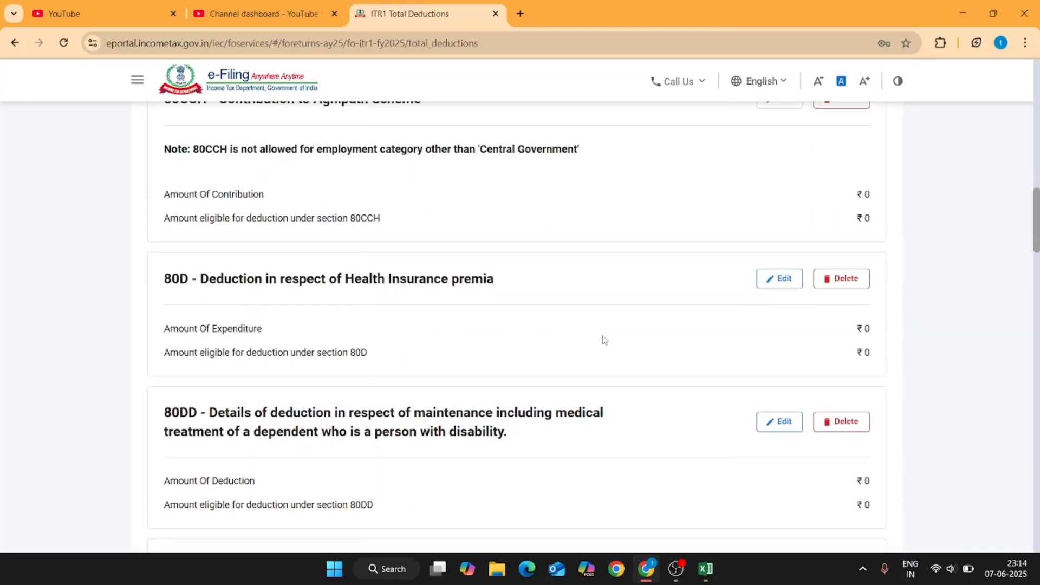
Examine the disability, medical treatment, loan interest, electric vehicle, donation, rent and savings interest deductions down to the total deductions.
scroll(605, 340, down, 4)
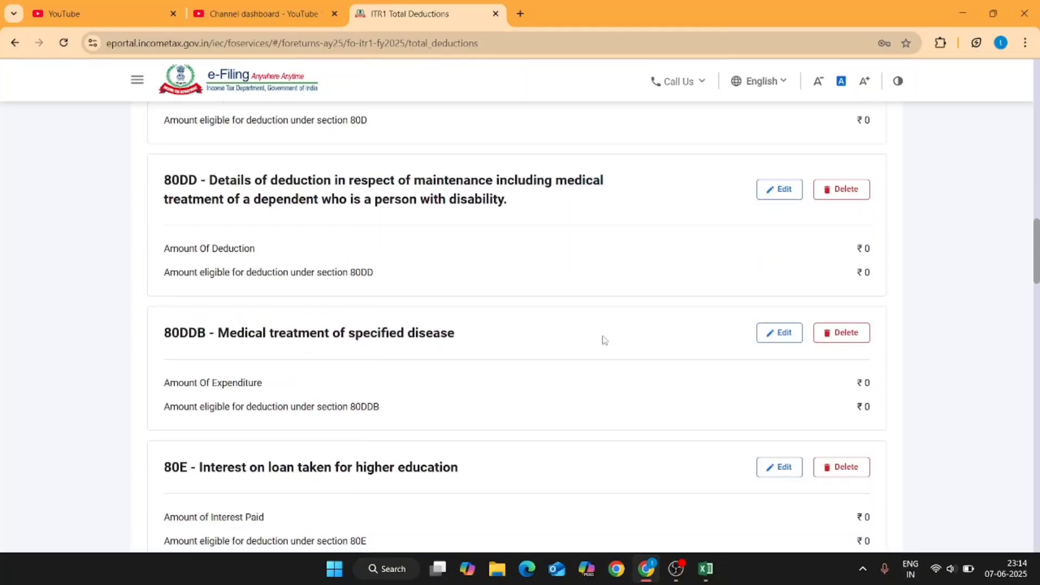
scroll(540, 378, down, 2)
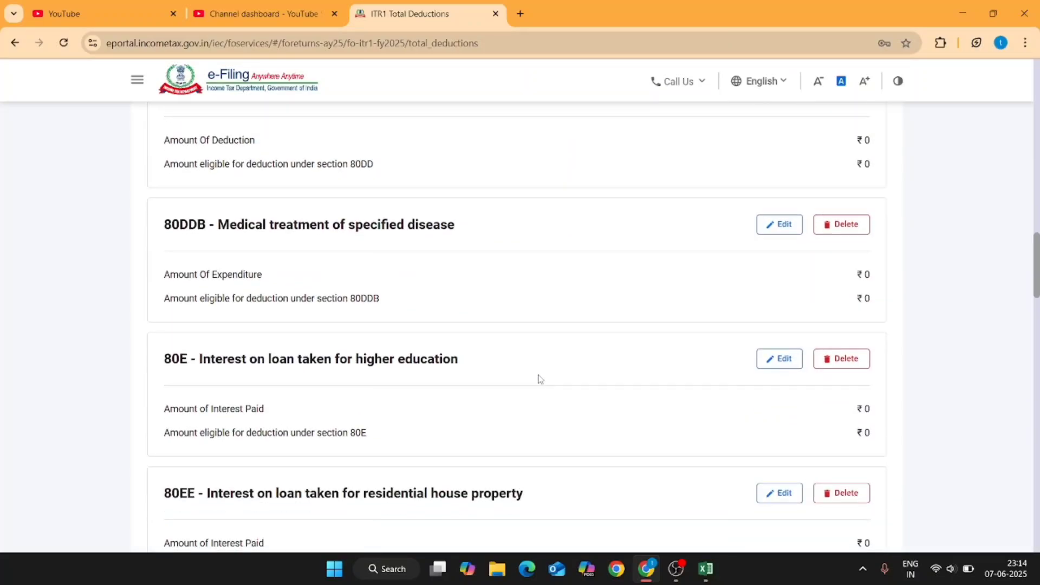
scroll(432, 376, down, 2)
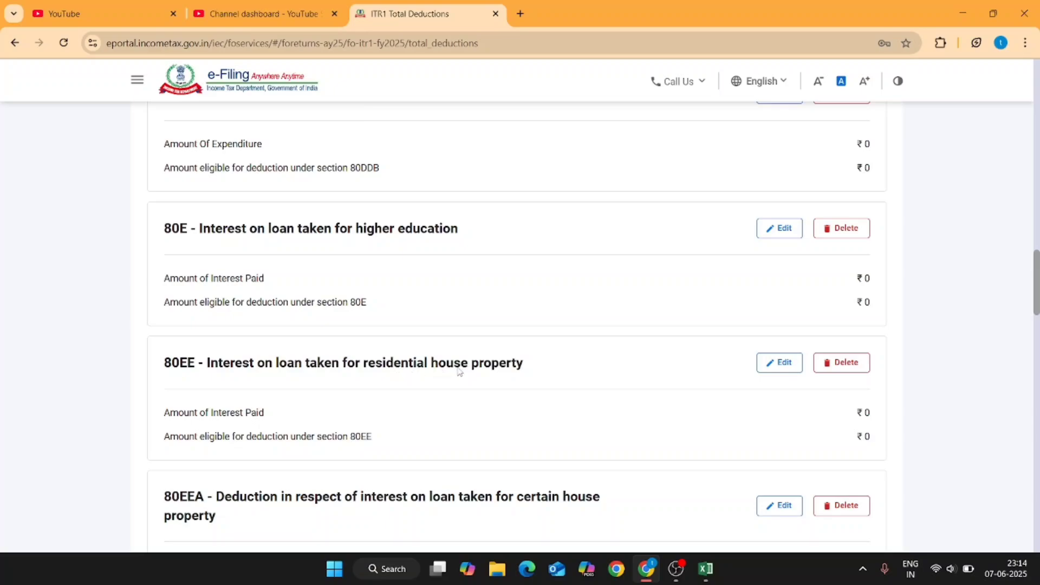
scroll(458, 372, down, 2)
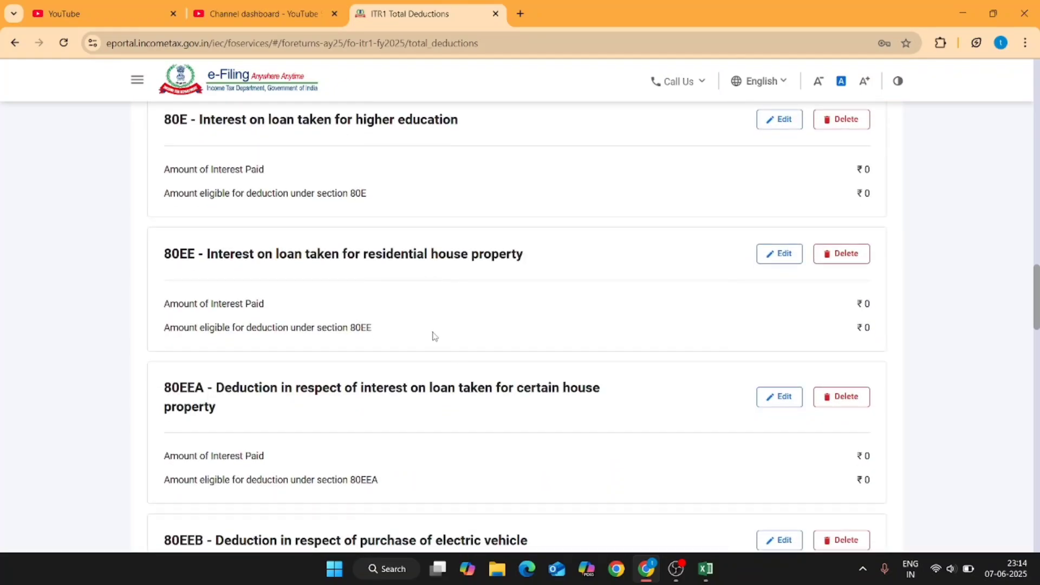
scroll(499, 332, down, 1)
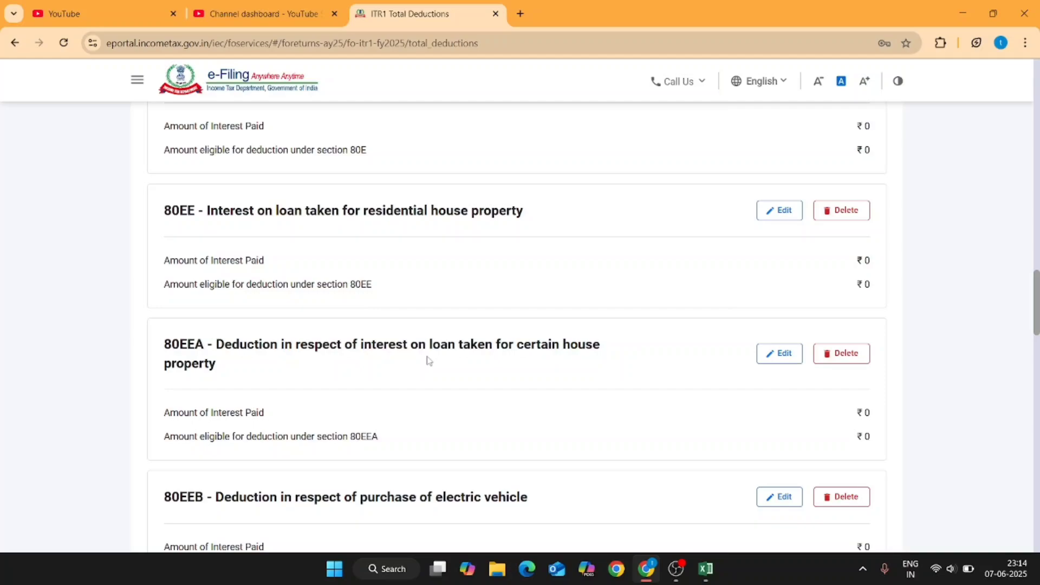
scroll(429, 360, down, 1)
scroll(428, 361, down, 3)
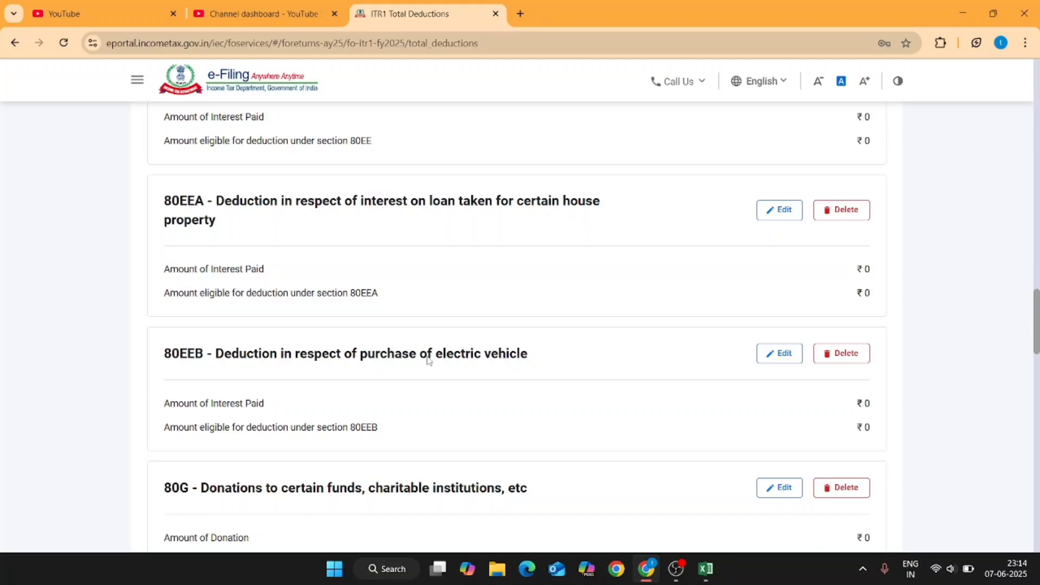
scroll(419, 323, down, 1)
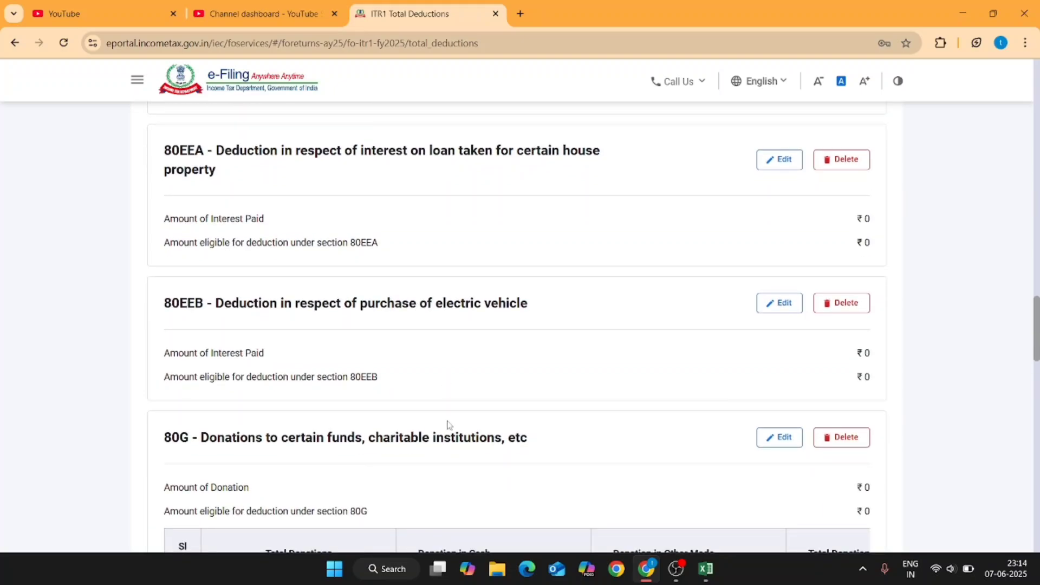
scroll(448, 424, down, 3)
scroll(650, 412, down, 12)
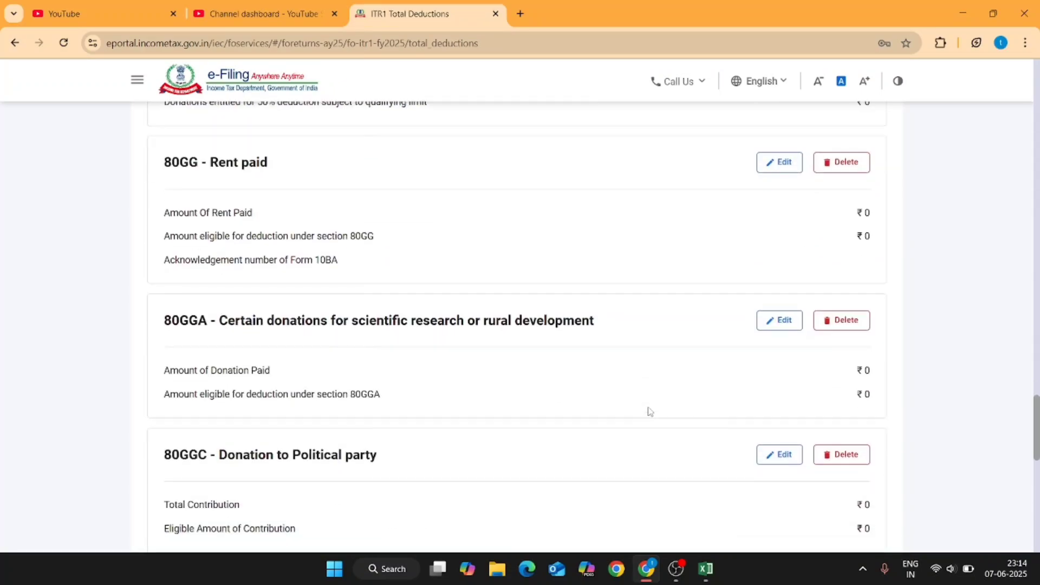
scroll(712, 388, down, 8)
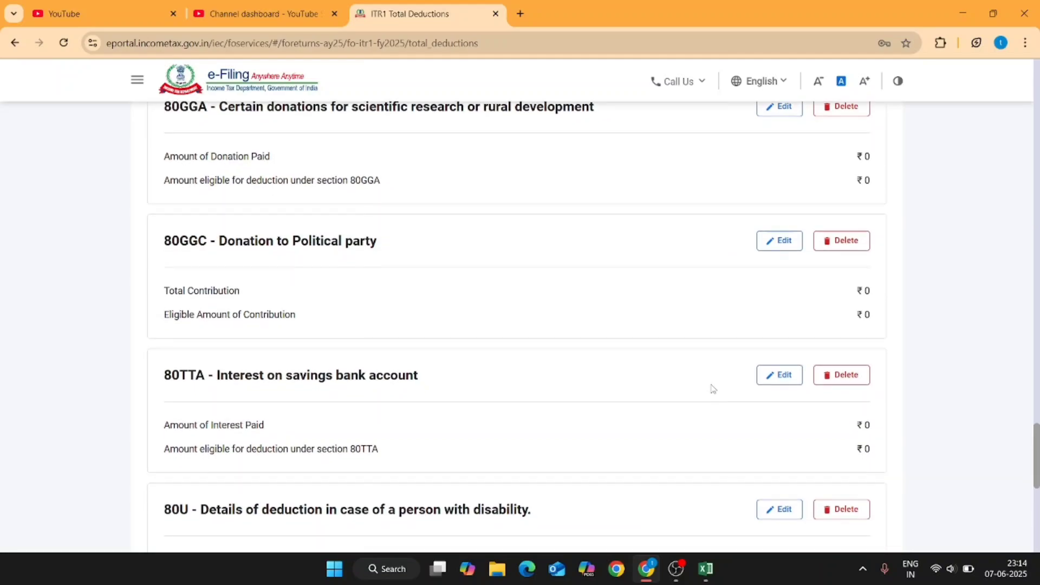
scroll(713, 388, down, 5)
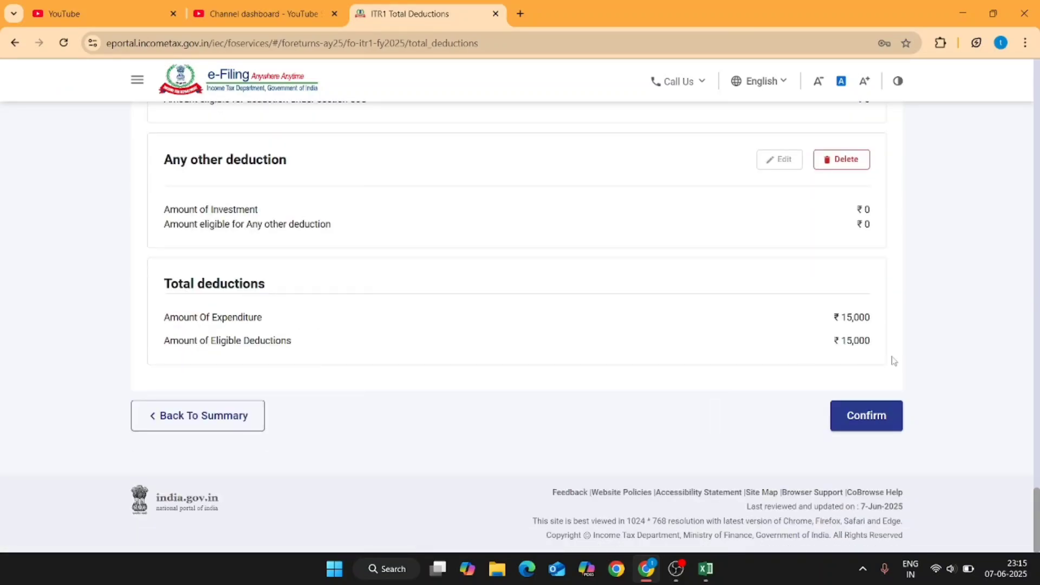
Confirm the Total Deductions section again and open Tax Paid from the return summary.
click(865, 416)
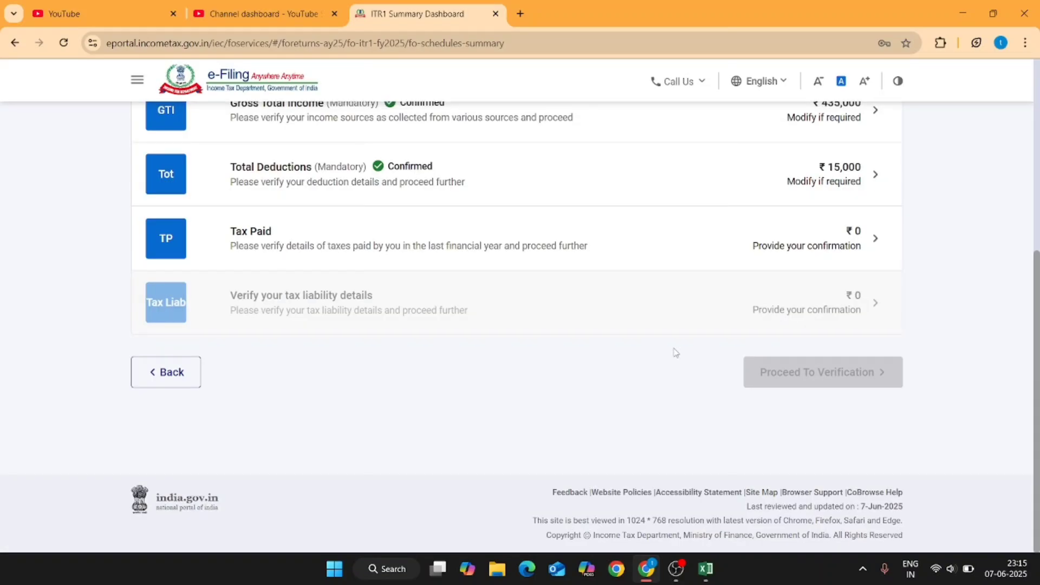
click(488, 242)
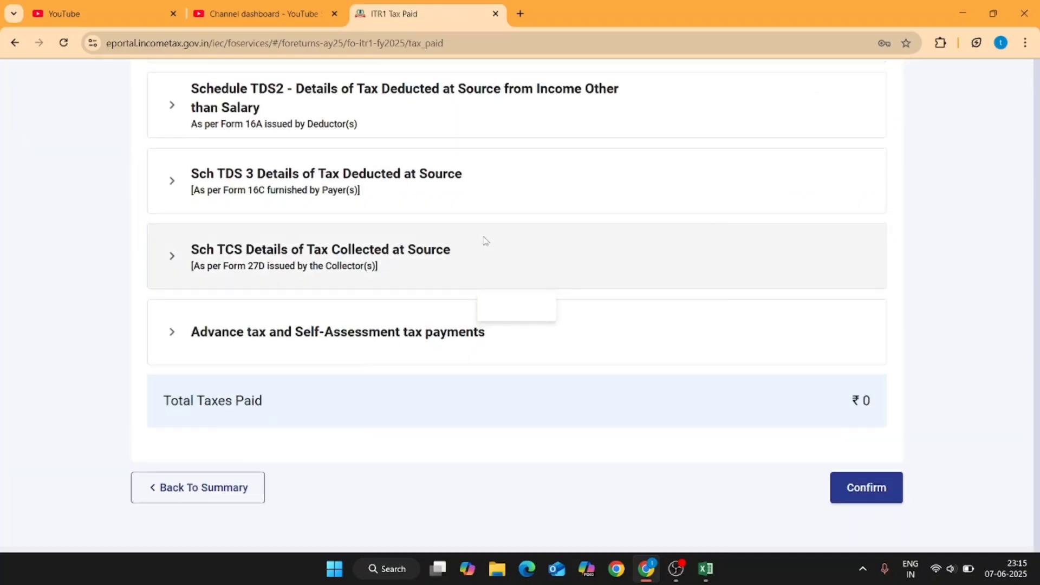
Confirm the Tax Paid section and open the tax liability details from the return summary.
scroll(646, 348, down, 6)
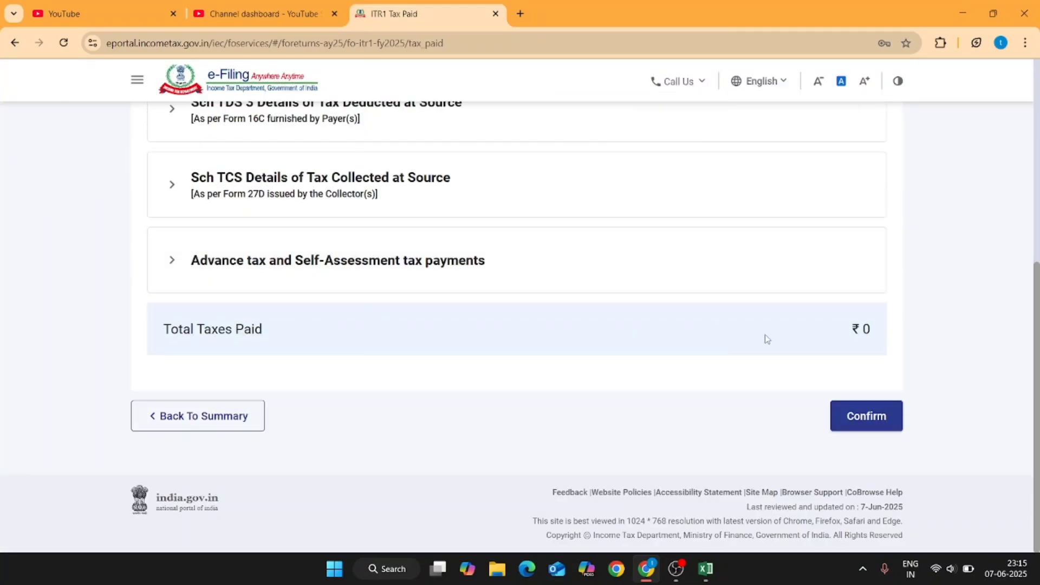
click(866, 417)
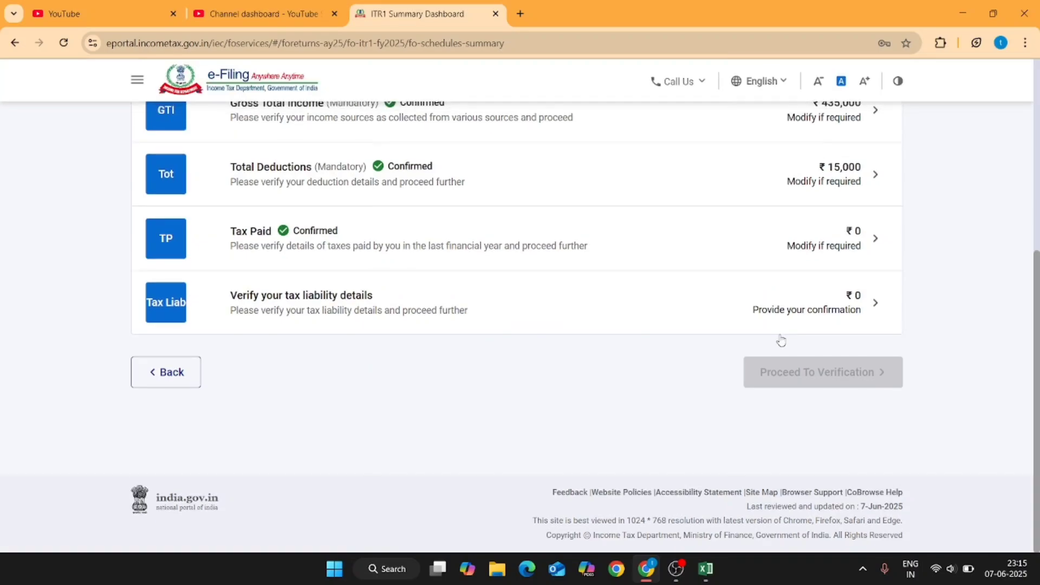
click(623, 314)
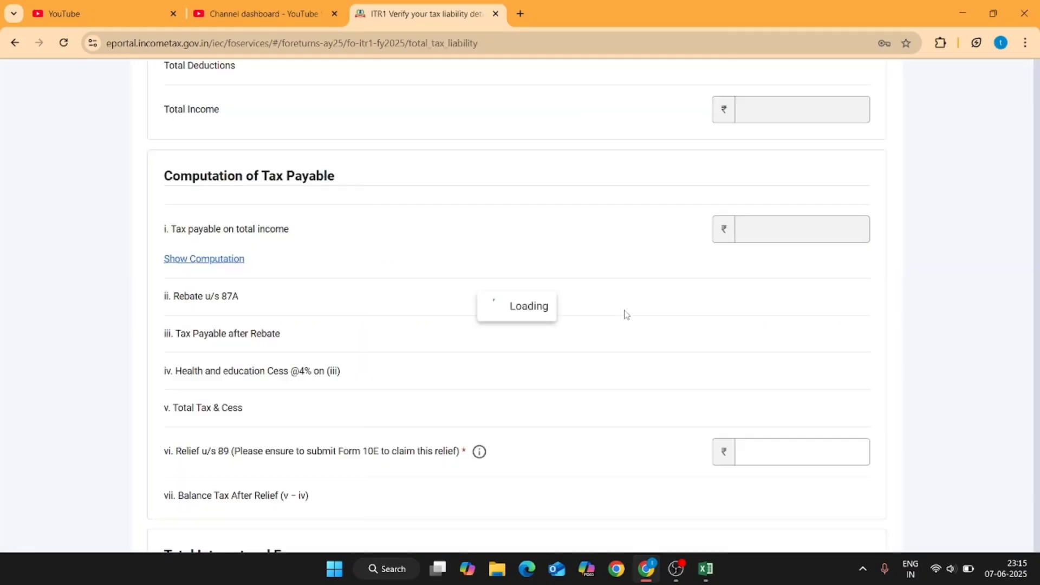
Check the income computation, tax payable, Section 87A rebate, and interest and fees, and confirm the tax liability details.
scroll(625, 314, down, 2)
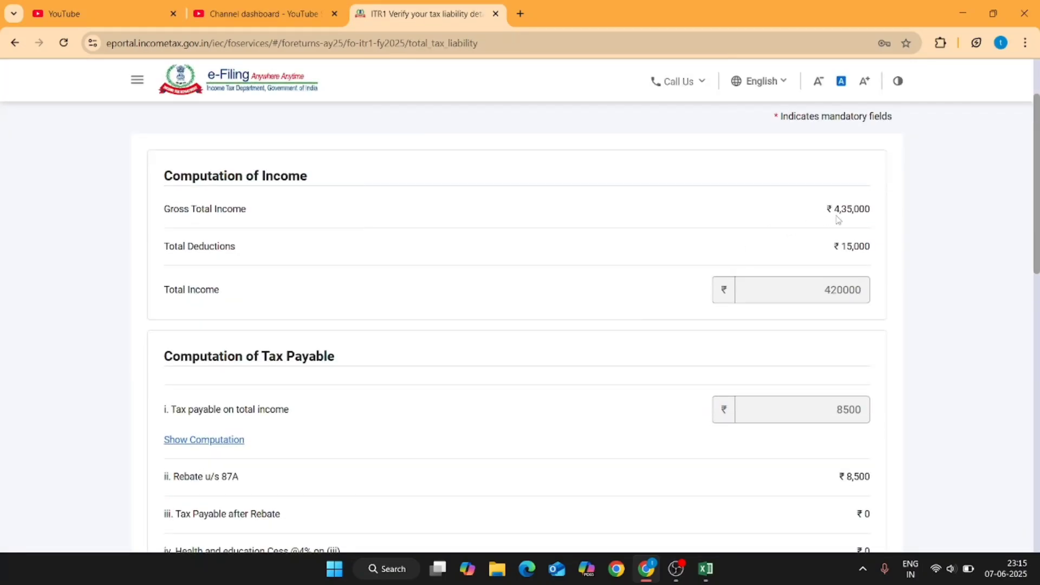
scroll(800, 360, down, 2)
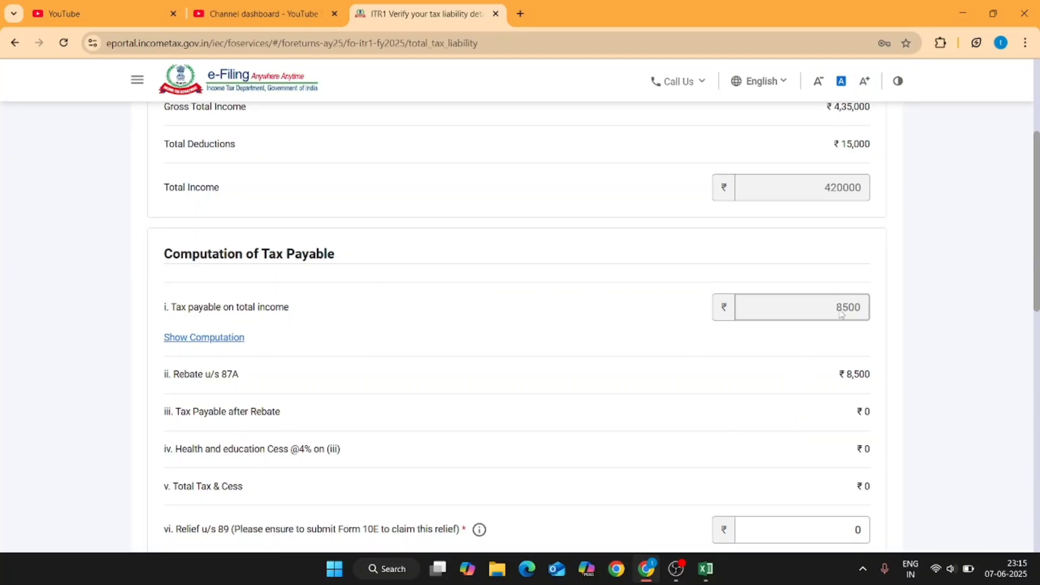
scroll(842, 309, down, 2)
double_click(862, 273)
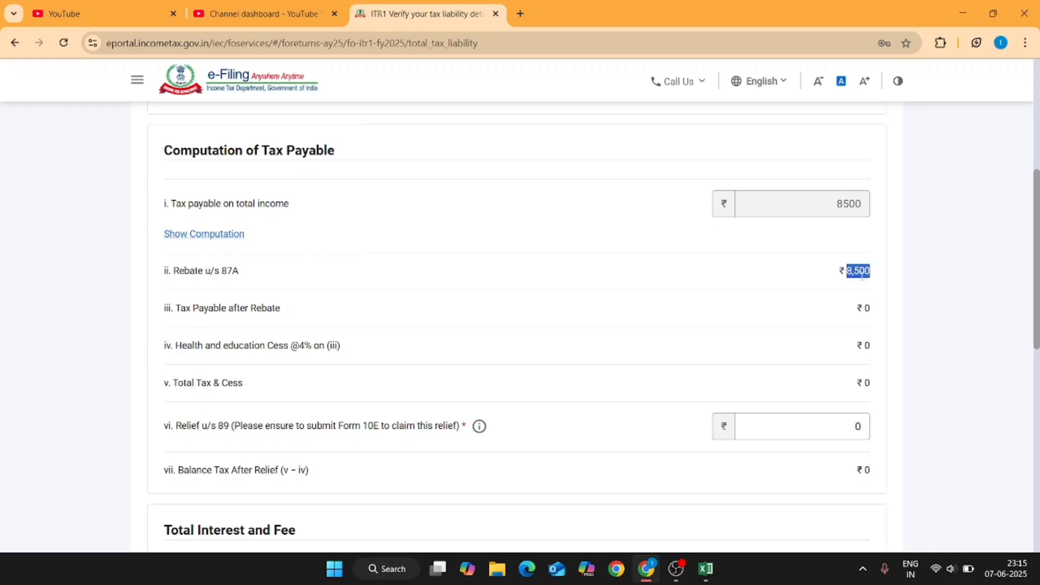
scroll(862, 278, down, 6)
scroll(862, 278, down, 4)
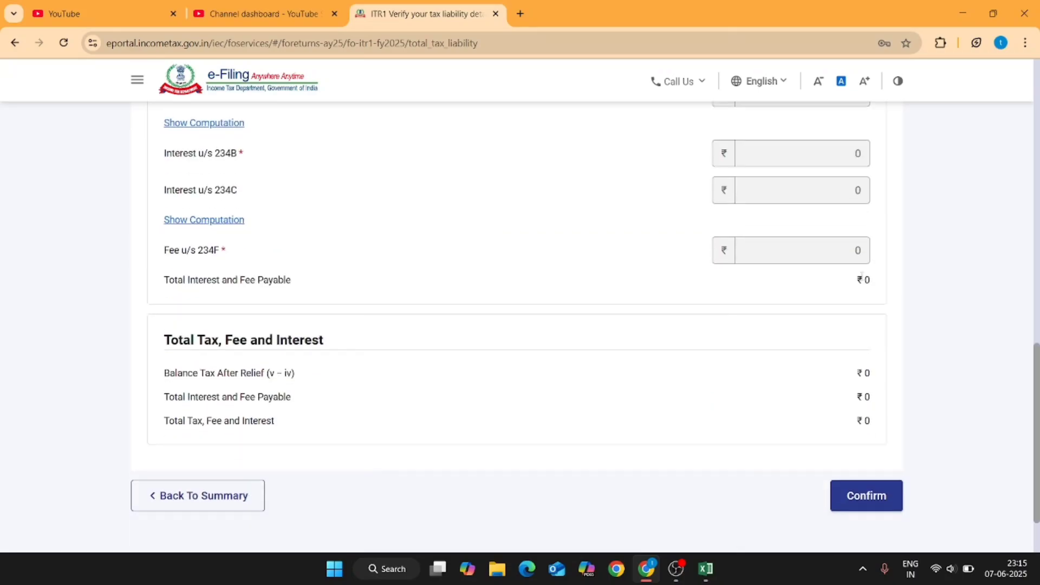
click(858, 413)
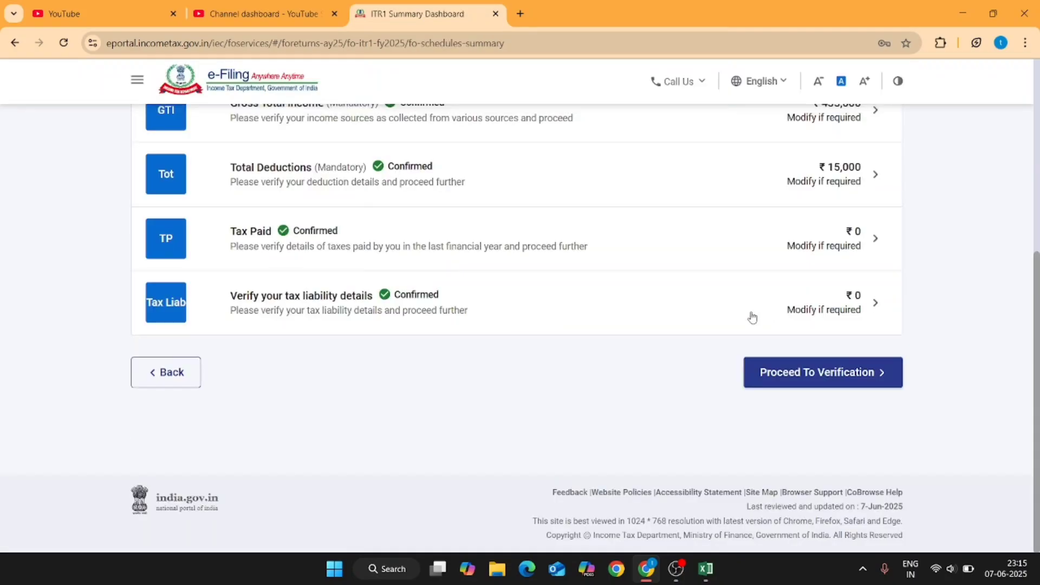
Proceed to verification, review the tax summary down to Amount Payable/Refund, and continue to the return preview.
click(810, 371)
scroll(709, 316, down, 7)
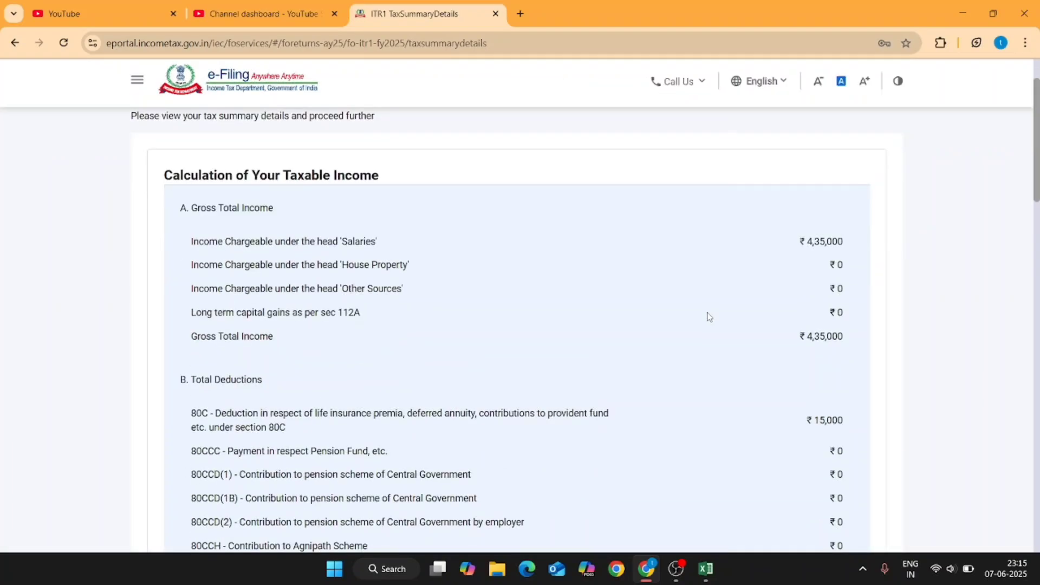
scroll(709, 316, down, 12)
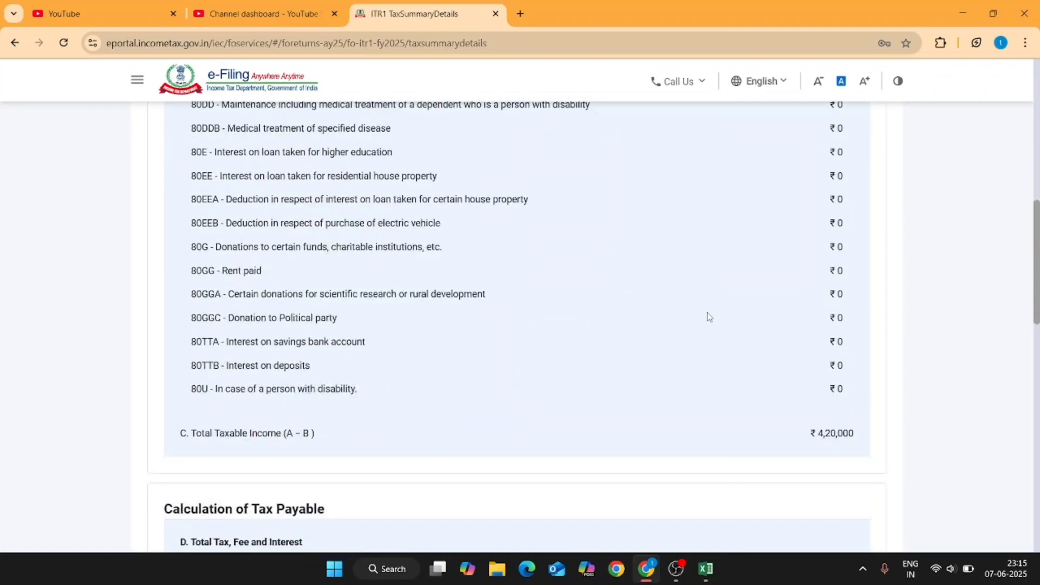
scroll(709, 316, down, 7)
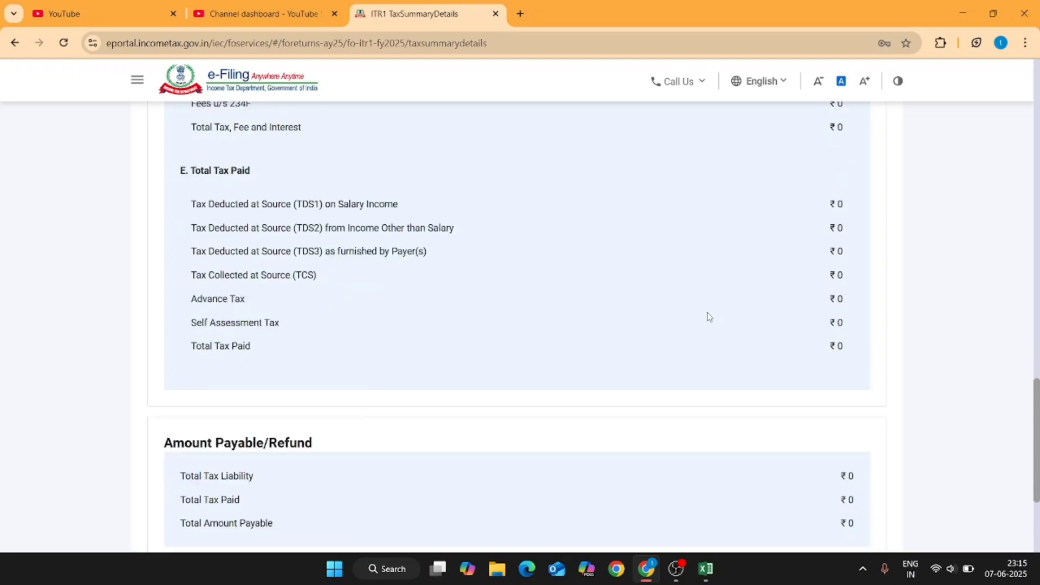
click(743, 423)
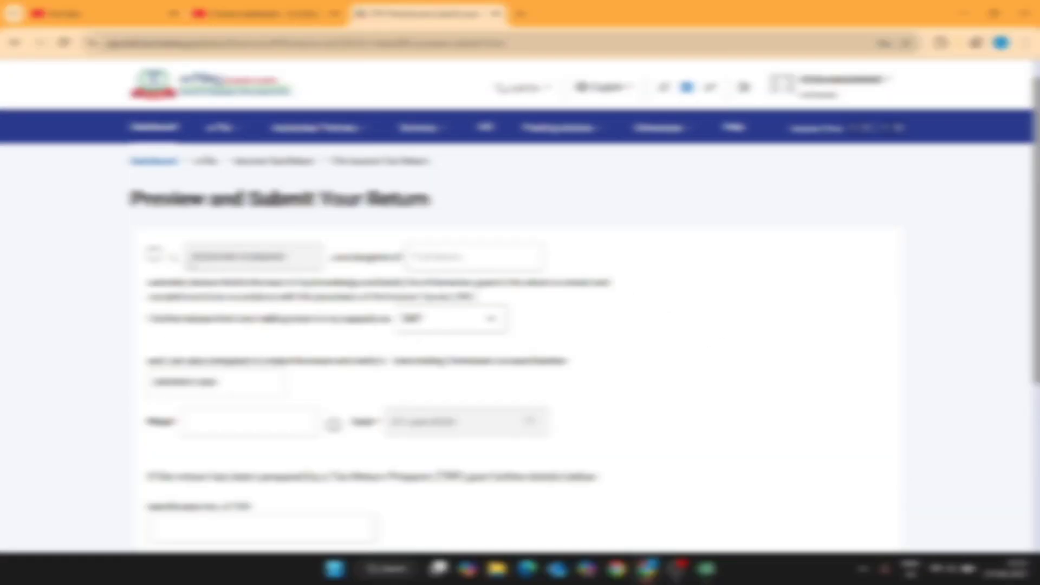
Accept the declaration on the Preview and Submit Your Return page and fill in the place.
click(154, 254)
scroll(322, 333, down, 5)
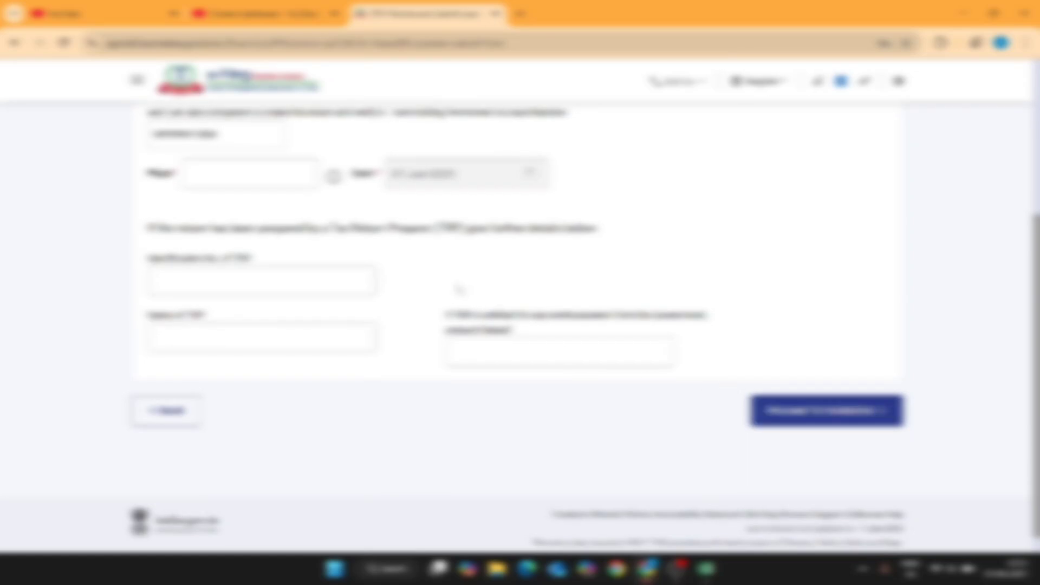
scroll(459, 289, up, 5)
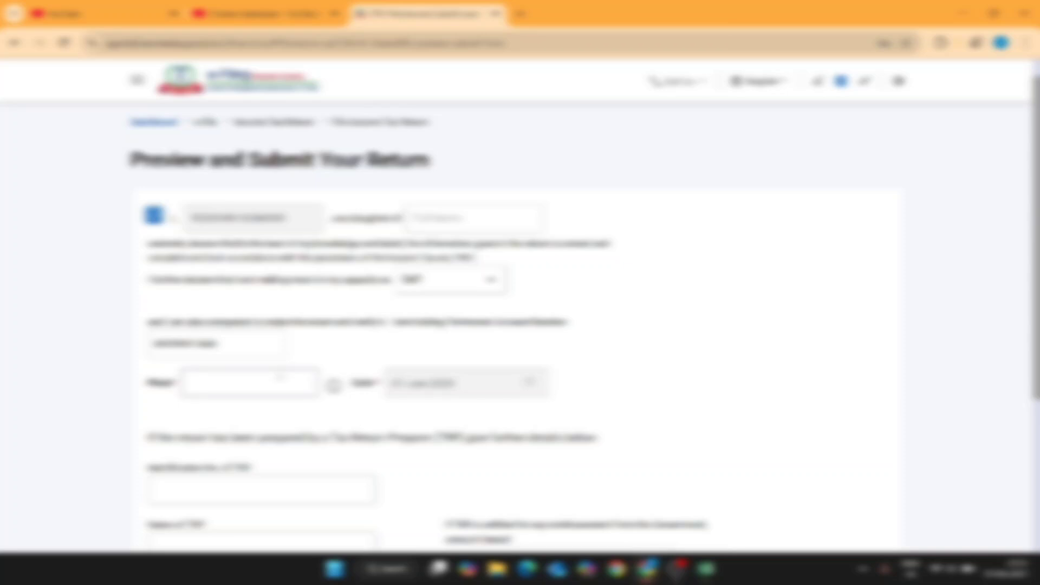
click(280, 377)
text(Dhaka)
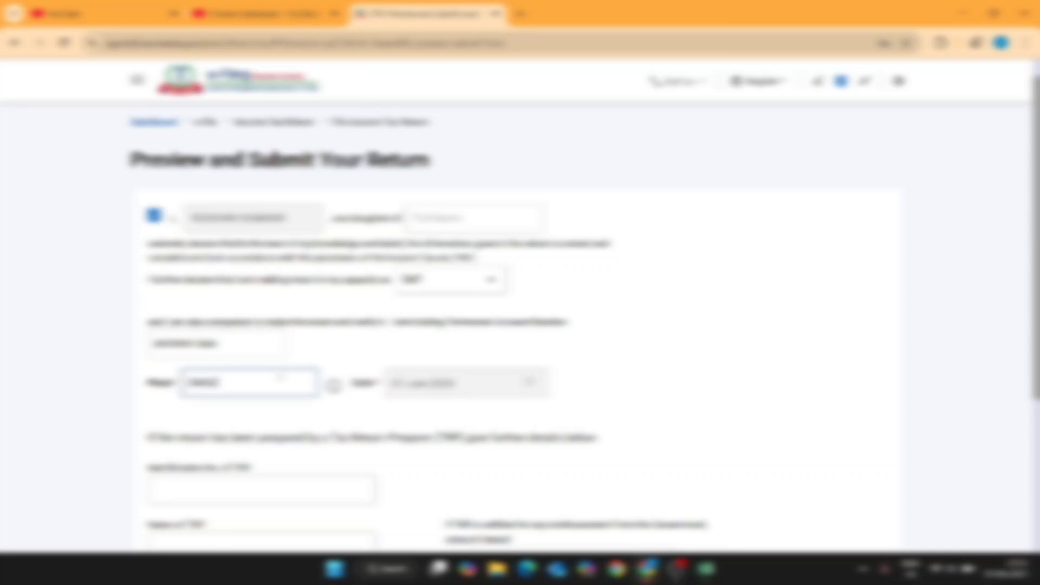
text( City)
scroll(569, 352, down, 4)
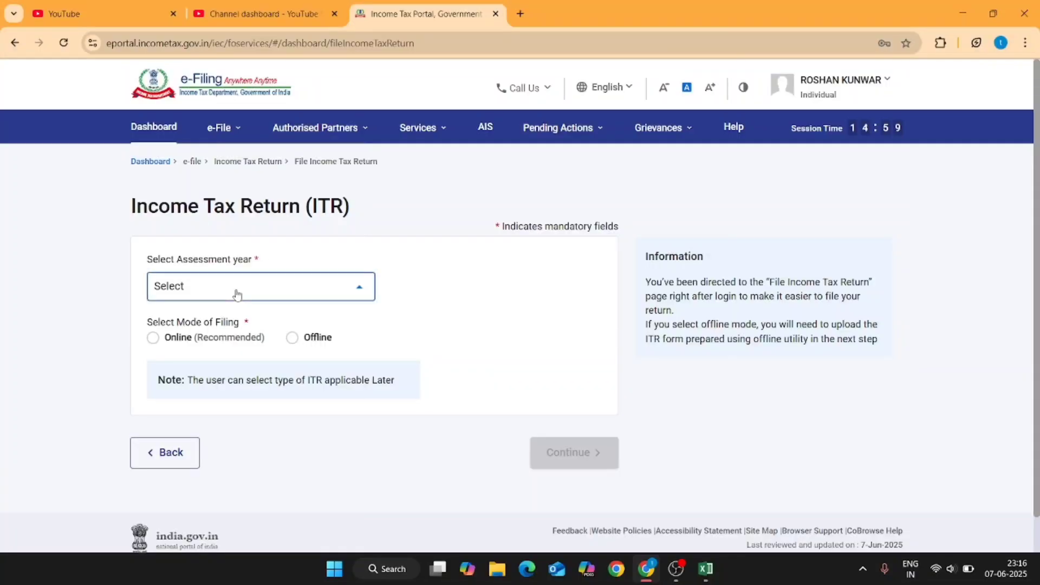
Start a new online filing for assessment year 2025-26 with the status Individual.
click(235, 287)
click(211, 343)
click(178, 337)
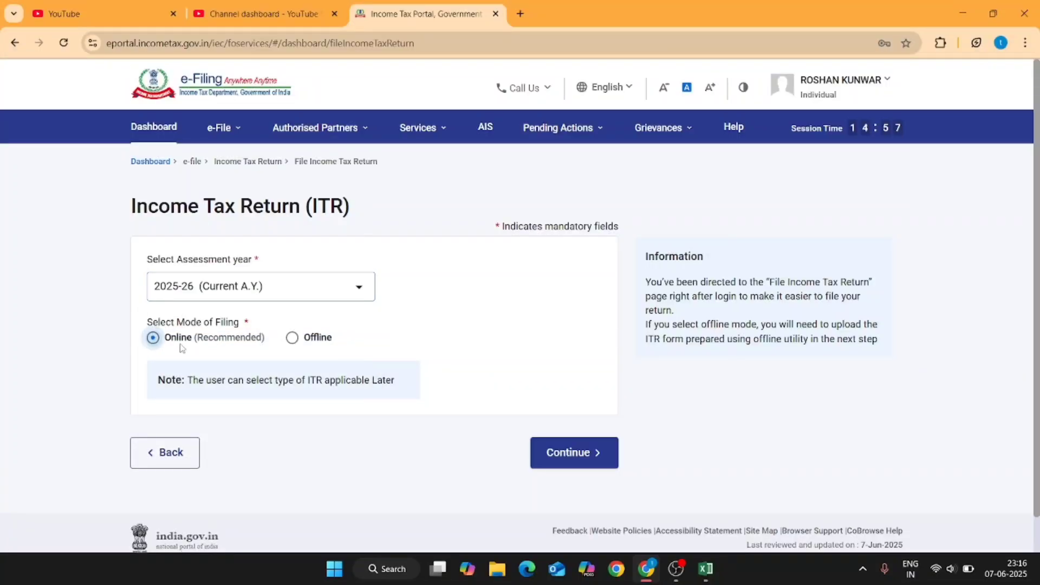
click(569, 454)
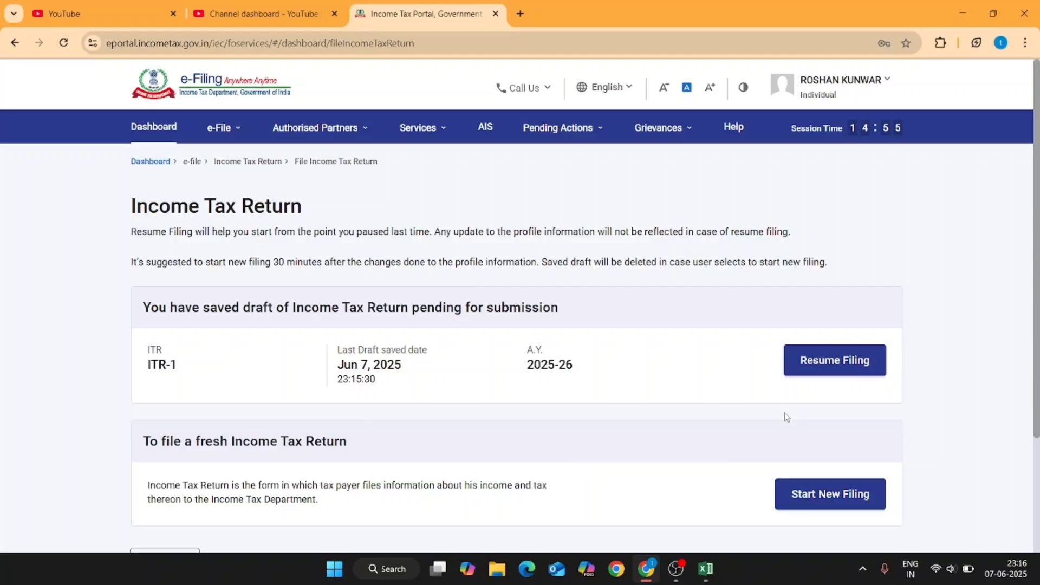
click(823, 494)
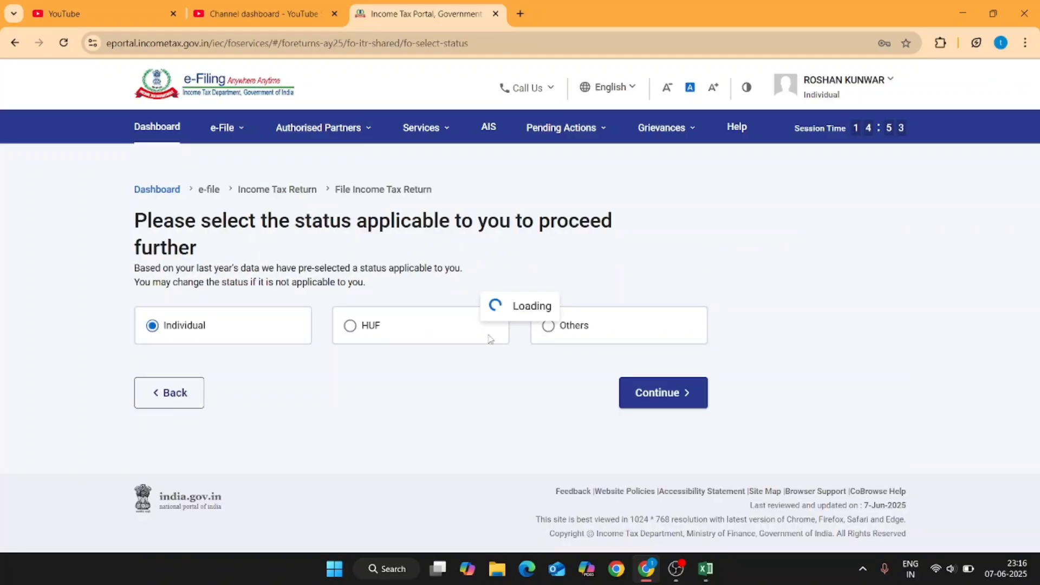
click(662, 399)
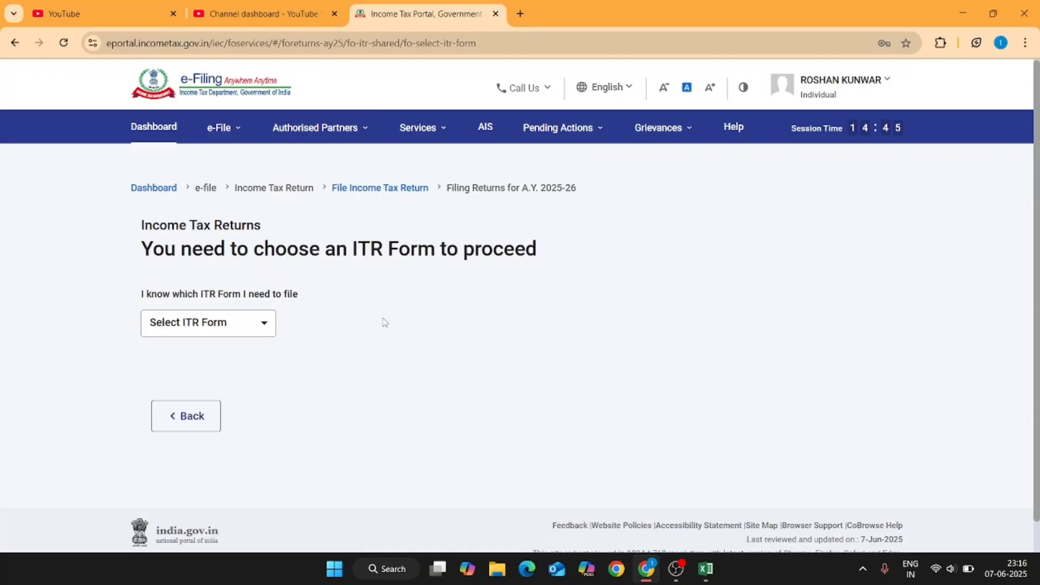
Choose form ITR-1, acknowledge the tax regime notice and get the return started.
click(234, 326)
click(210, 373)
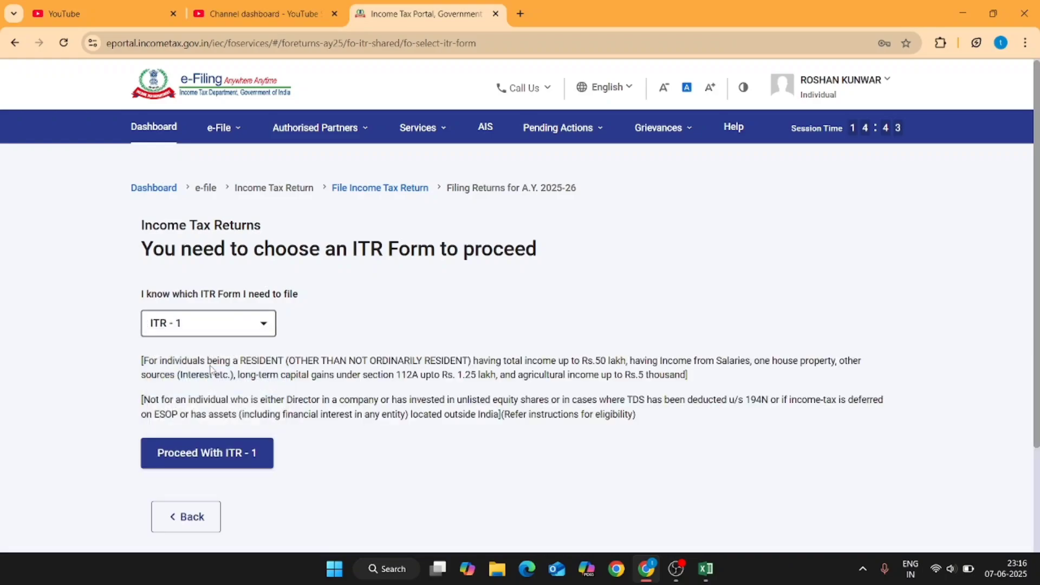
click(213, 454)
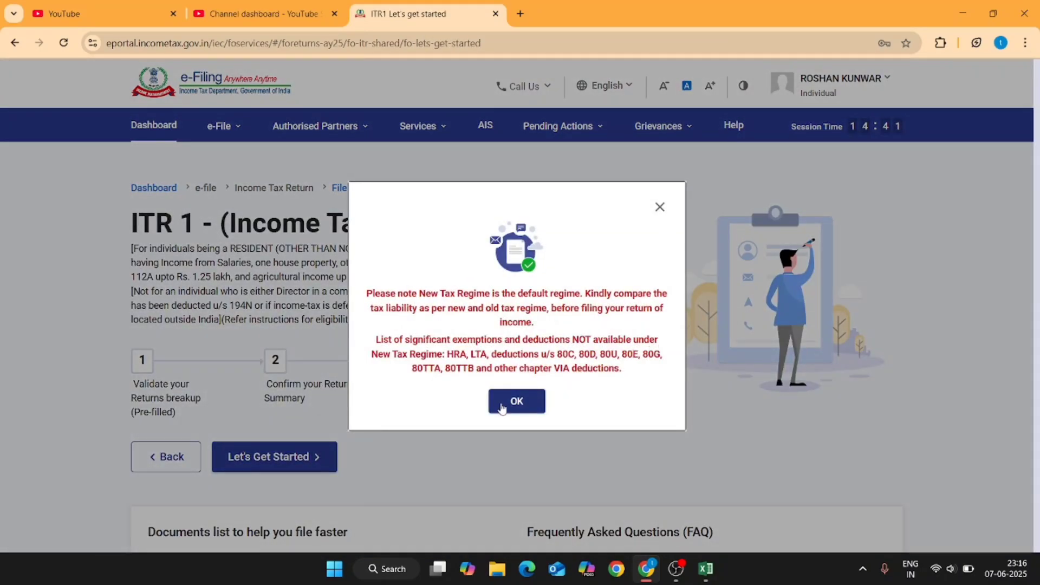
click(516, 401)
scroll(366, 429, down, 5)
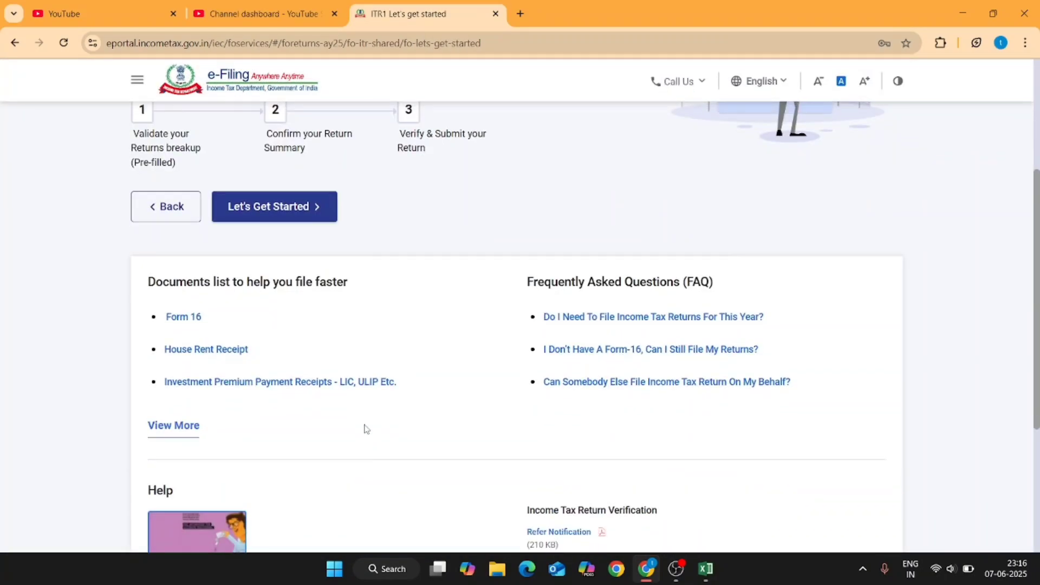
click(272, 202)
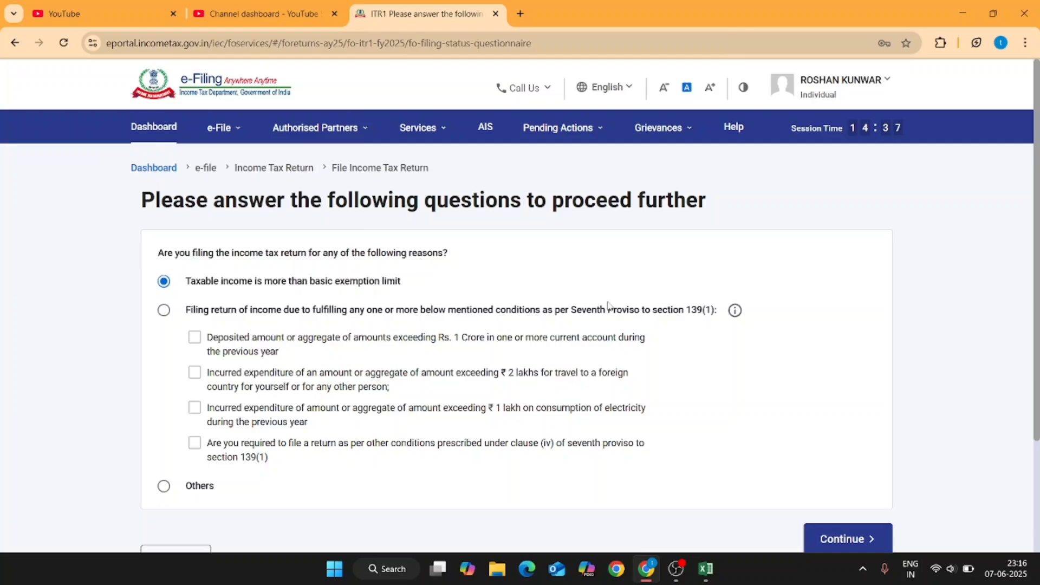
Keep taxable income above the basic exemption limit as filing reason, stay in the new tax regime and confirm Personal Information.
scroll(607, 306, down, 2)
click(849, 448)
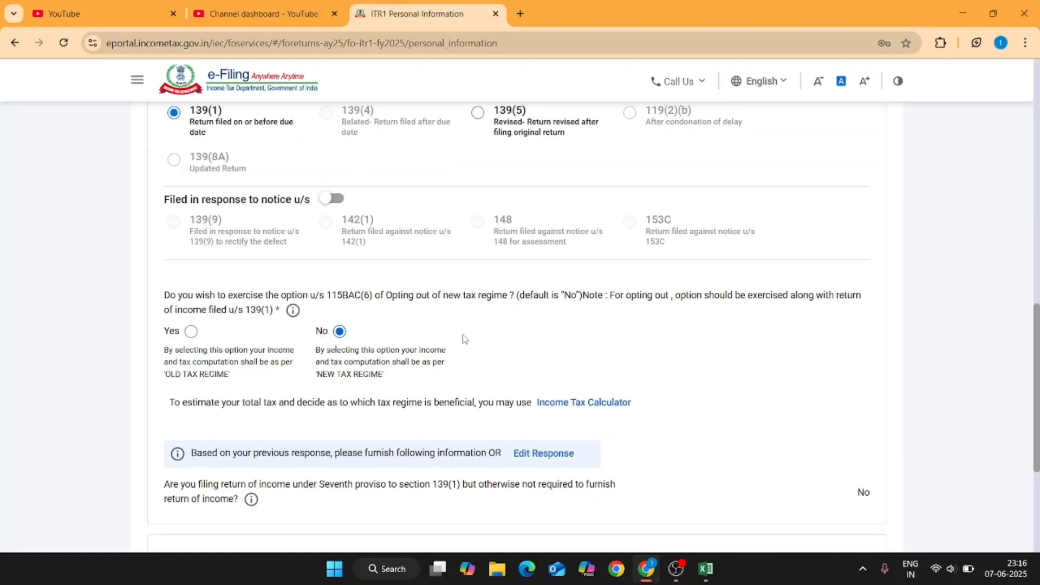
scroll(464, 339, down, 2)
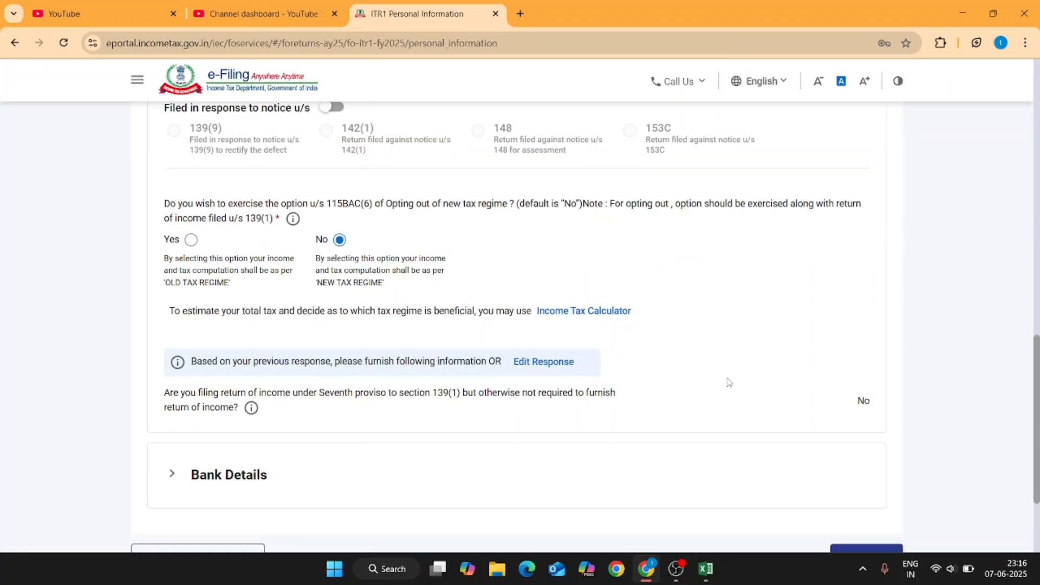
scroll(726, 383, down, 1)
click(871, 462)
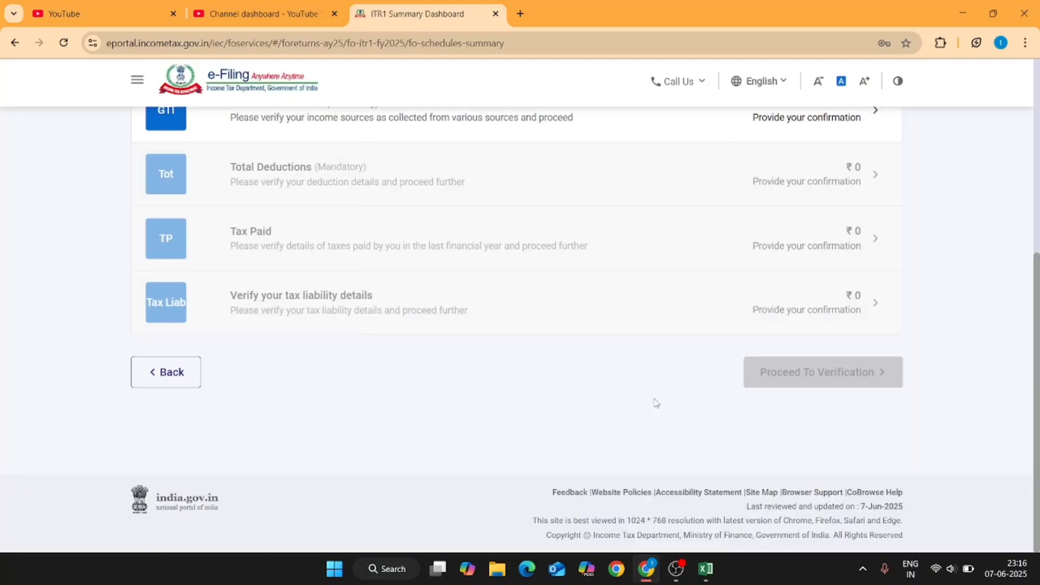
Open Gross Total Income from the return summary and examine the salary, house property and other income sections.
scroll(654, 405, up, 2)
click(583, 193)
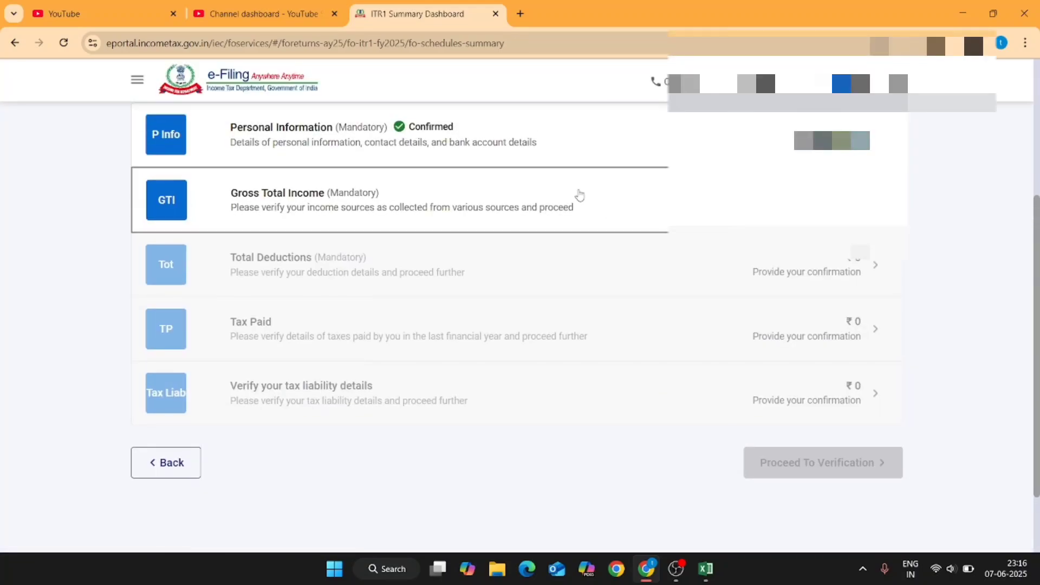
scroll(623, 333, down, 2)
scroll(624, 334, down, 6)
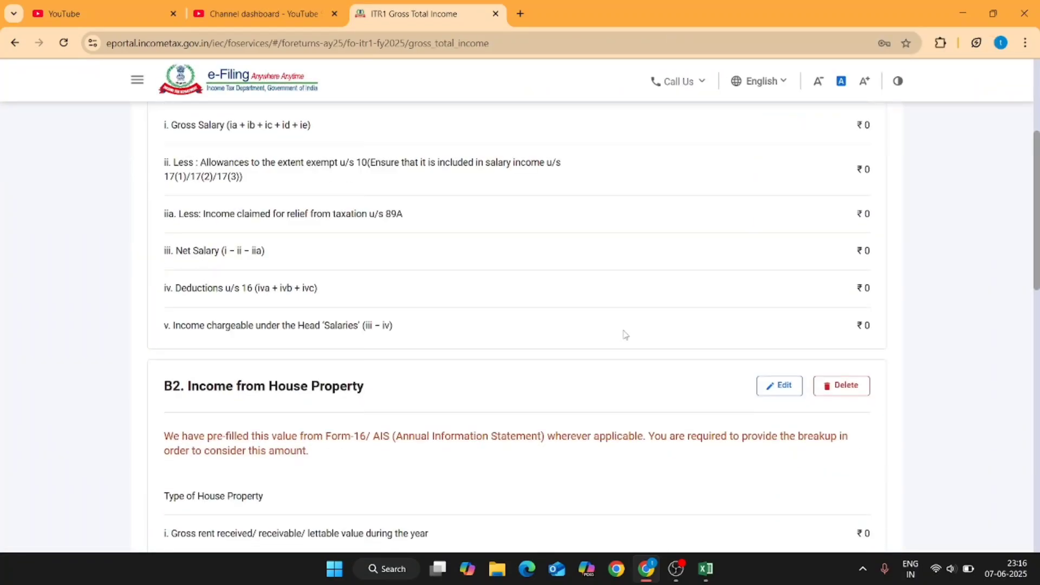
scroll(625, 334, down, 6)
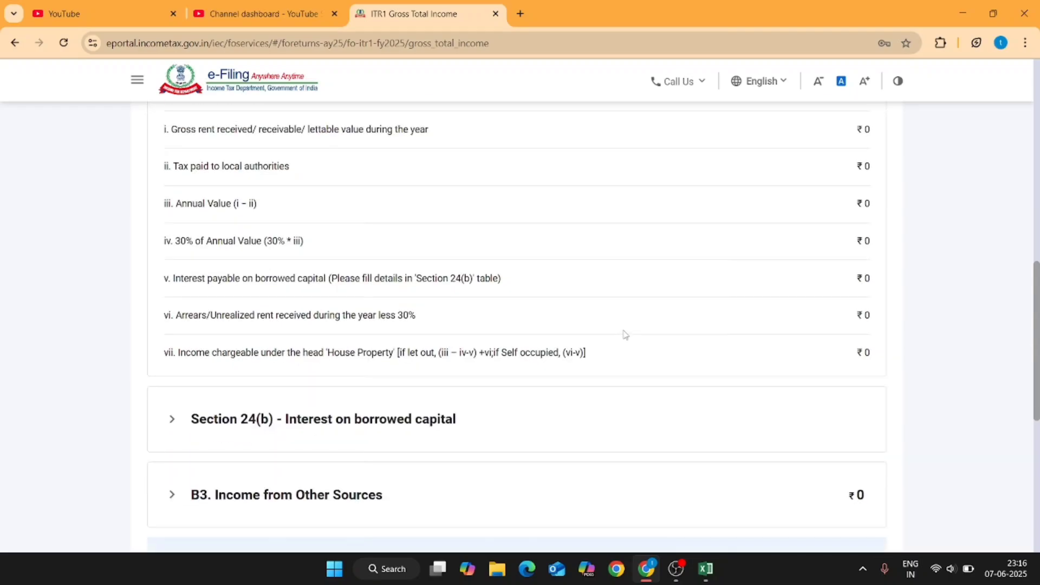
scroll(625, 335, up, 10)
scroll(623, 333, up, 5)
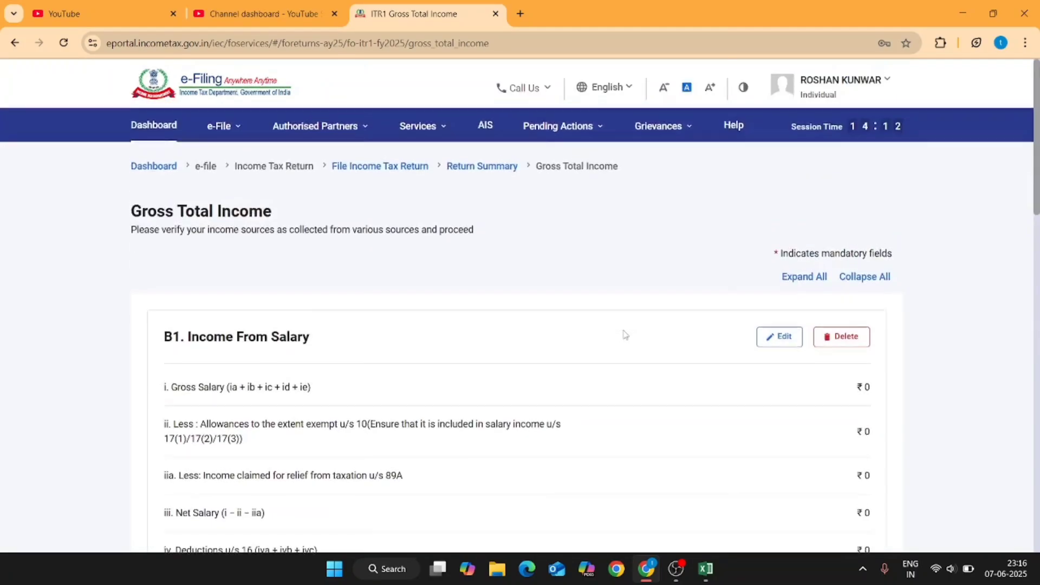
Set the salary as per section 17(1) to 700000 under Income From Salary and save it.
click(780, 340)
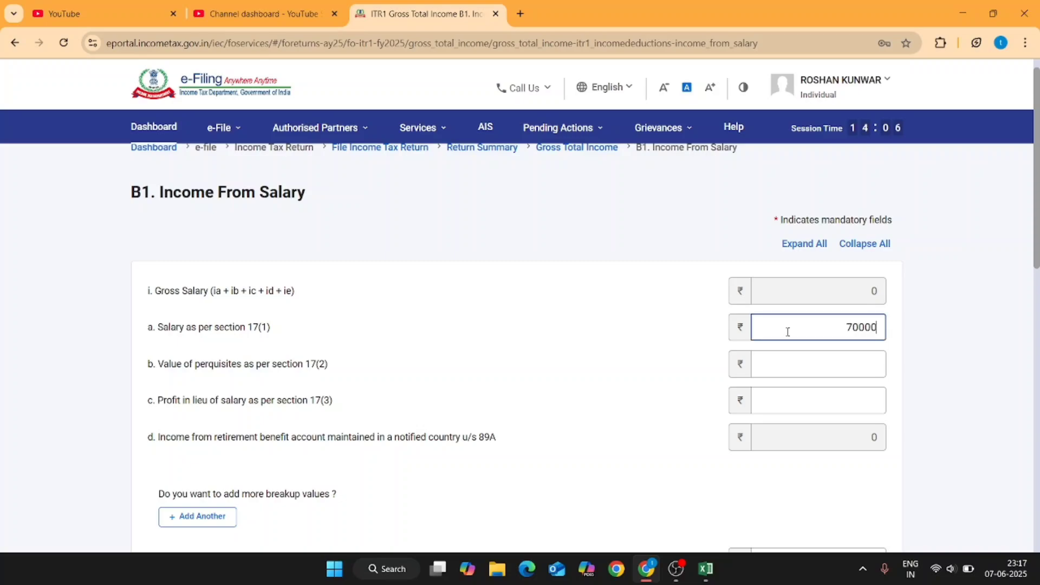
click(687, 333)
scroll(687, 333, down, 7)
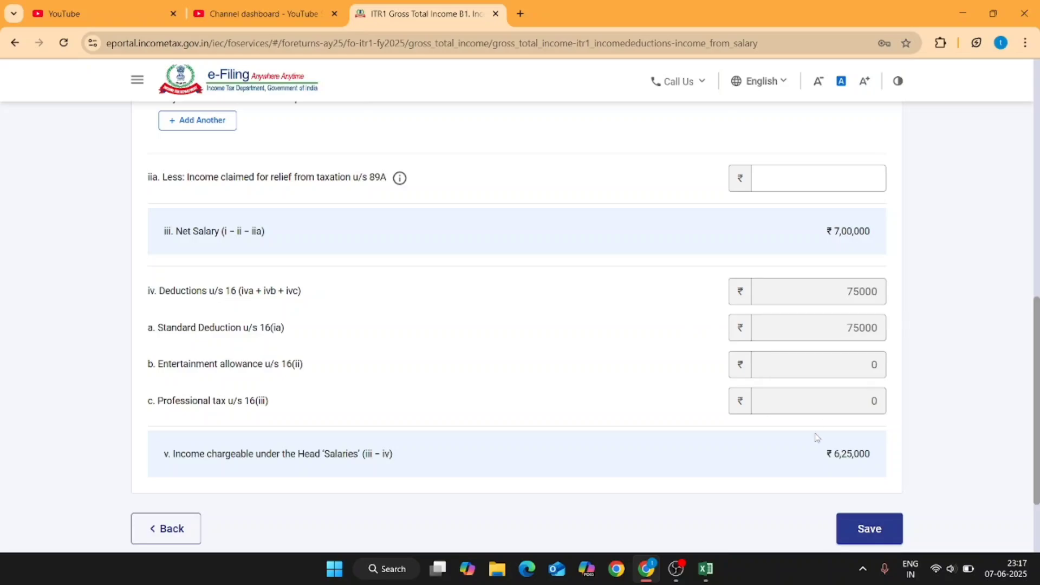
click(882, 533)
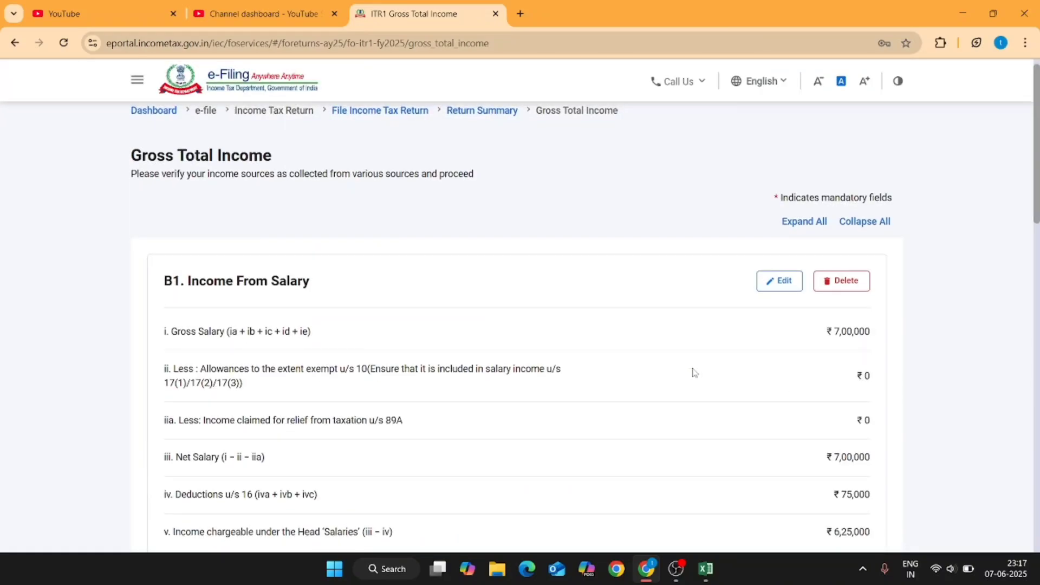
scroll(694, 372, down, 3)
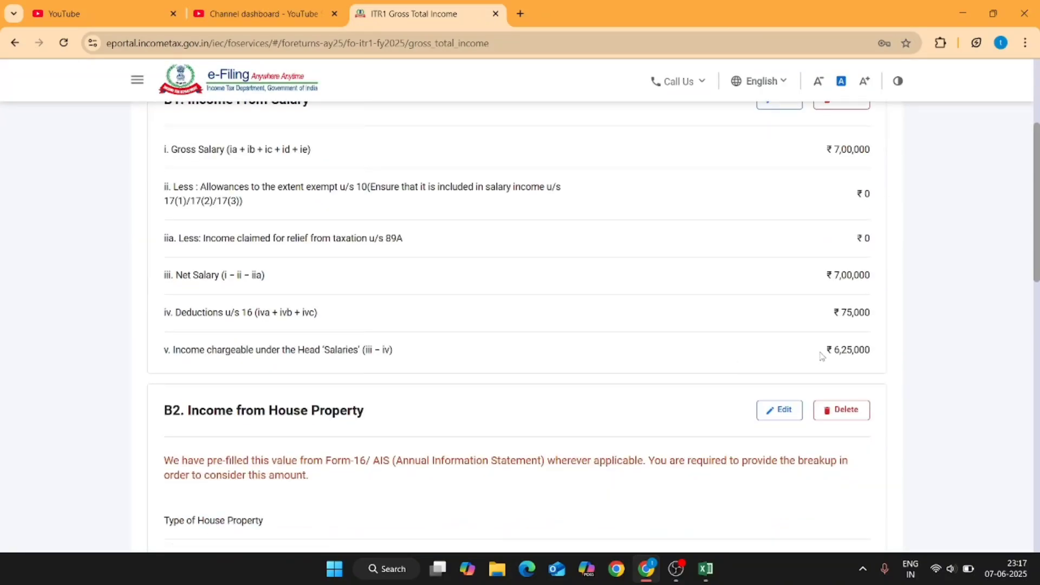
Confirm the Gross Total Income section, and confirm Total Deductions after viewing the 80CCD(2) employer pension contribution entry.
scroll(821, 356, down, 11)
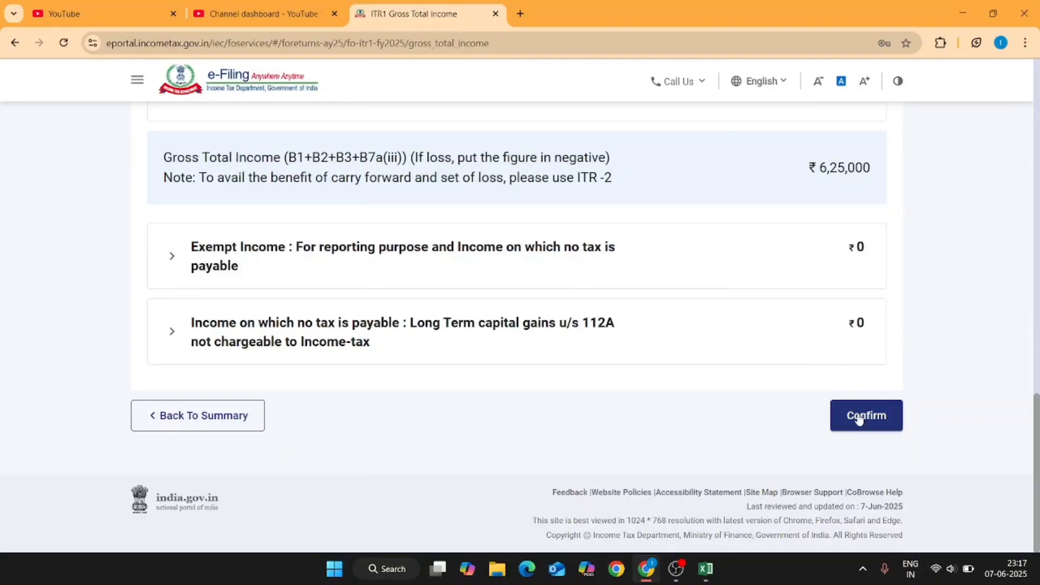
click(858, 417)
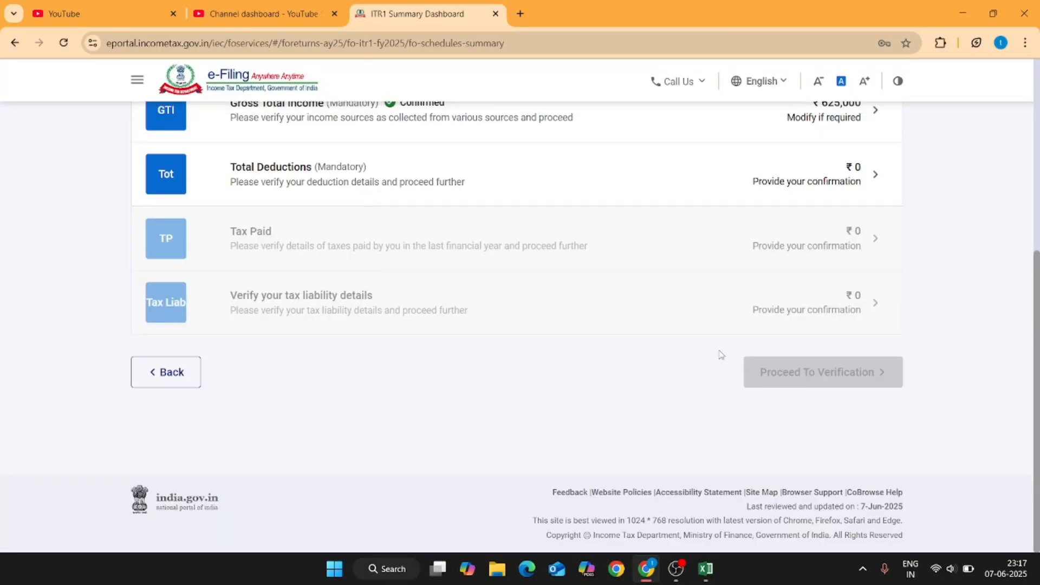
scroll(721, 355, up, 2)
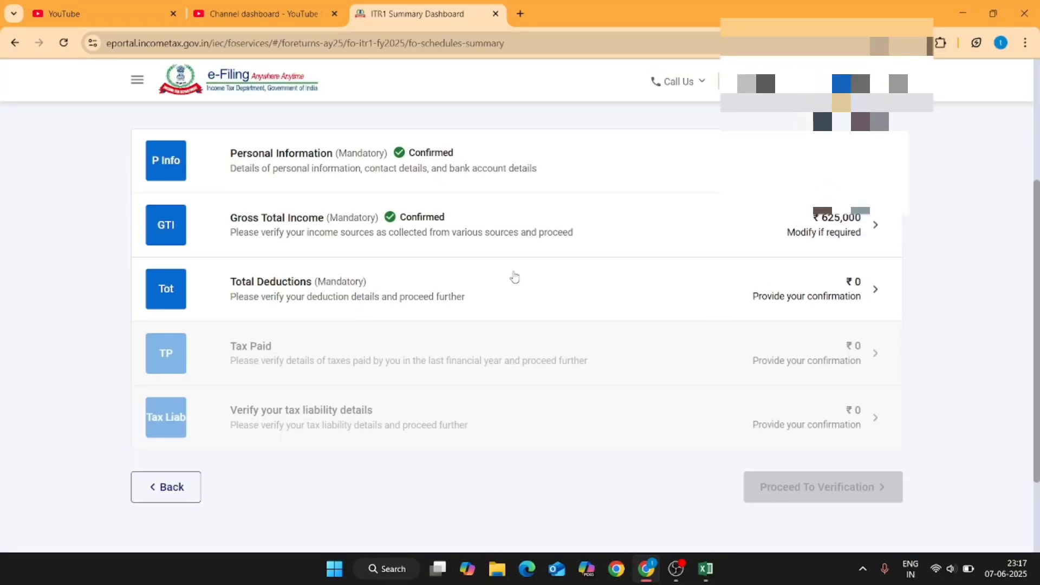
click(487, 294)
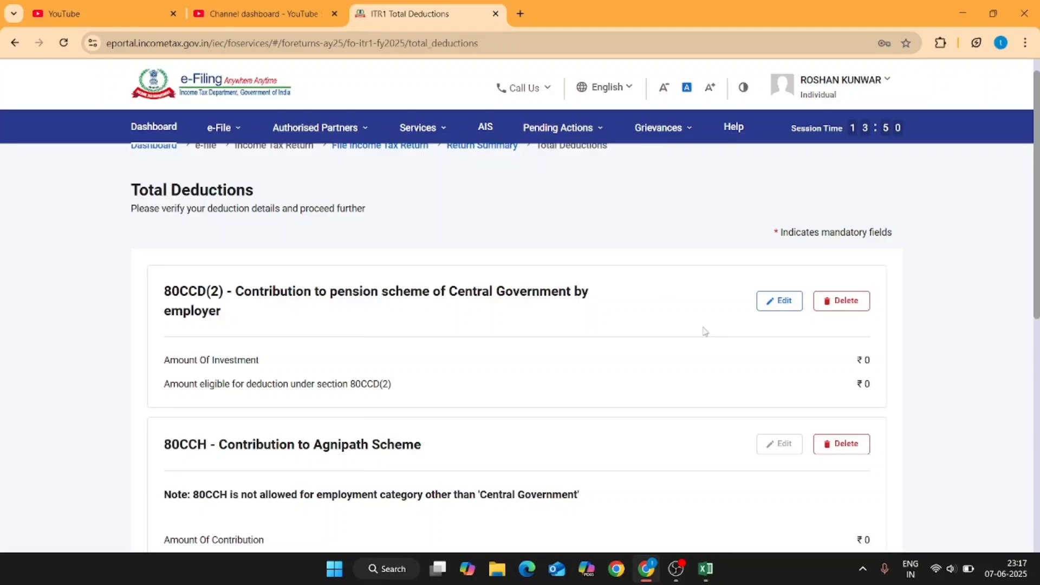
click(780, 302)
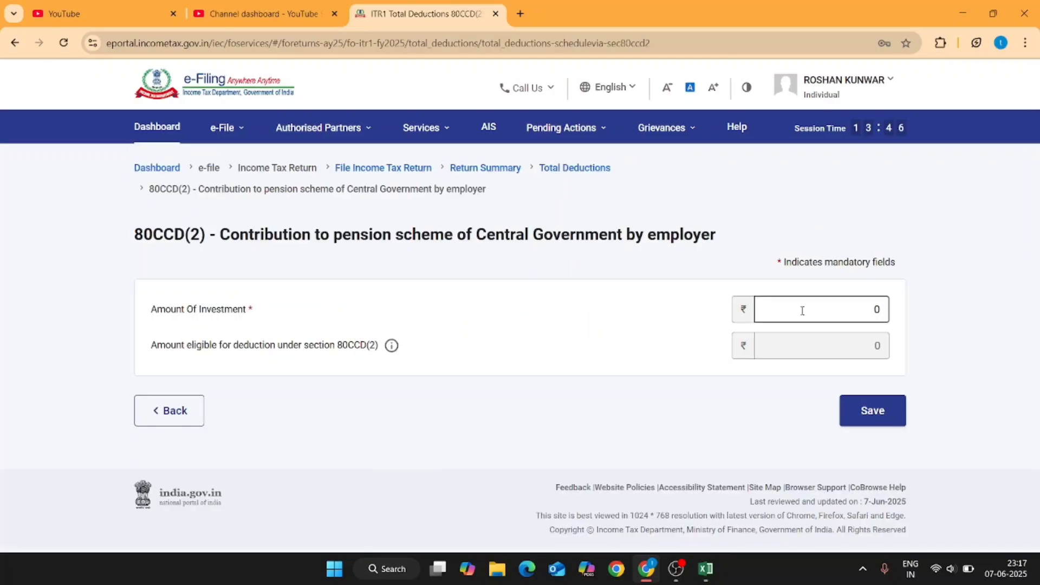
click(157, 413)
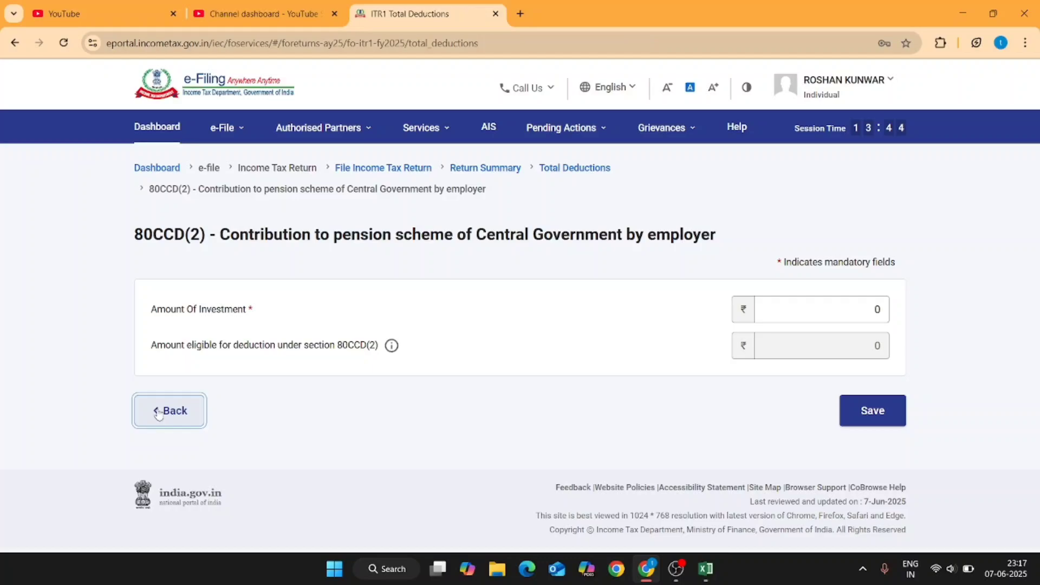
scroll(596, 355, down, 10)
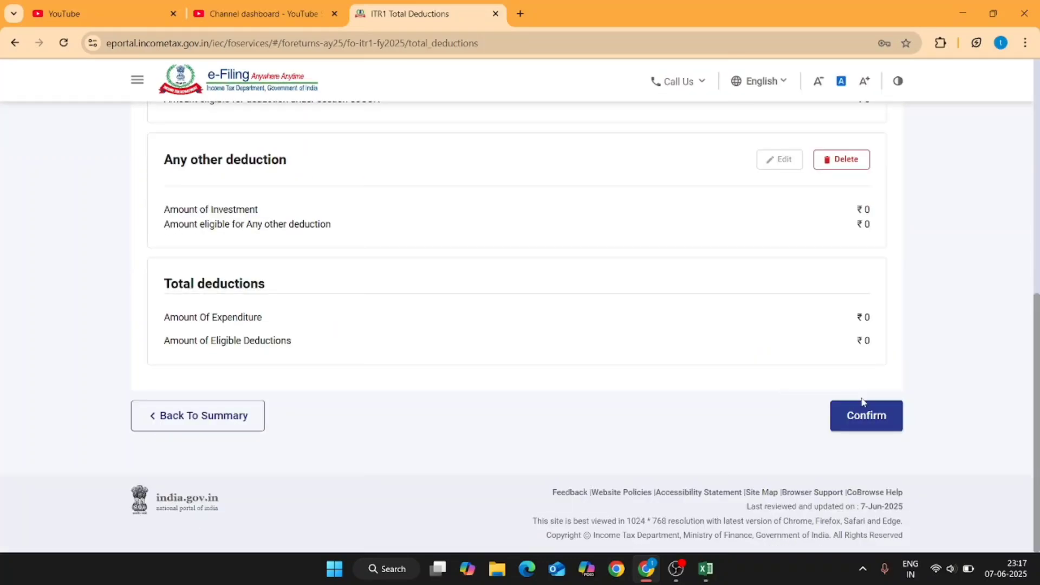
click(861, 415)
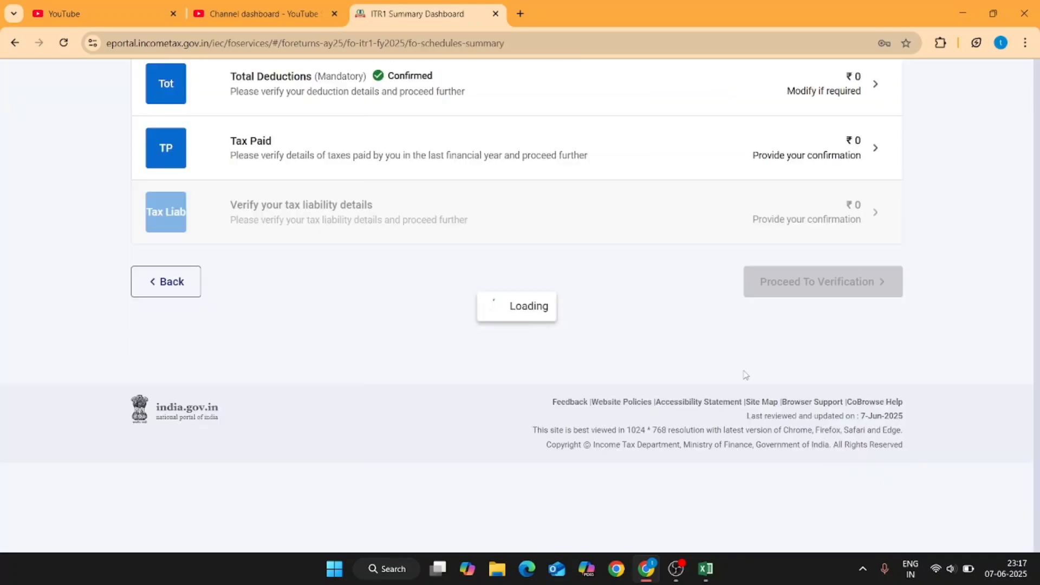
Open the Tax Paid section from the return summary and confirm it.
click(604, 247)
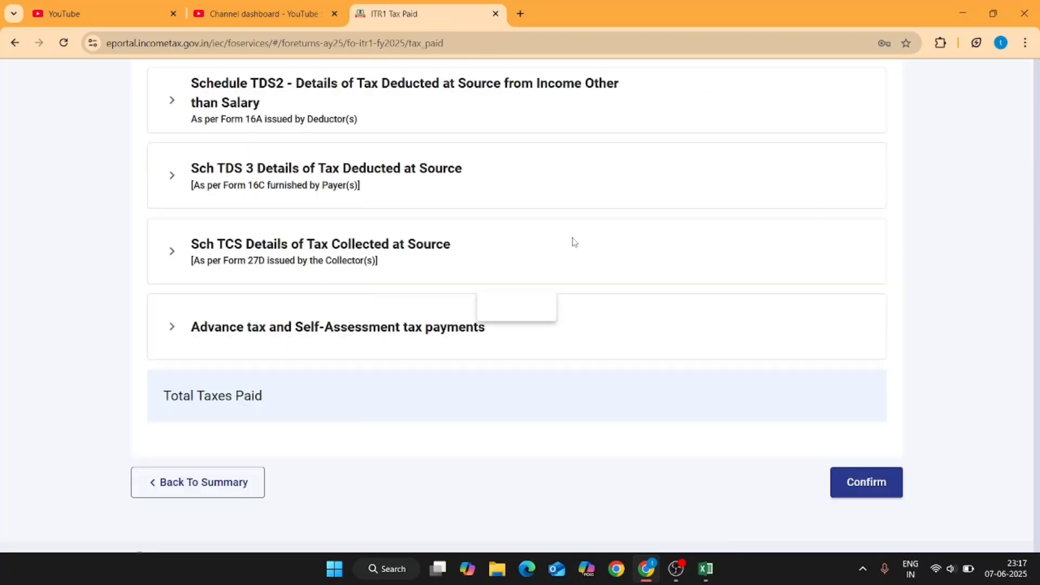
scroll(713, 342, down, 6)
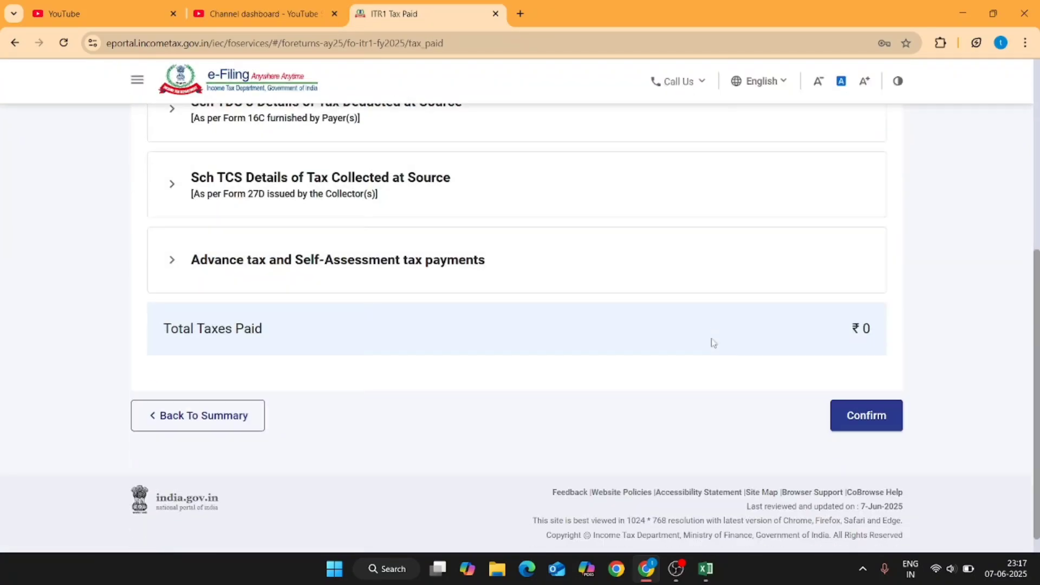
click(856, 423)
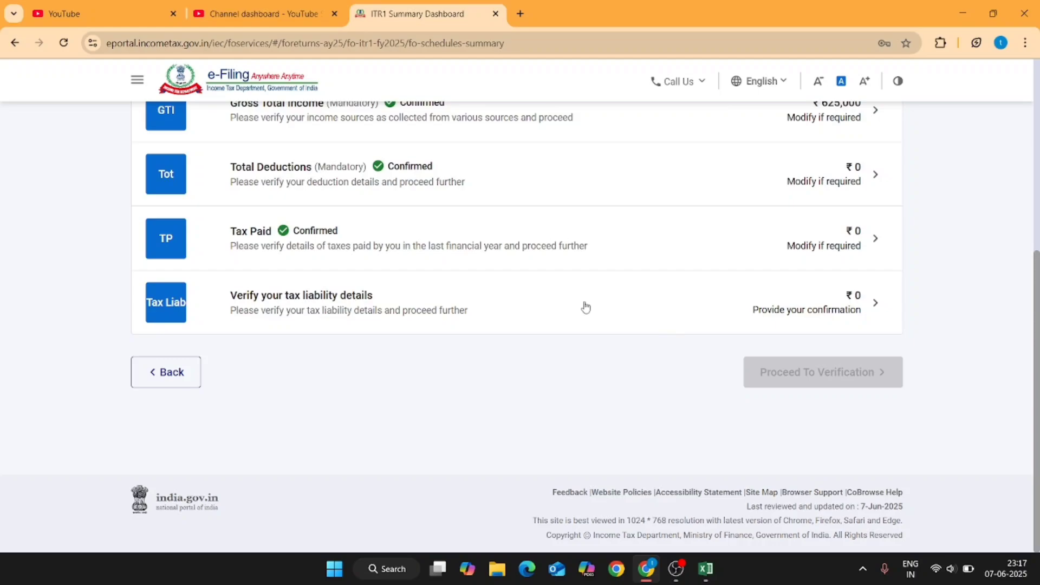
Review the tax liability details, including the computation of tax payable on total income, and confirm them.
click(573, 309)
scroll(745, 364, down, 6)
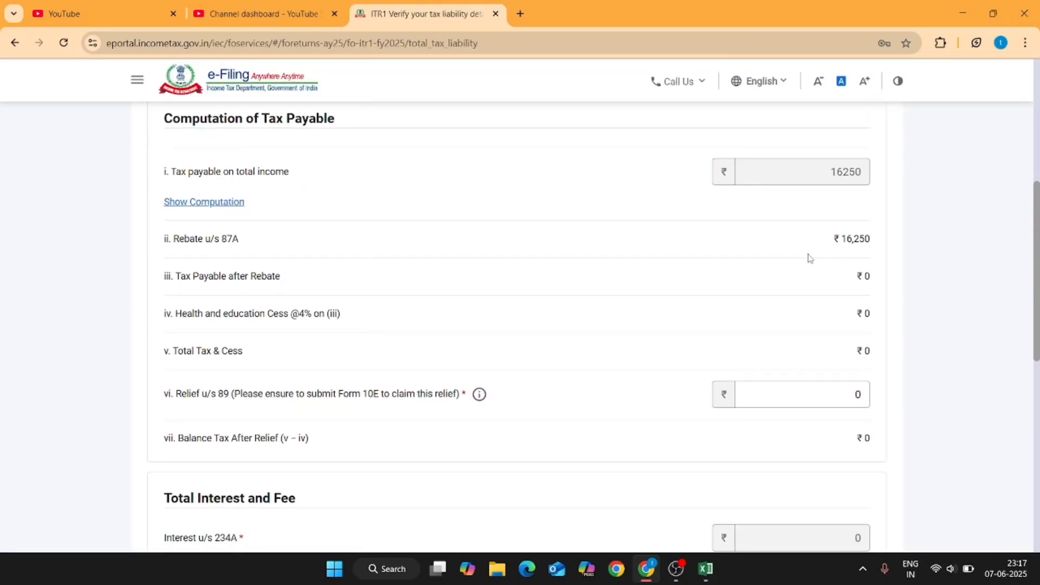
scroll(809, 258, down, 3)
scroll(809, 258, up, 6)
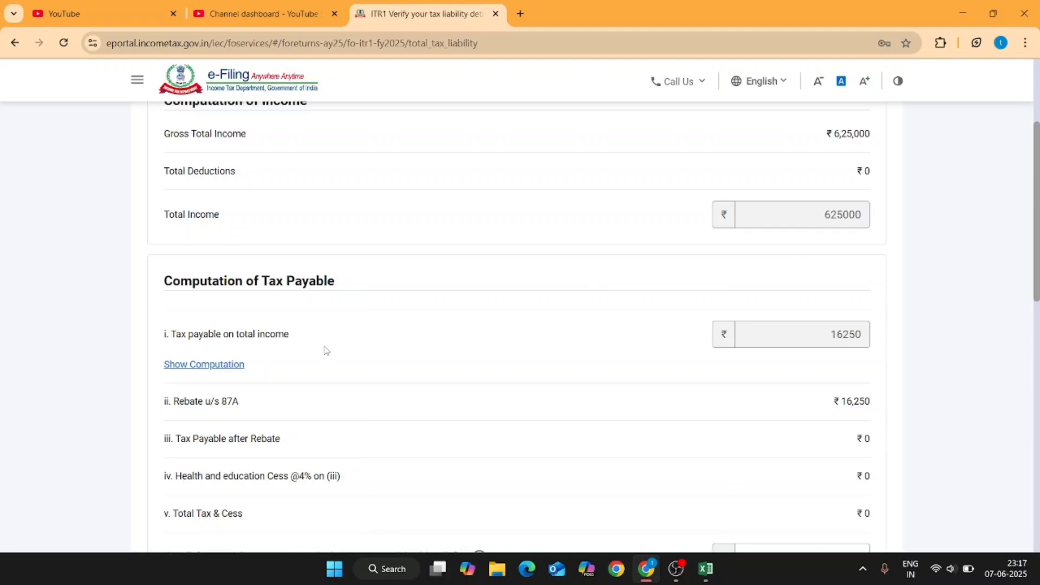
click(222, 366)
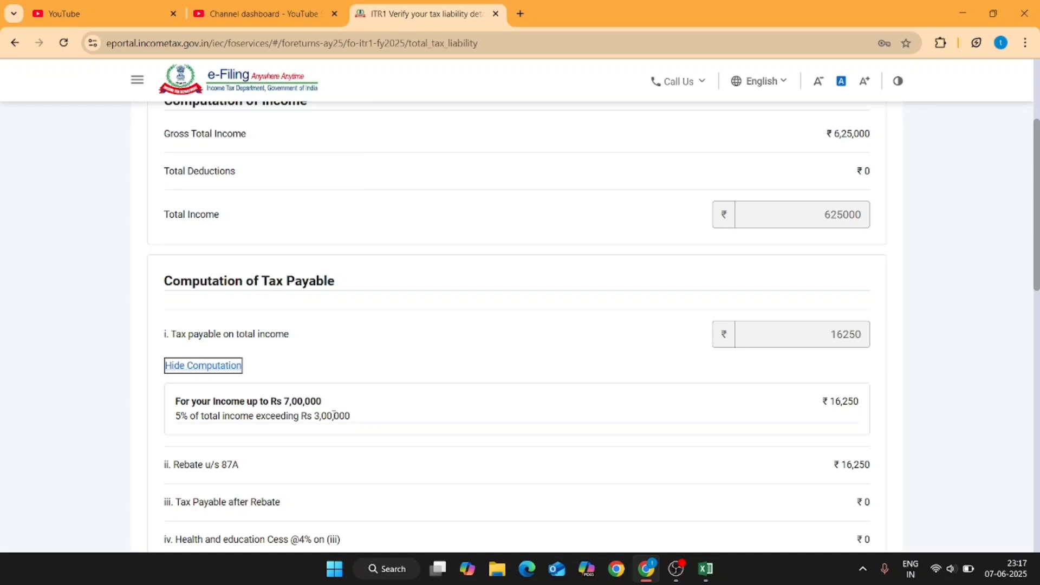
scroll(548, 409, down, 10)
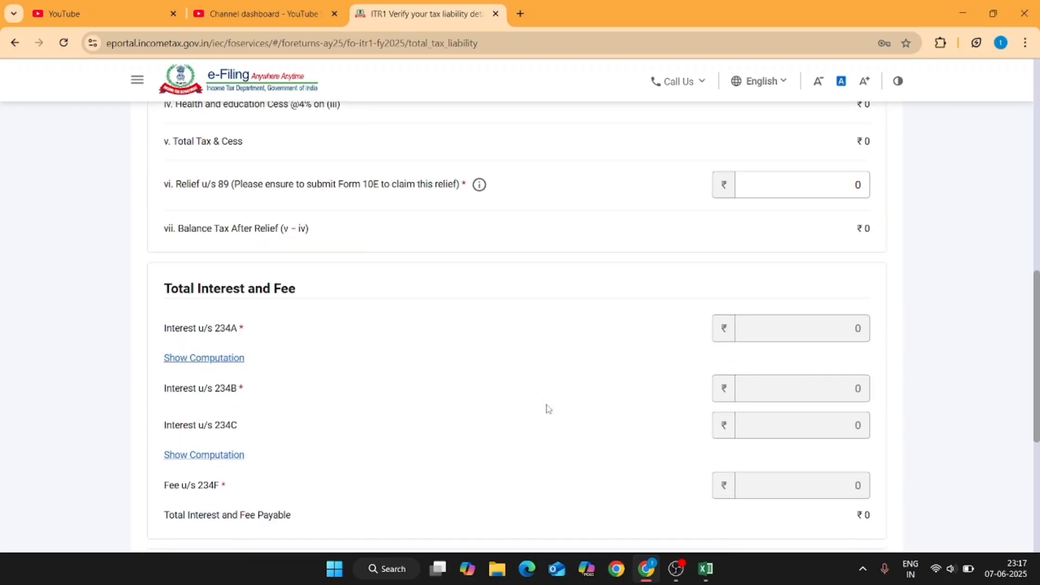
scroll(817, 421, down, 1)
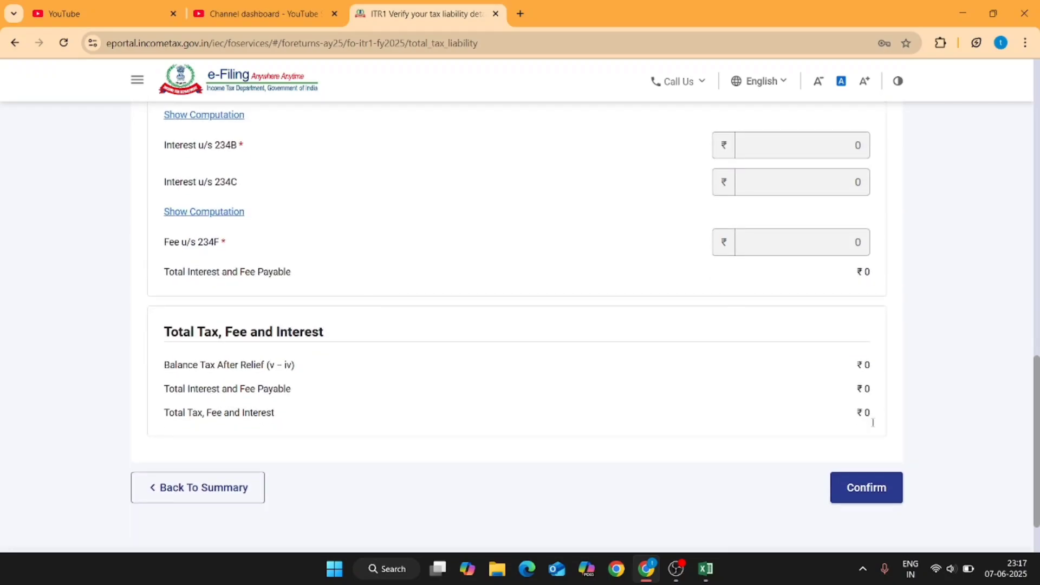
click(874, 477)
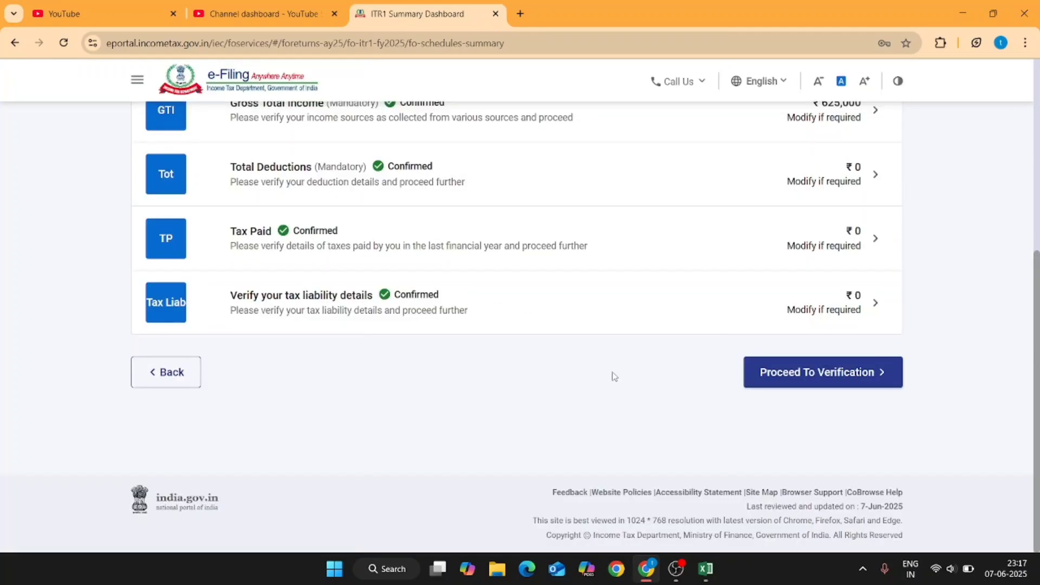
Select Yes for opting out of the new tax regime under 115BAC(6) in Personal Information and confirm the section.
click(764, 374)
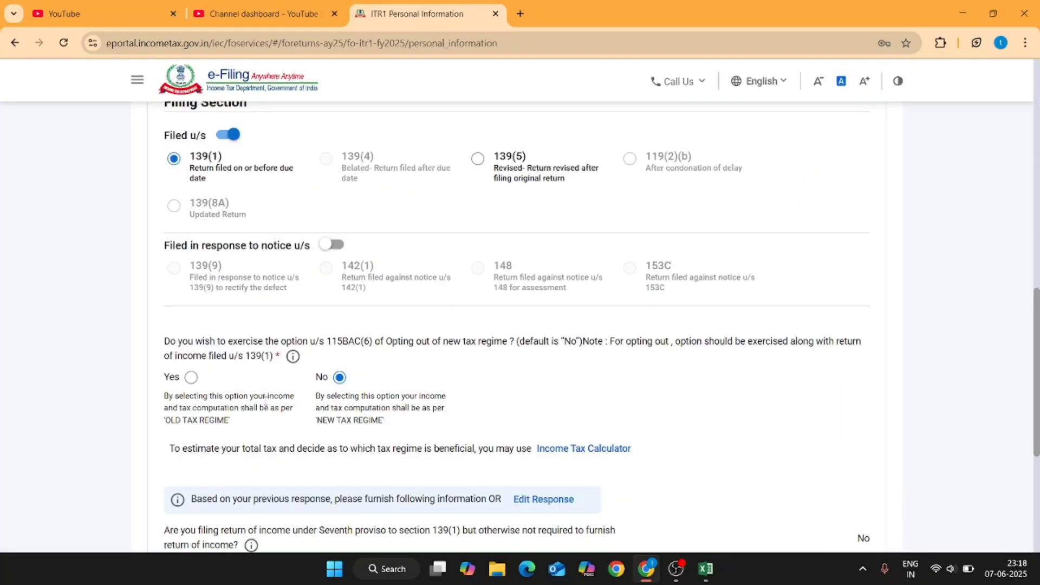
click(191, 378)
scroll(523, 425, down, 5)
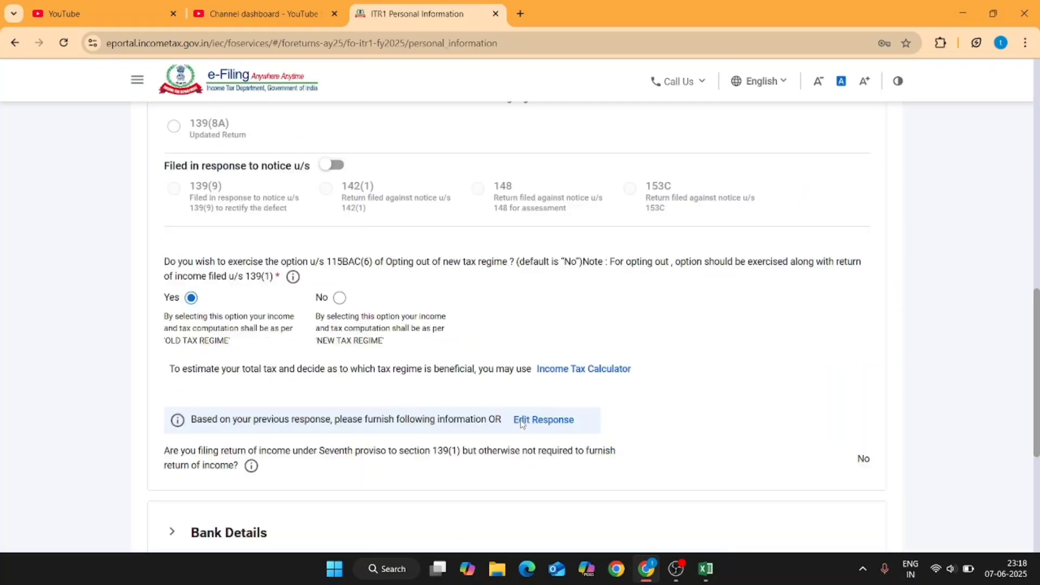
click(881, 430)
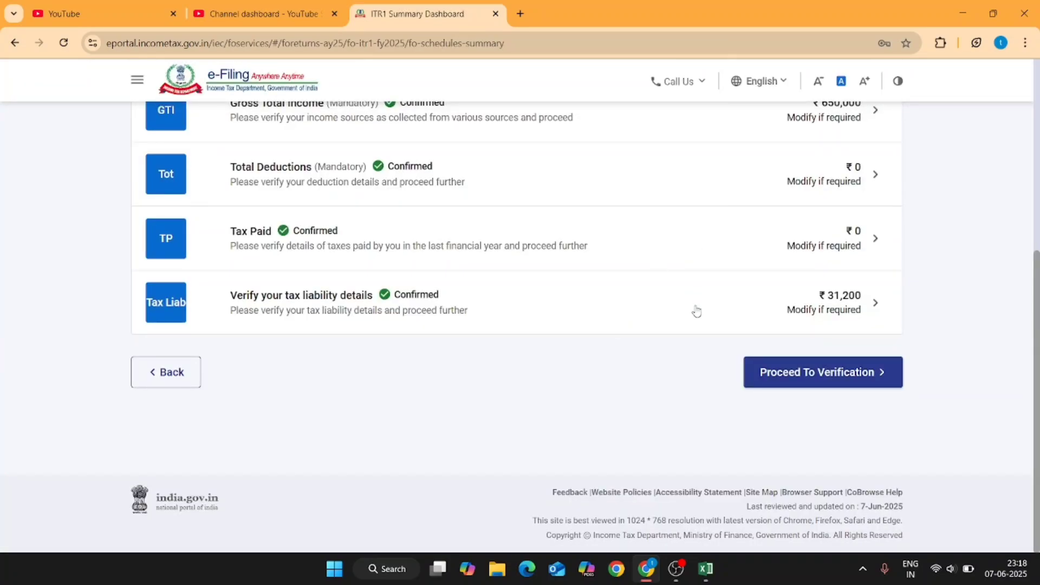
Reopen the Tax Paid section from the return summary and confirm it again.
scroll(695, 308, up, 1)
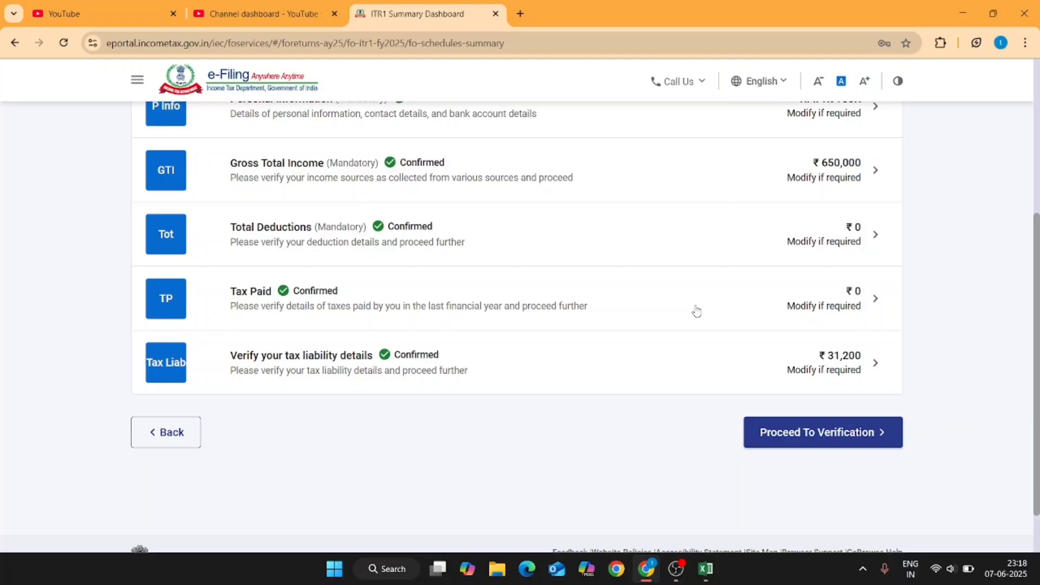
scroll(705, 262, up, 2)
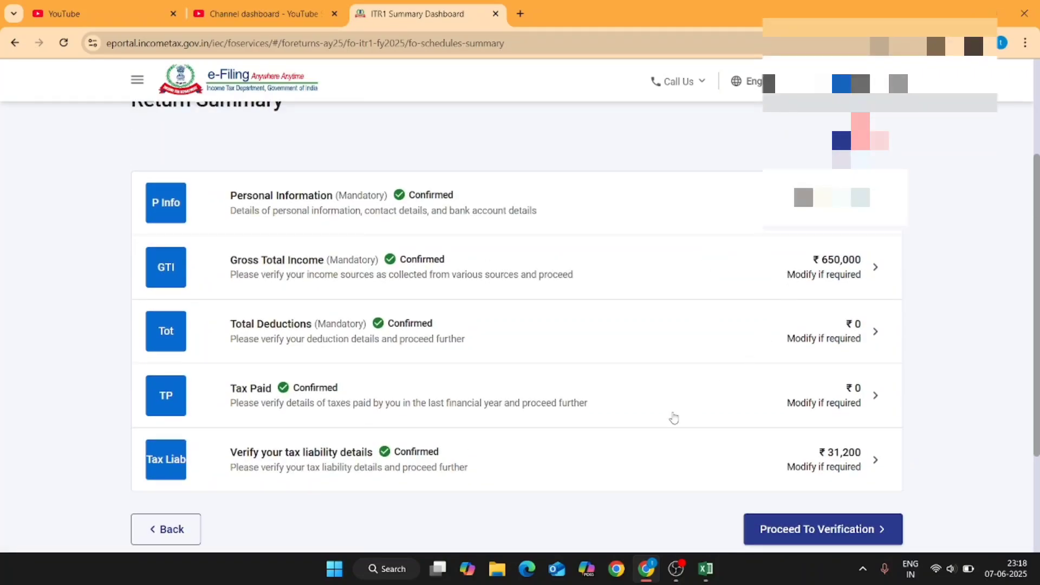
click(795, 395)
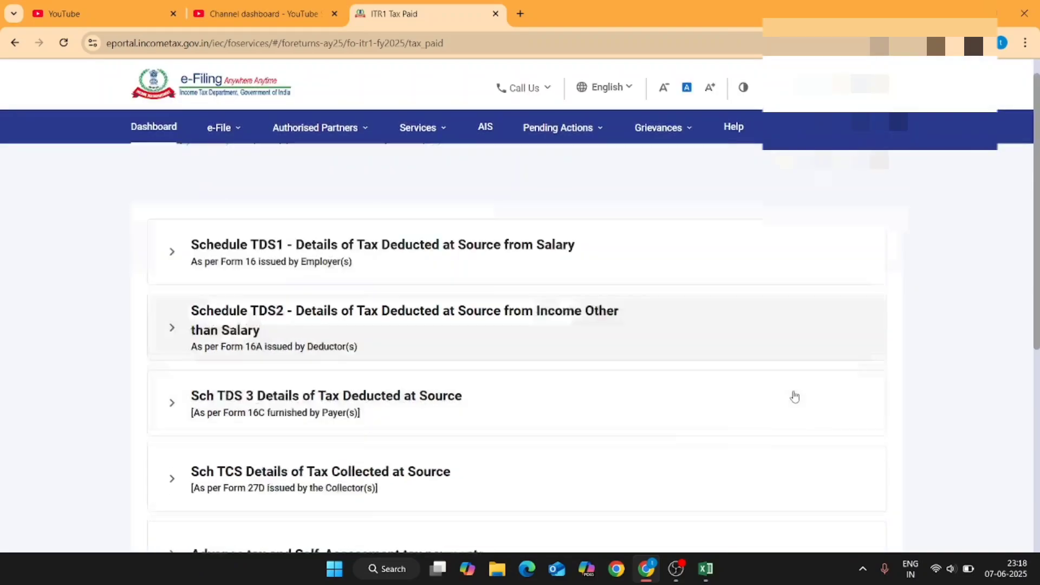
scroll(791, 395, down, 5)
click(867, 416)
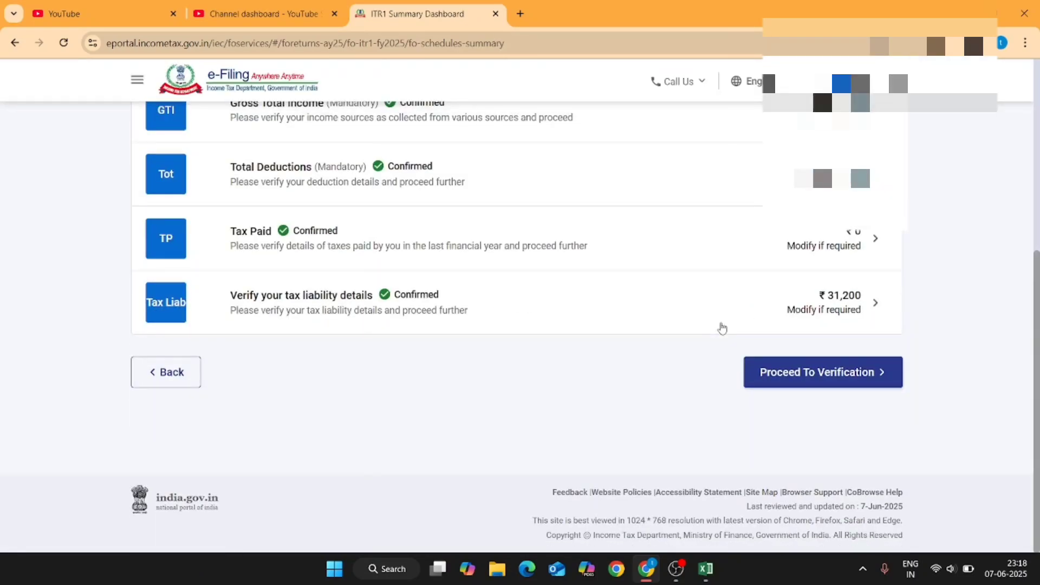
Review the tax liability under the old regime, including tax after relief and total interest, and confirm it.
click(721, 324)
scroll(723, 357, down, 6)
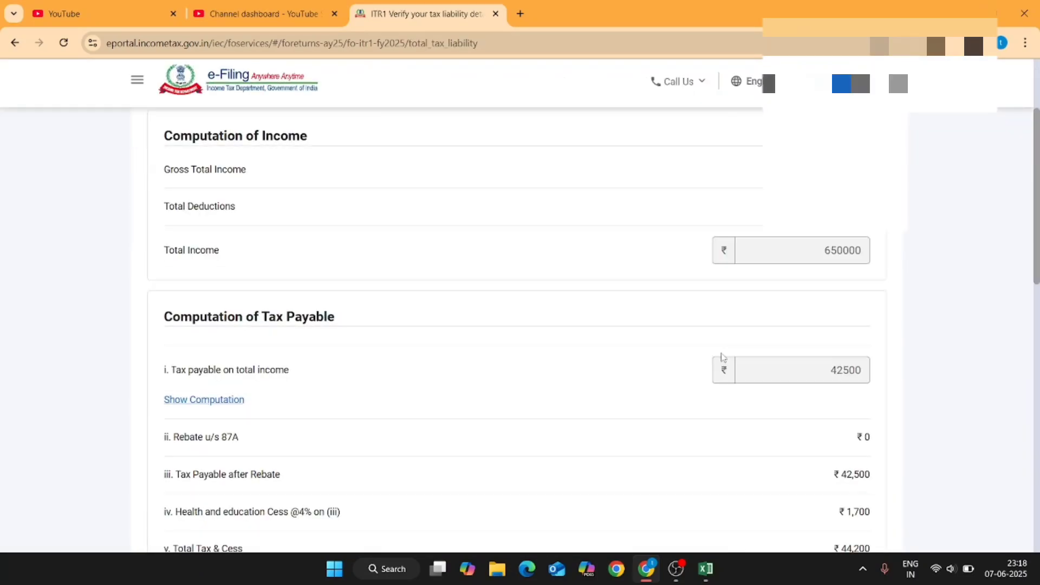
scroll(810, 370, down, 3)
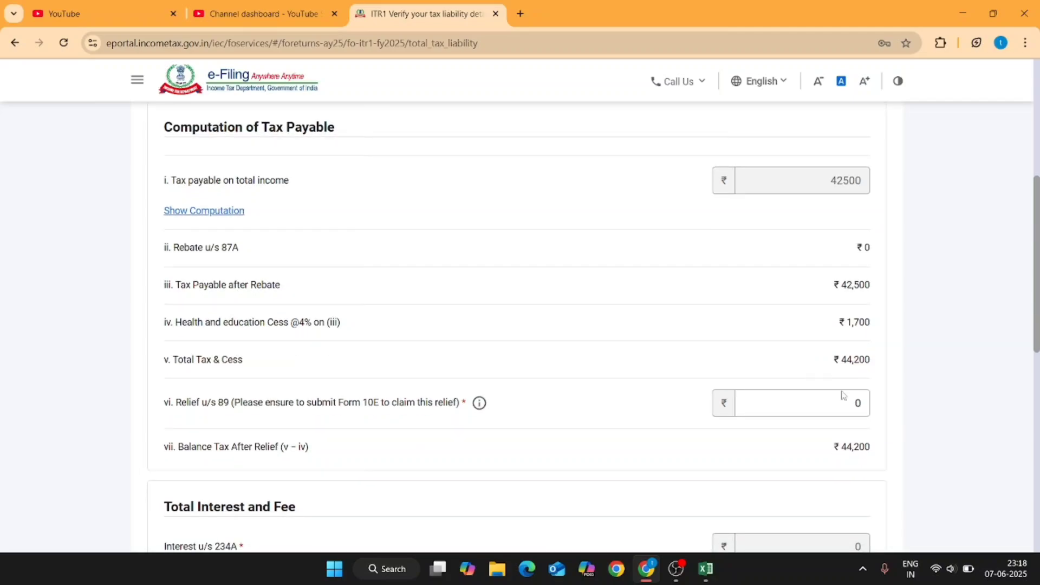
double_click(856, 317)
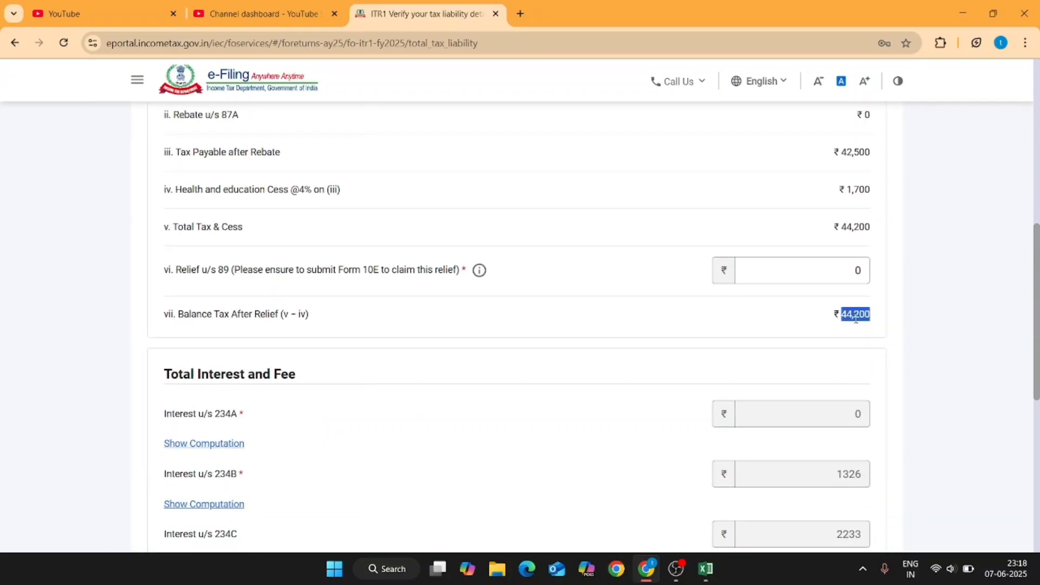
scroll(856, 325, down, 2)
scroll(861, 518, down, 3)
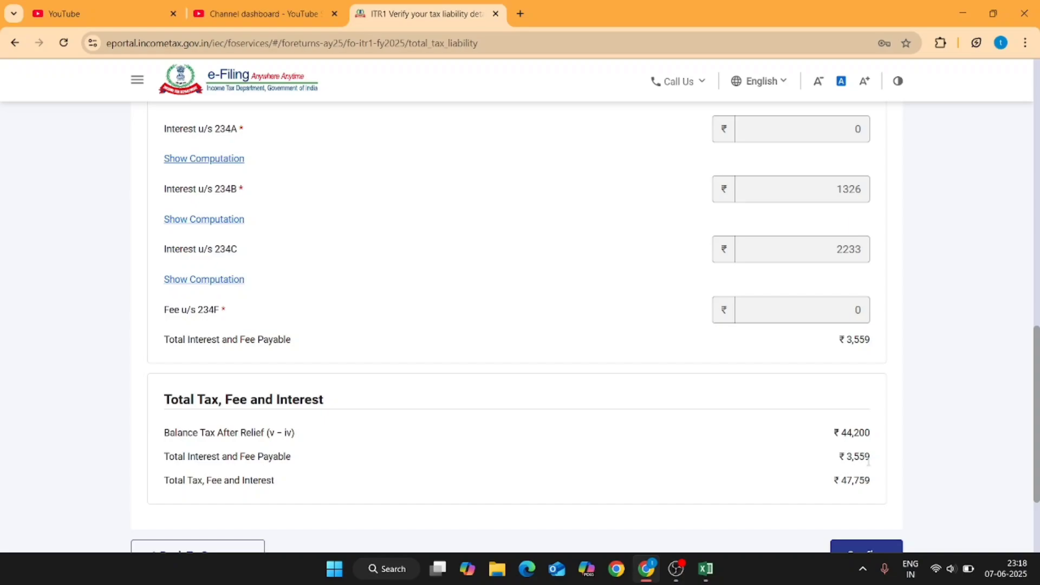
double_click(859, 480)
scroll(860, 480, down, 3)
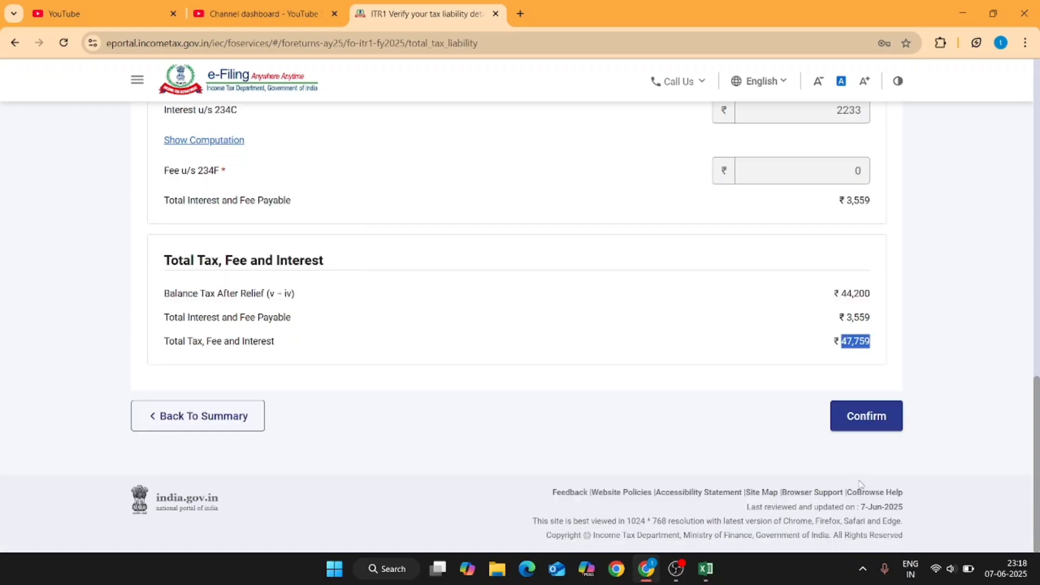
click(864, 420)
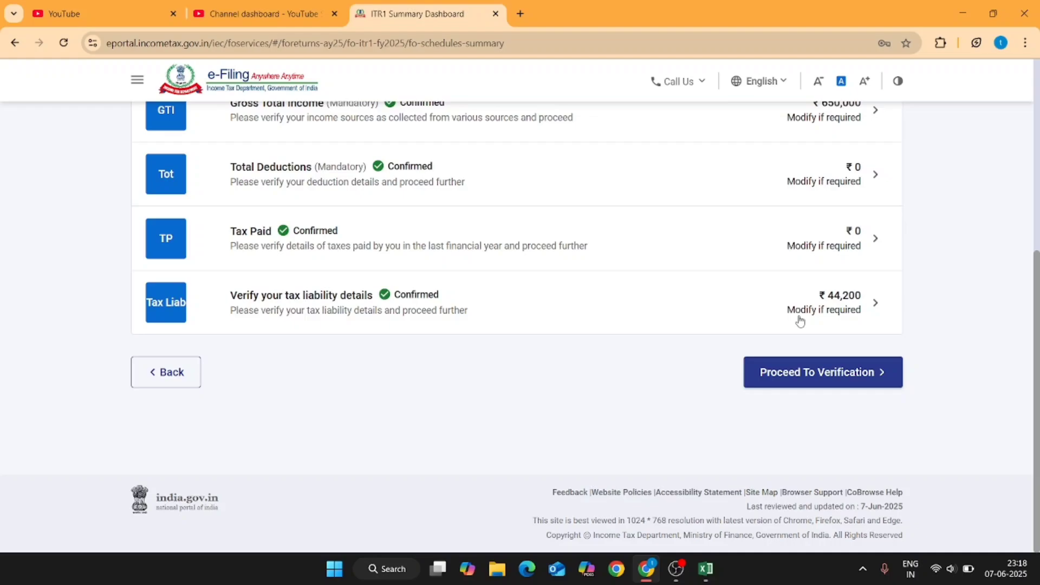
Proceed to verification and examine the tax summary's deductions, tax, interest and taxes paid.
click(785, 382)
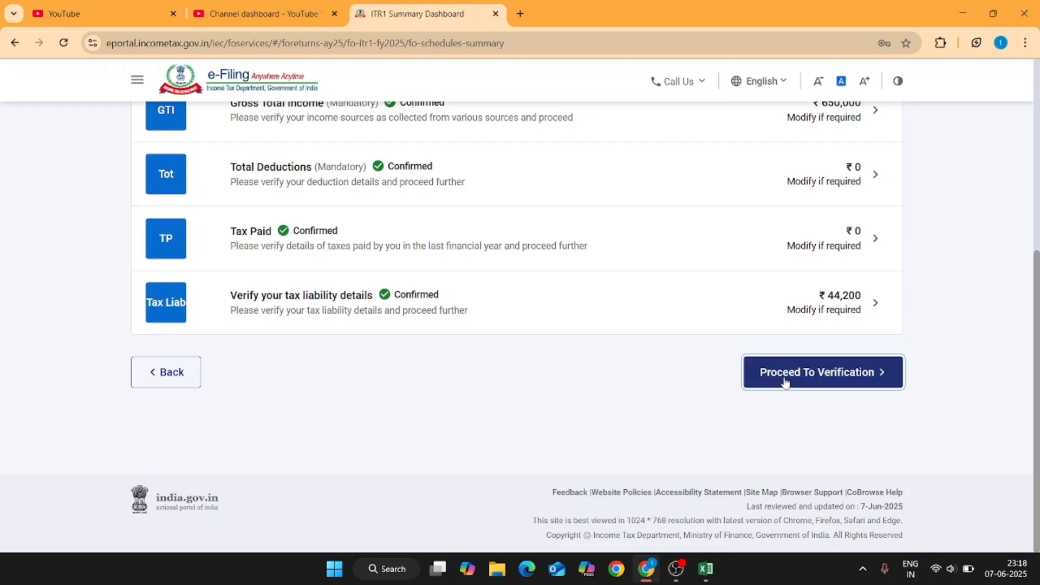
scroll(701, 381, down, 1)
scroll(701, 381, down, 10)
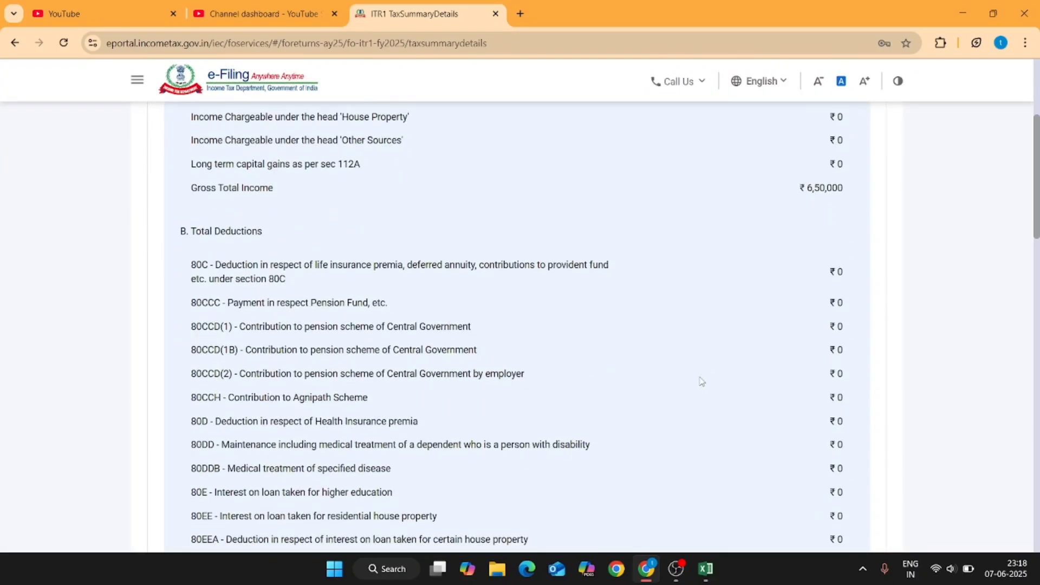
scroll(701, 381, down, 7)
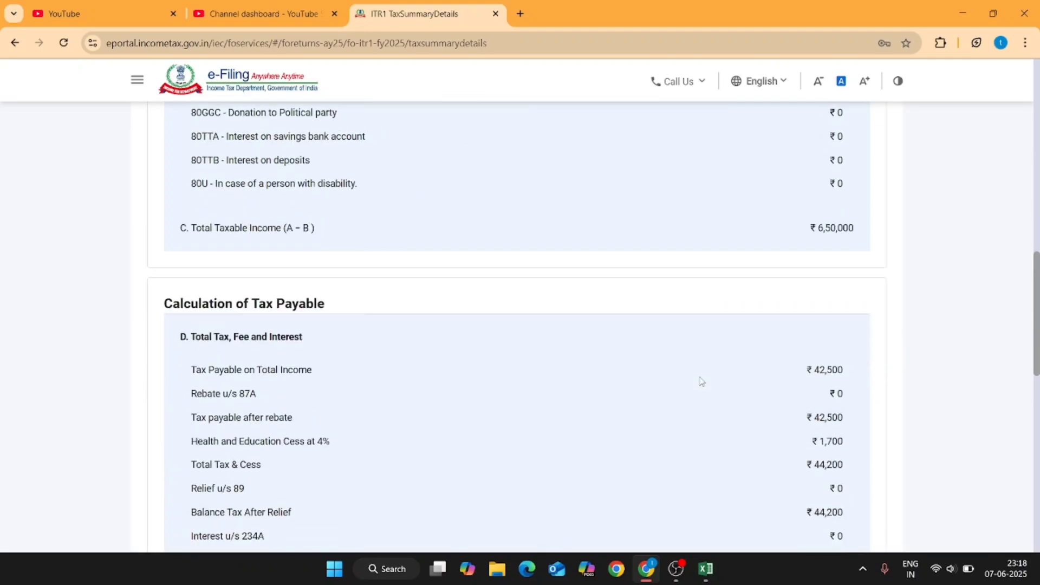
scroll(701, 381, down, 8)
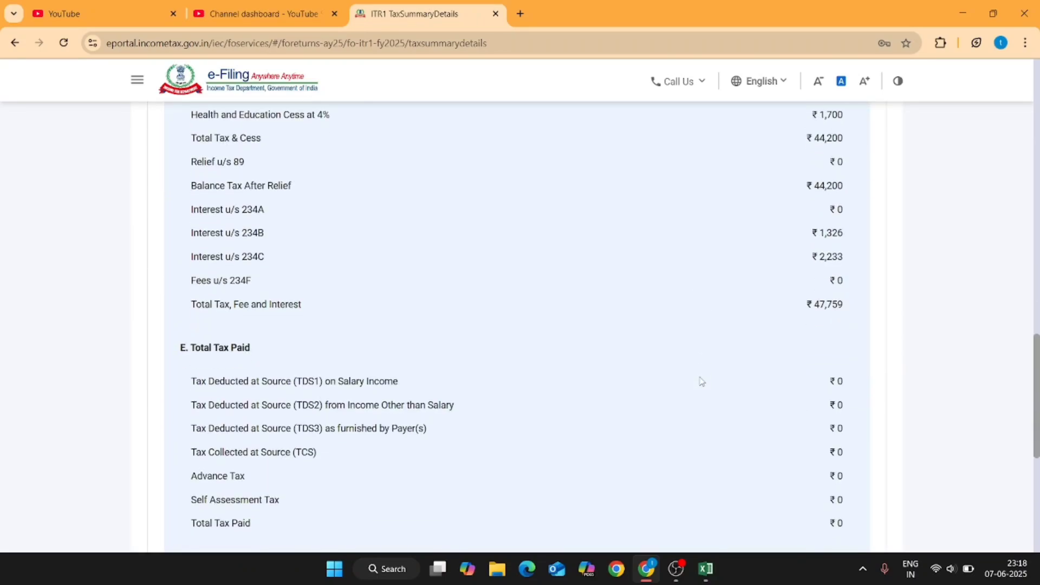
scroll(702, 380, down, 1)
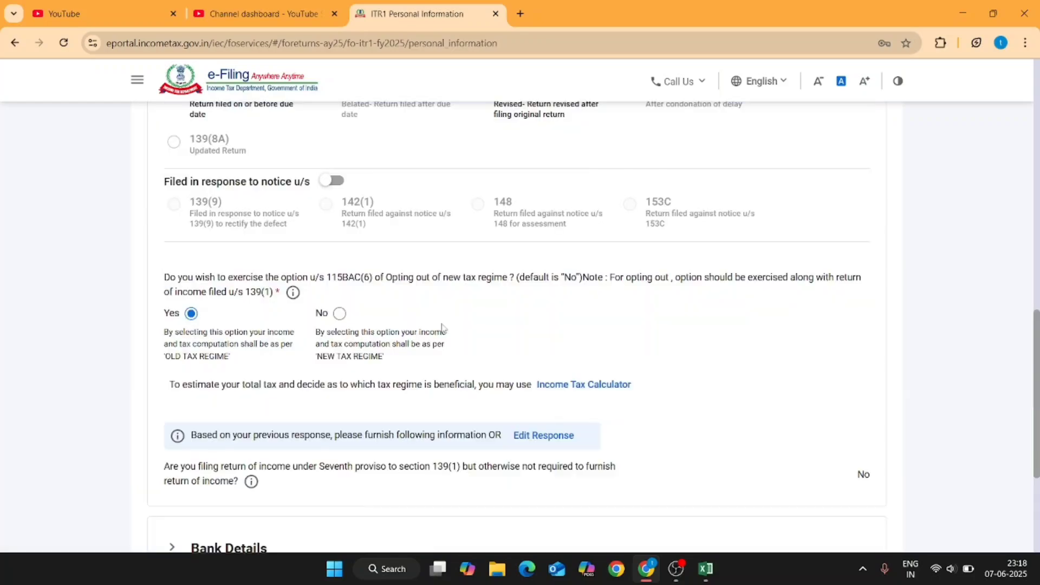
Select No for opting out of the new tax regime under 115BAC(6) and confirm the Personal Information section.
click(340, 314)
scroll(647, 352, down, 4)
click(876, 415)
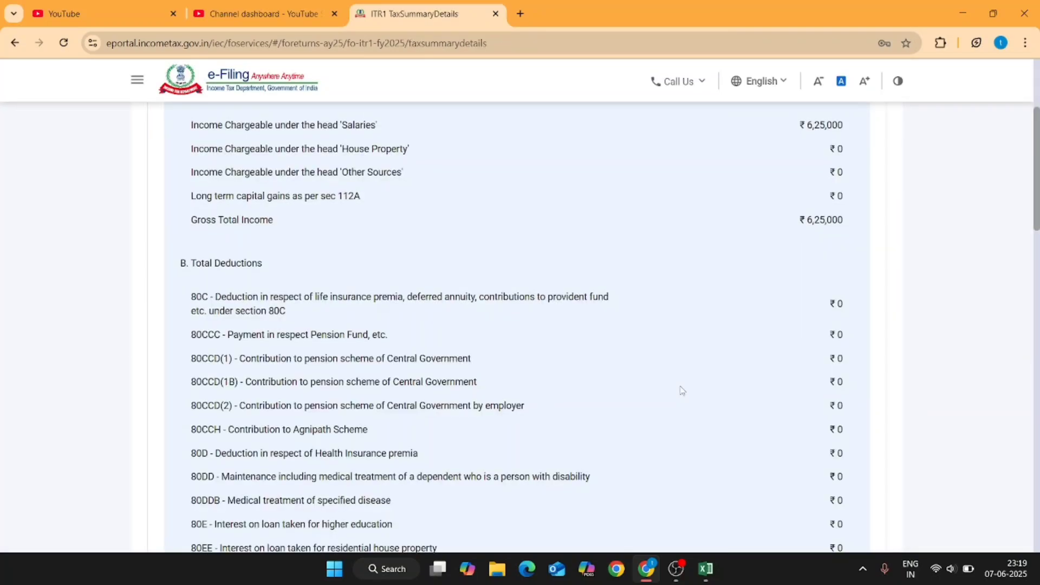
Examine the new-regime tax summary's gross income, deductions, taxable income, tax payable and rebate u/s 87A.
scroll(680, 391, down, 4)
scroll(681, 390, down, 4)
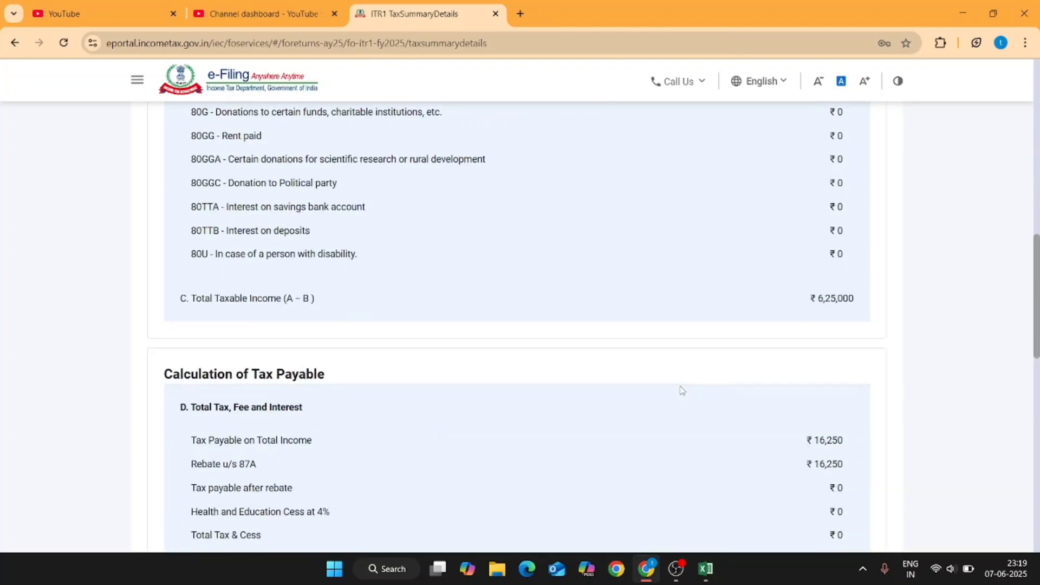
scroll(682, 390, down, 12)
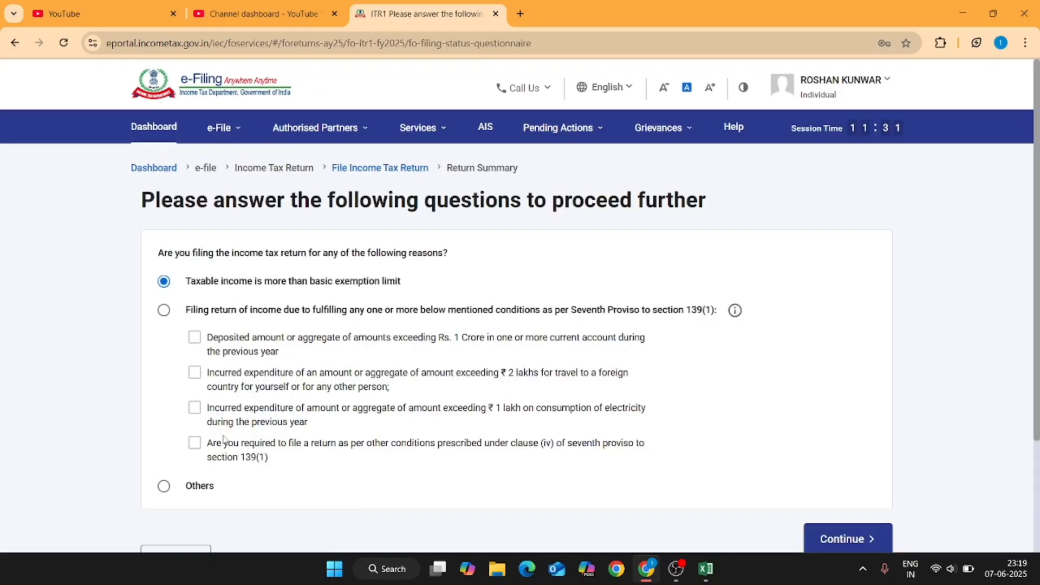
Go back from the filing-reason questions to the ITR 1 introduction page and dismiss the tax regime notice.
scroll(209, 479, down, 2)
click(172, 434)
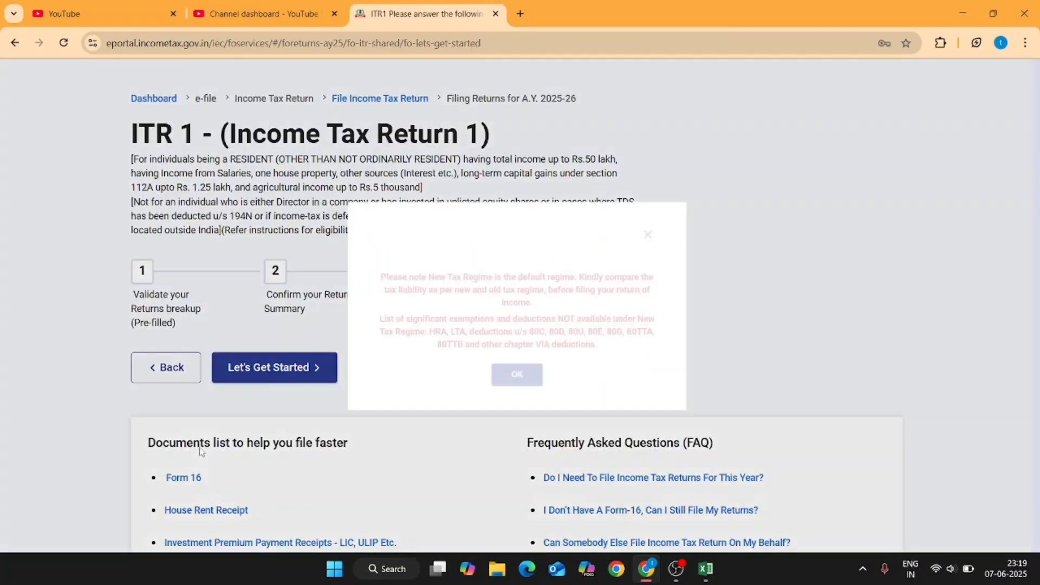
click(517, 401)
Read the Form 16 and Form 16A guidance in the filing documents list and open the sample Form-16.
scroll(378, 394, down, 3)
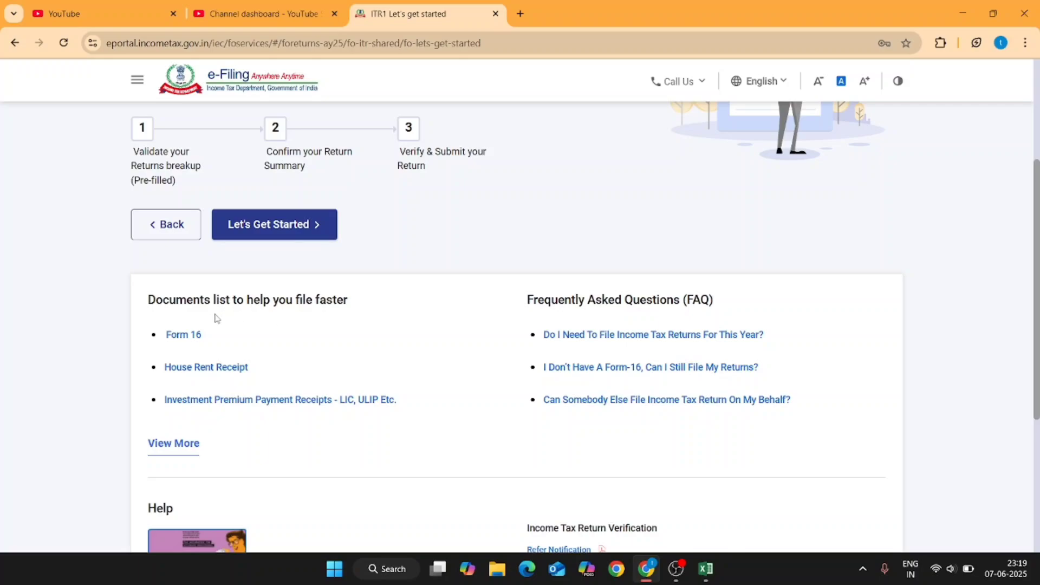
click(185, 335)
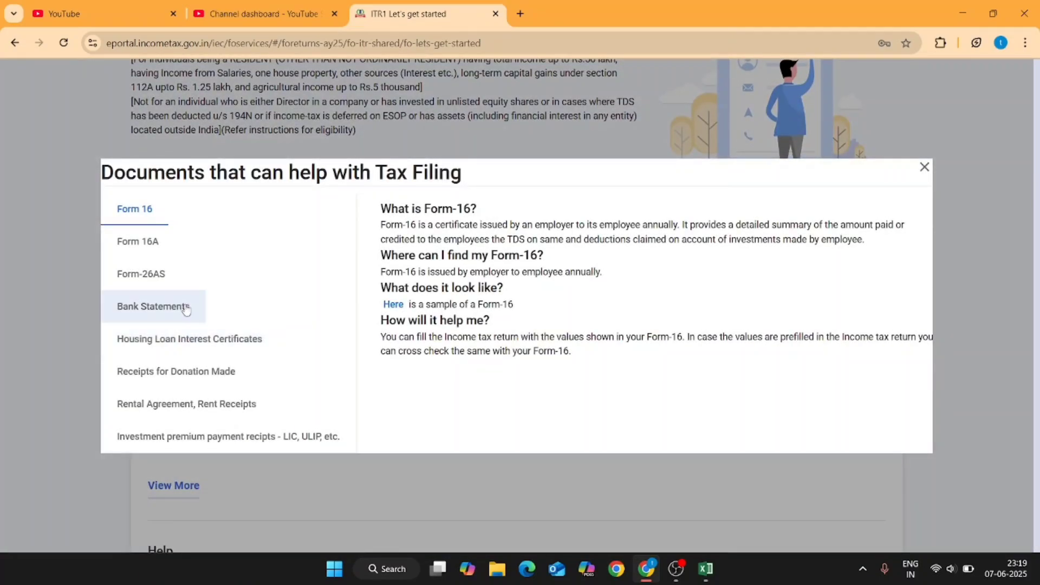
click(137, 254)
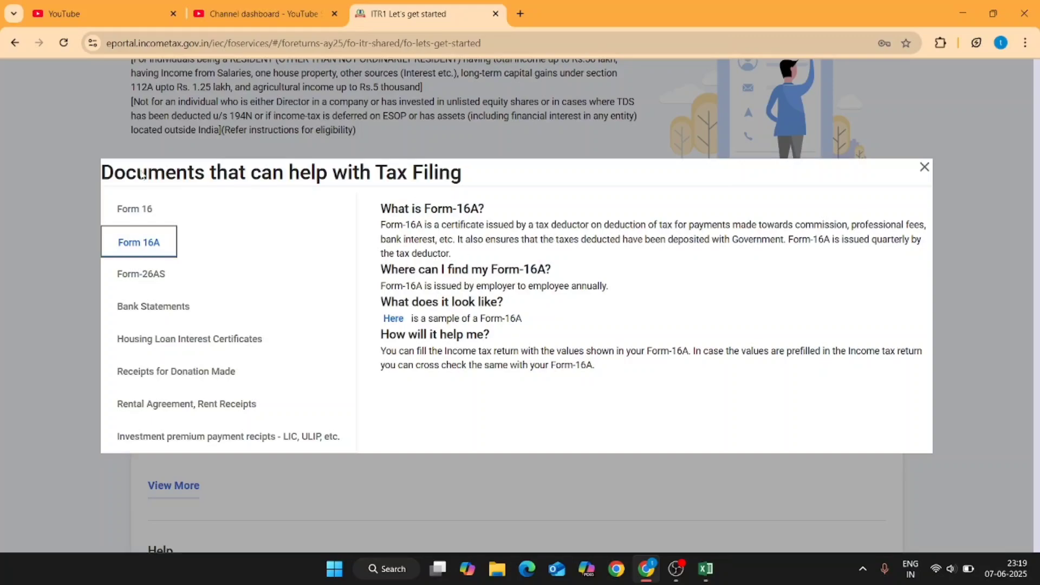
click(130, 210)
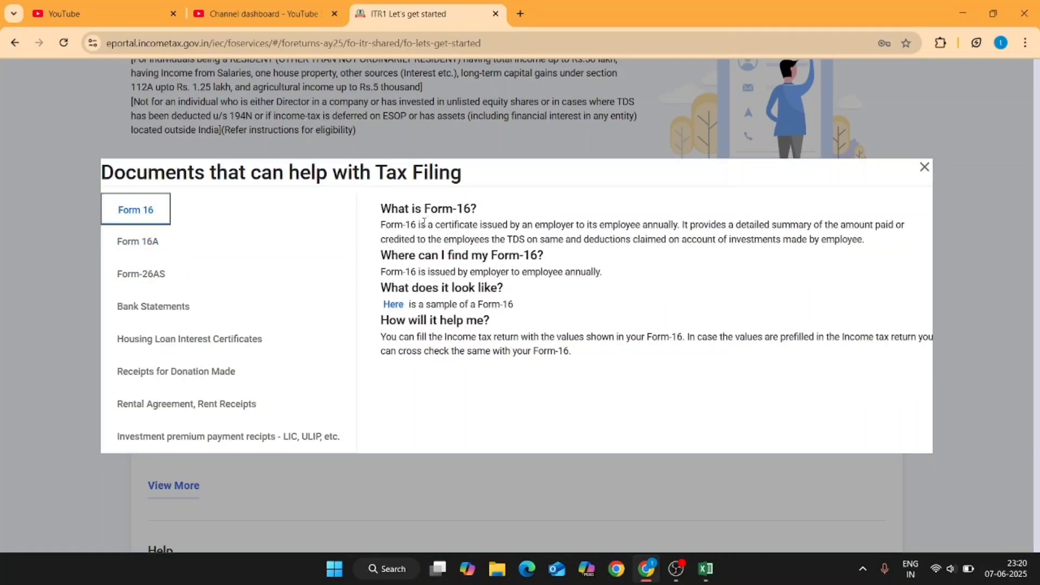
click(396, 306)
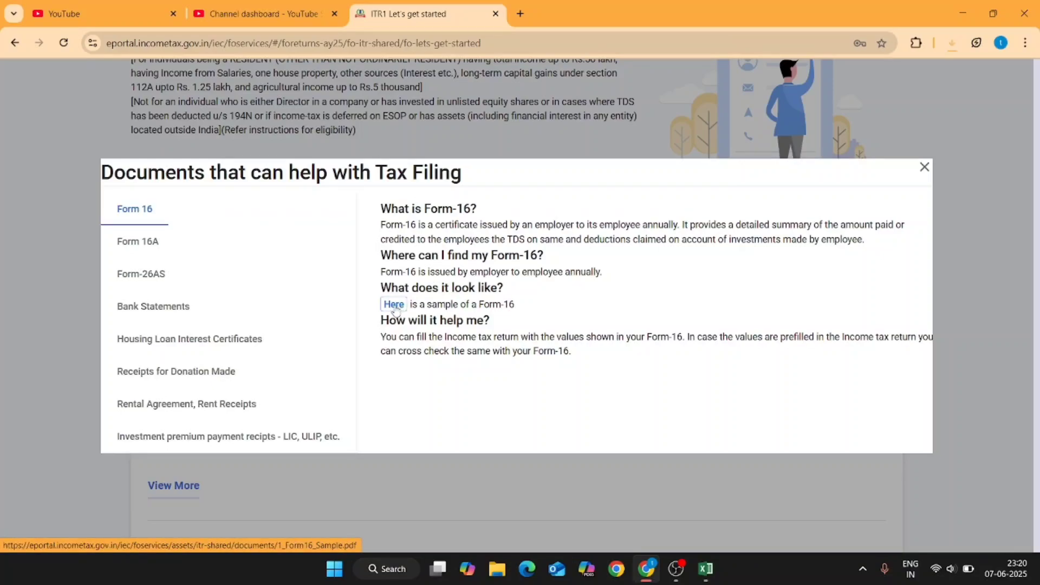